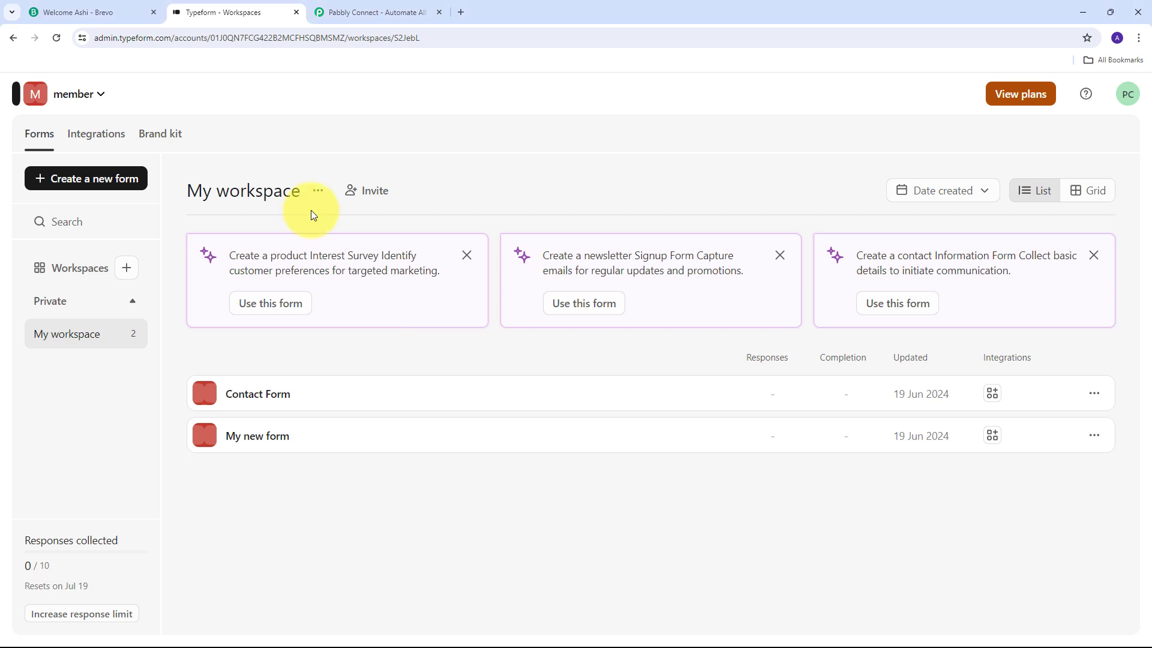
Look over the Brevo home page and Typeform workspace tabs, then show the Pabbly Connect website.
{"action": "left_click", "coordinate": [99, 12]}
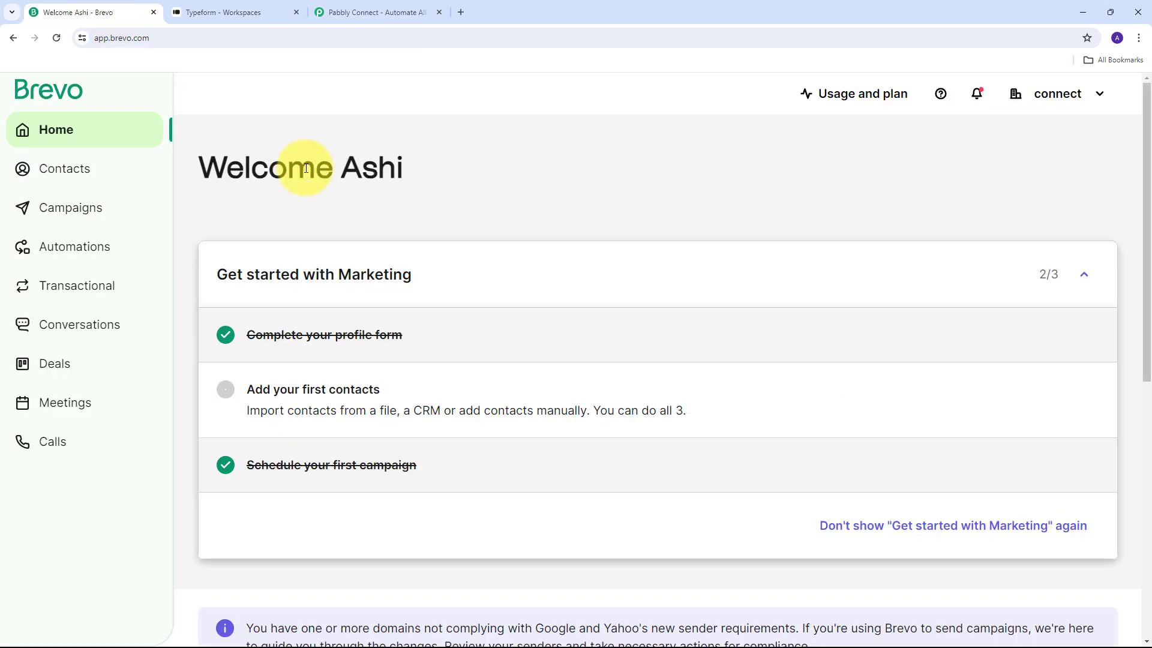
{"action": "left_click", "coordinate": [240, 12]}
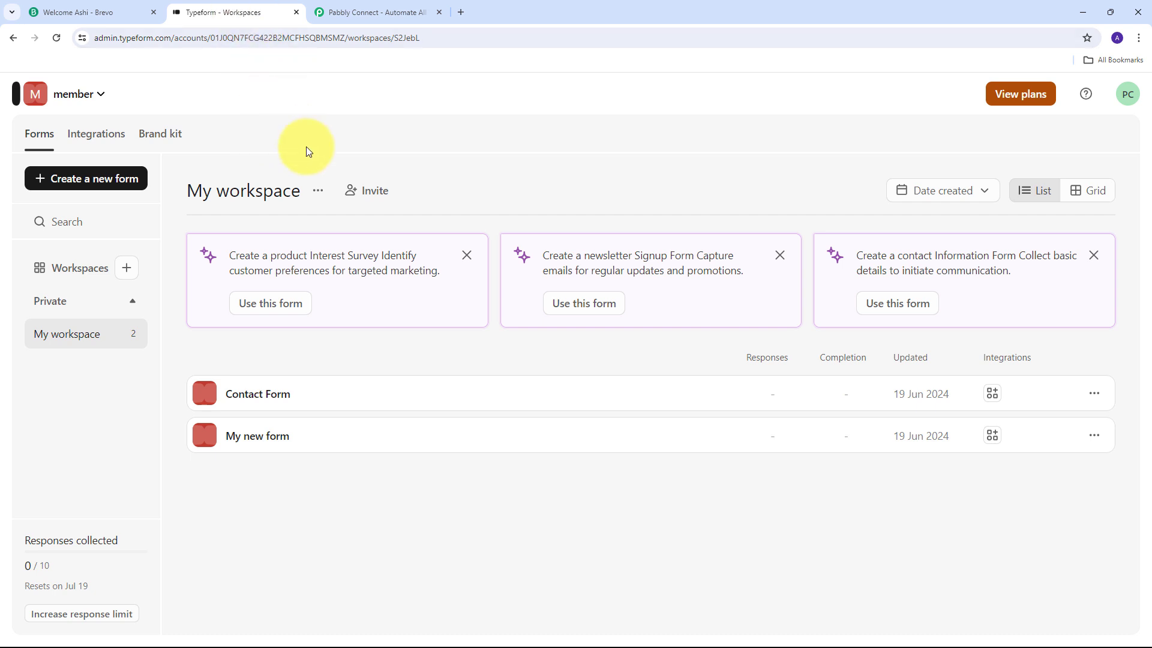
{"action": "left_click", "coordinate": [76, 10]}
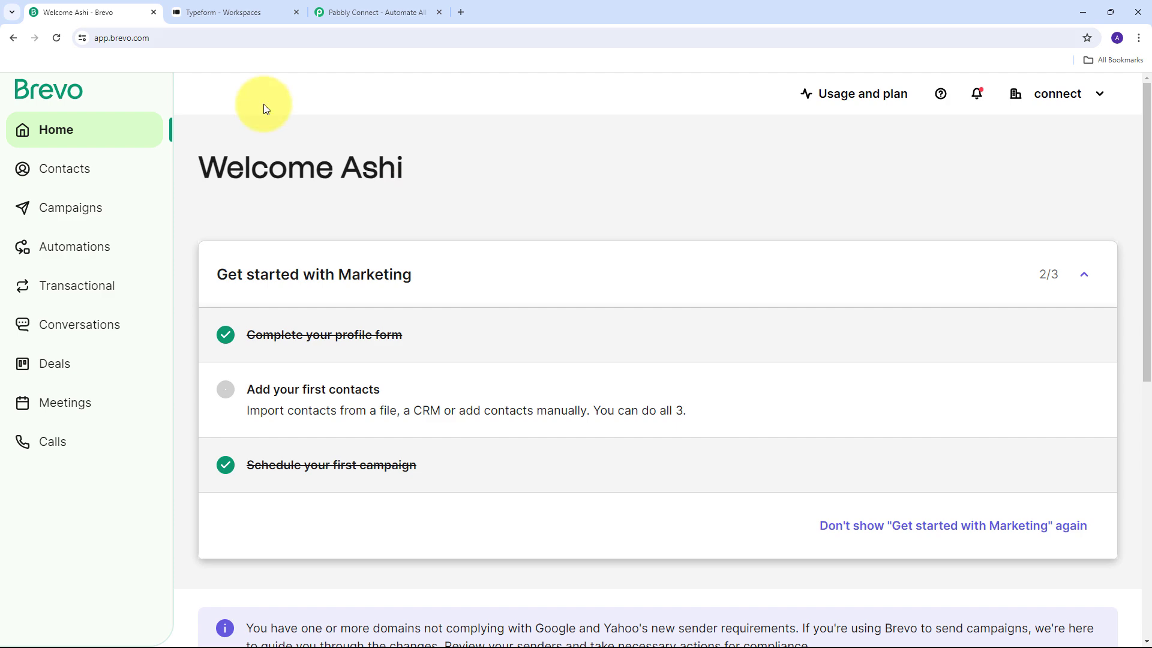
{"action": "left_click", "coordinate": [345, 11]}
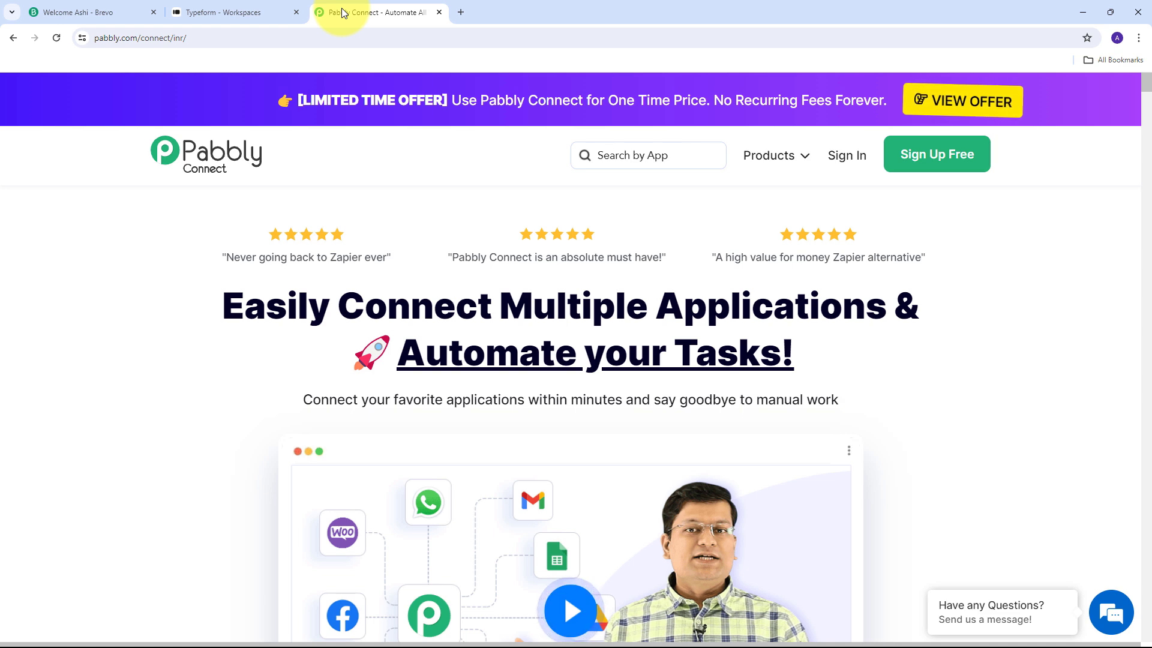
{"action": "left_click", "coordinate": [203, 8]}
{"action": "left_click", "coordinate": [84, 6]}
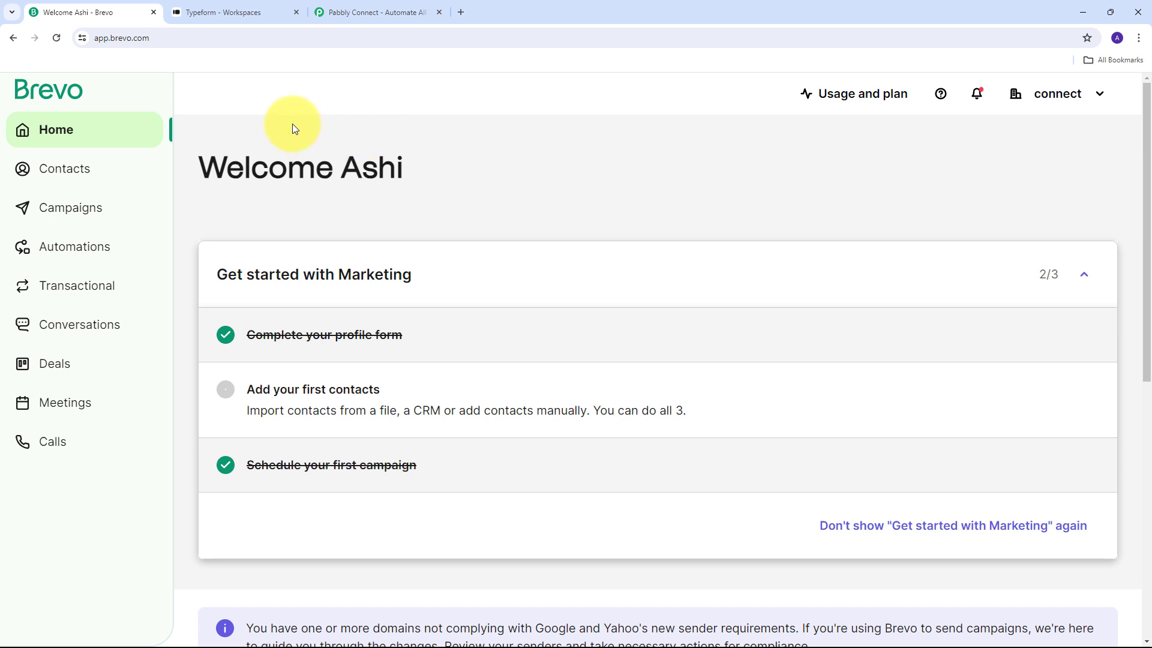
{"action": "left_click", "coordinate": [221, 7]}
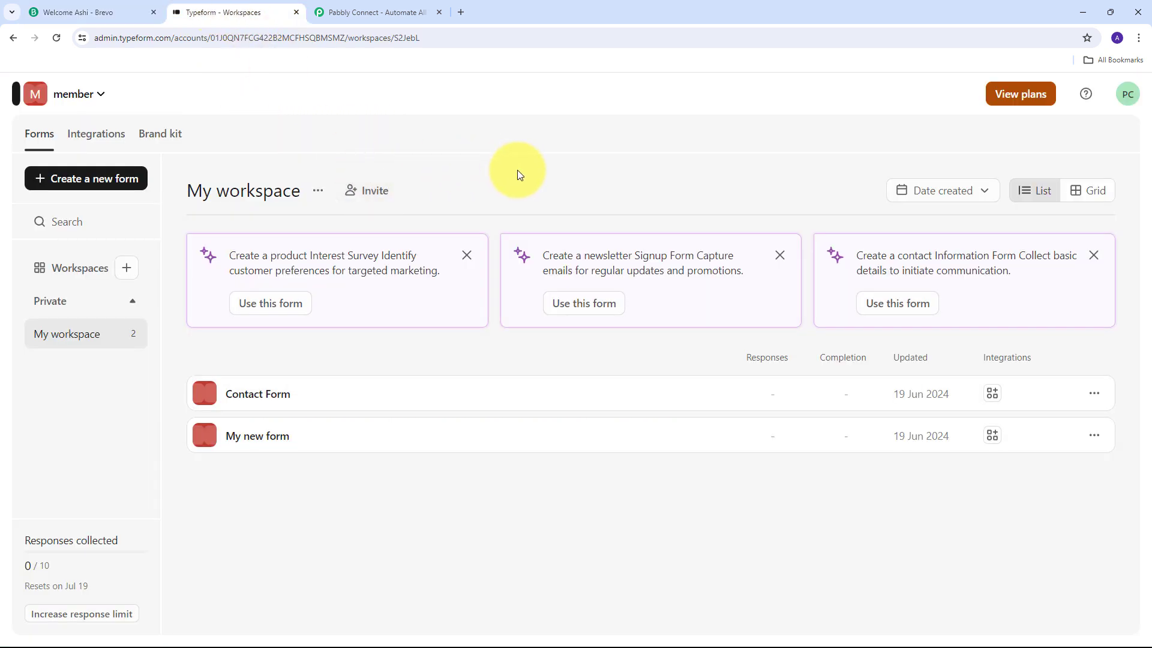
{"action": "left_click", "coordinate": [126, 13]}
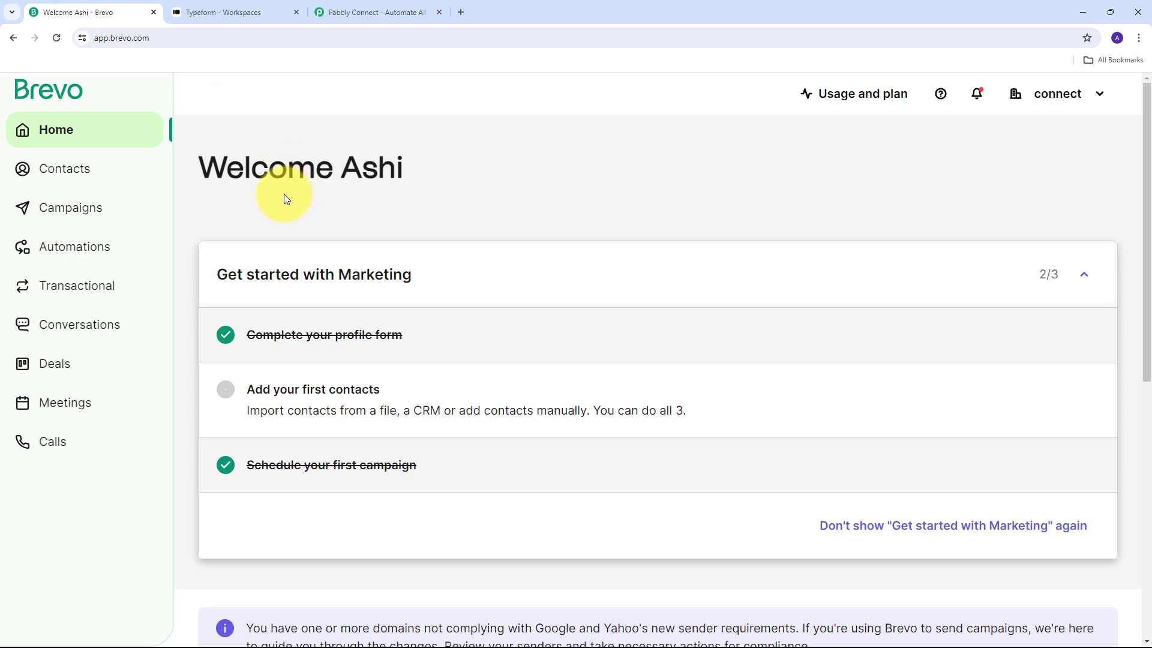
{"action": "left_click", "coordinate": [384, 11]}
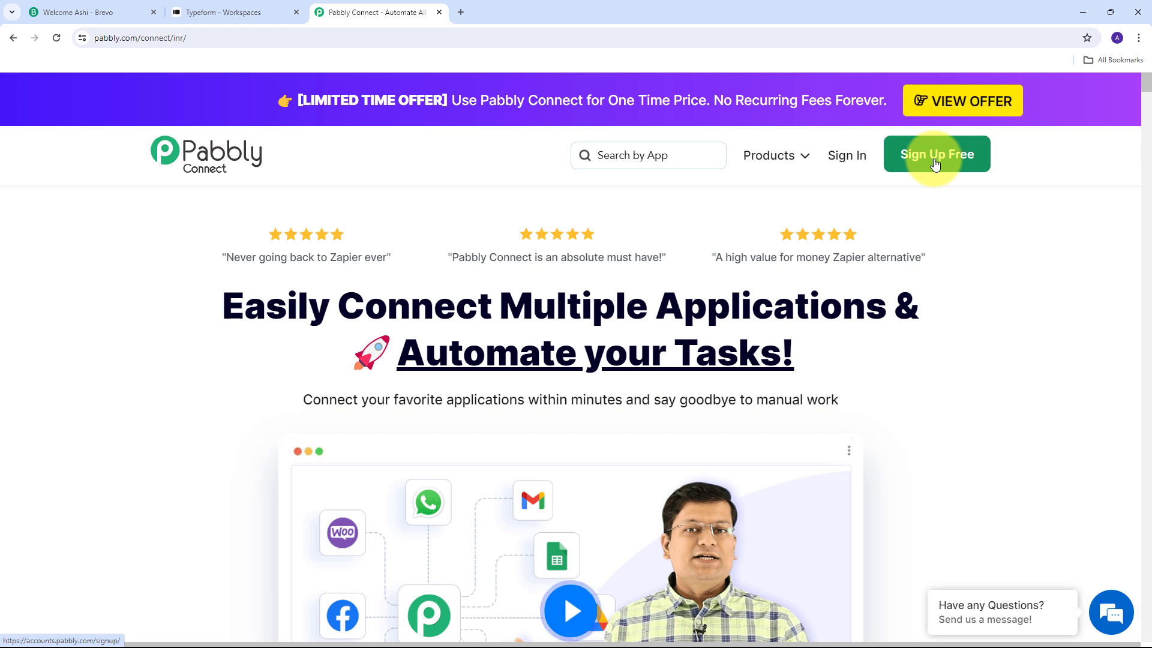
Sign in to the Pabbly account and open the Pabbly Connect app.
{"action": "left_click", "coordinate": [845, 162]}
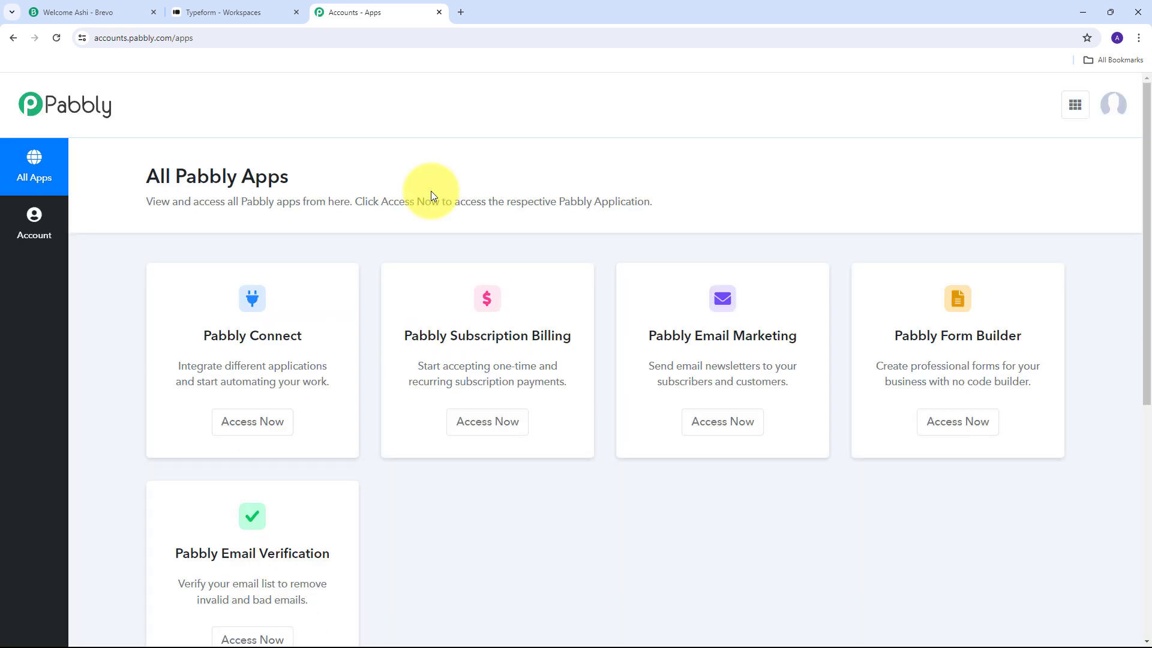
{"action": "scroll", "coordinate": [431, 191], "scroll_direction": "down", "scroll_amount": 2}
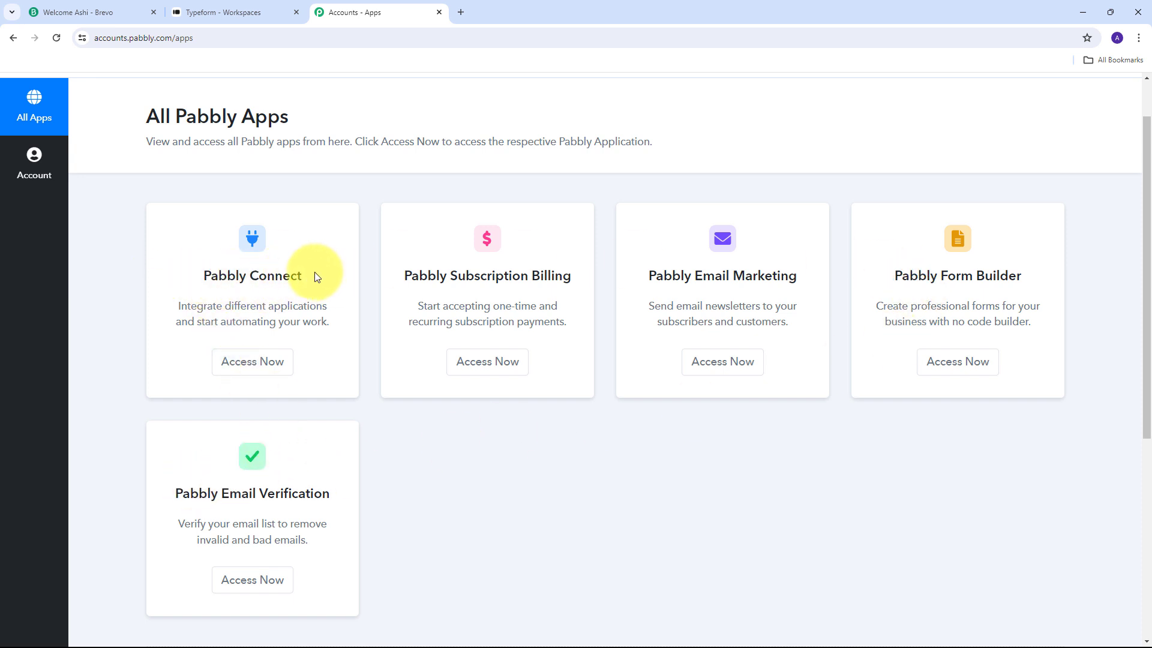
{"action": "left_click", "coordinate": [256, 361]}
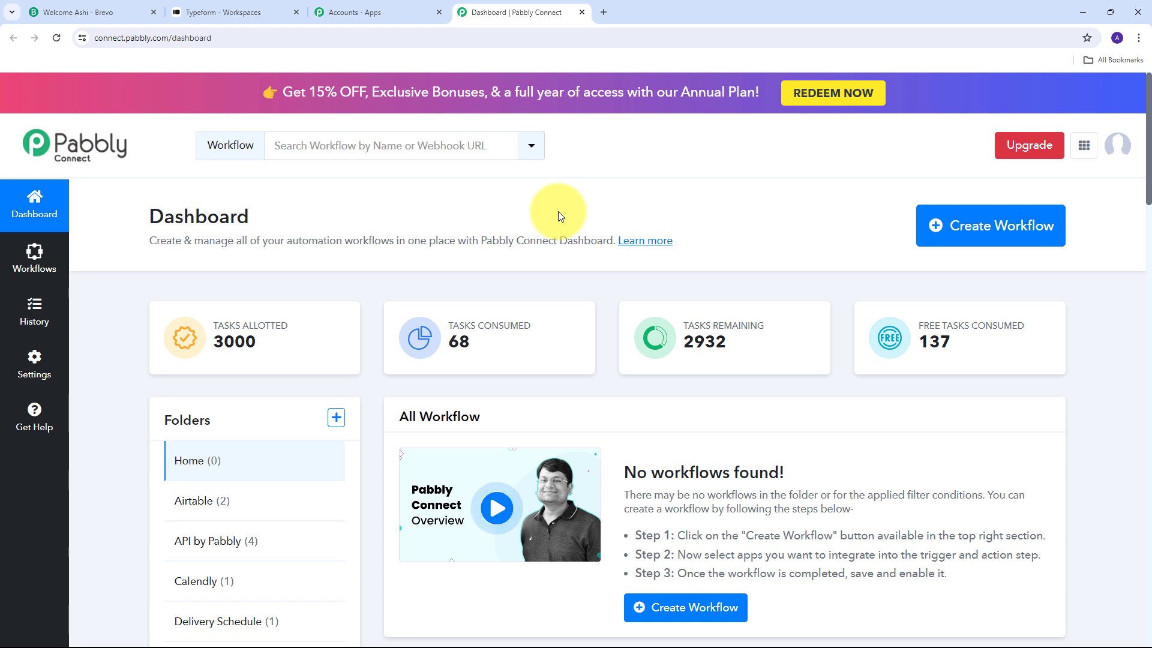
Create the workflow 'Create or Update Brevo Contact on Typeform Submission' in the Home folder.
{"action": "left_click", "coordinate": [984, 240]}
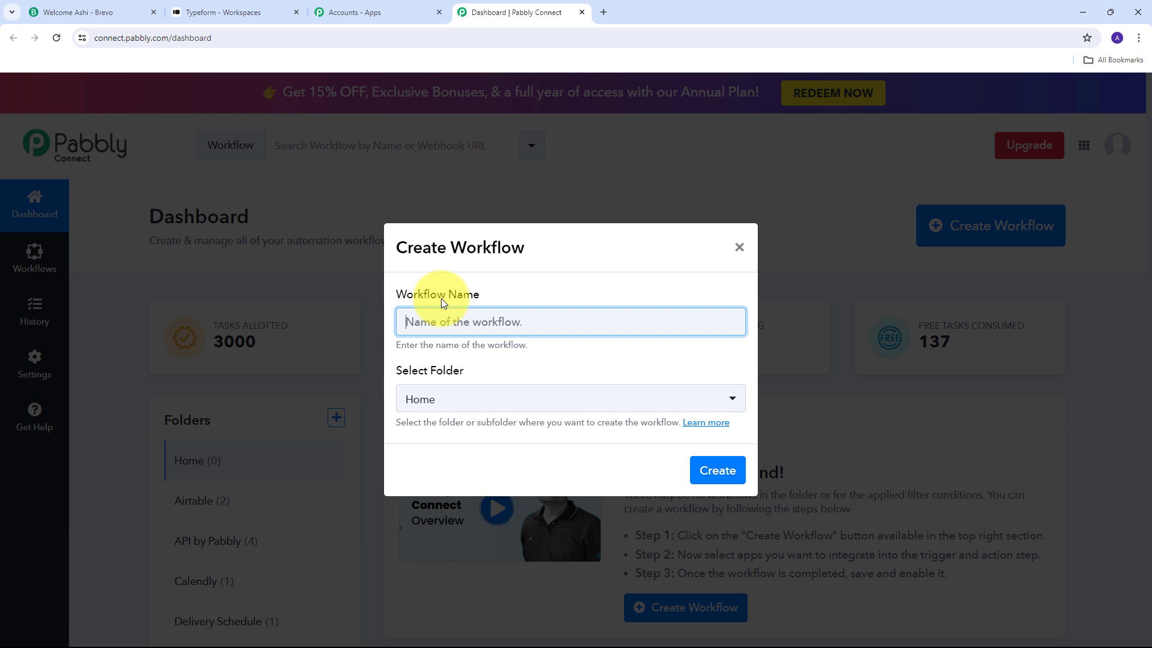
{"action": "type", "text": "Create or Update Brevo Contact on Typeform Submission"}
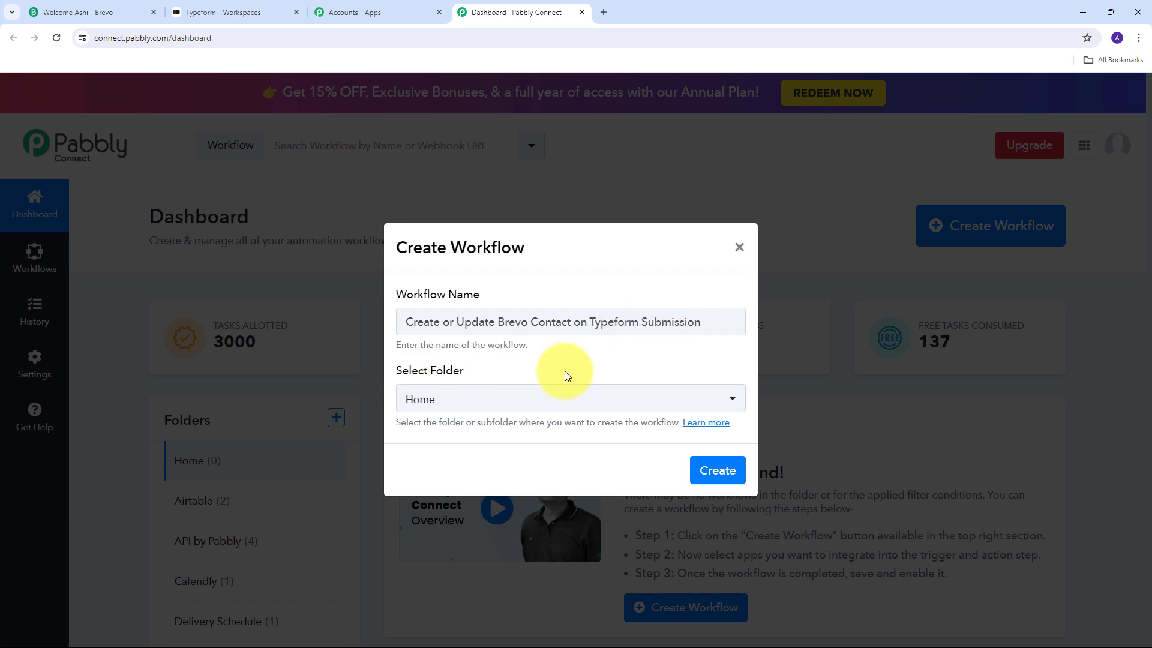
{"action": "left_click", "coordinate": [716, 475]}
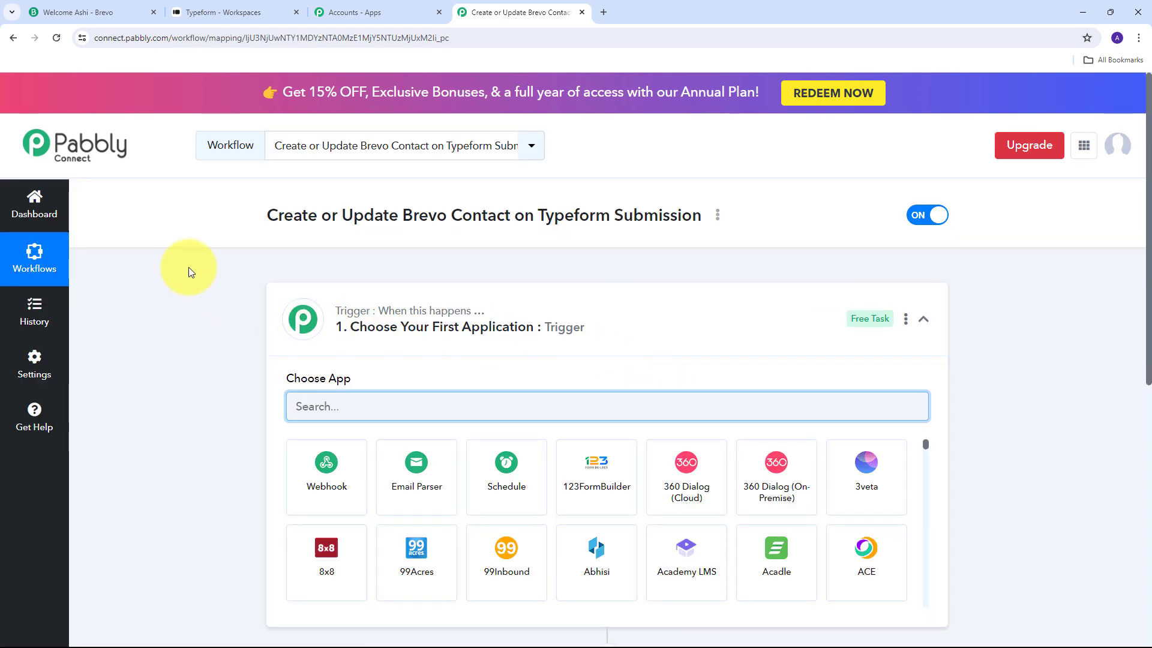
Search for Typeform as the trigger app and choose its New Entry trigger event.
{"action": "scroll", "coordinate": [189, 268], "scroll_direction": "down", "scroll_amount": 2}
{"action": "scroll", "coordinate": [188, 268], "scroll_direction": "down", "scroll_amount": 1}
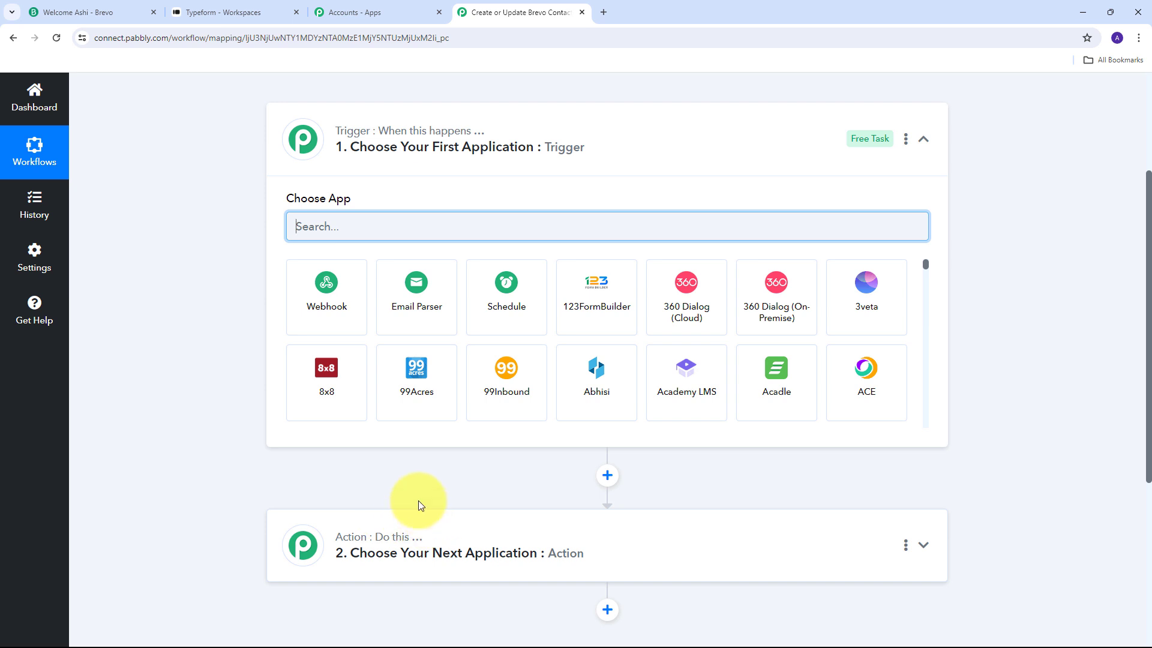
{"action": "mouse_move", "coordinate": [343, 141]}
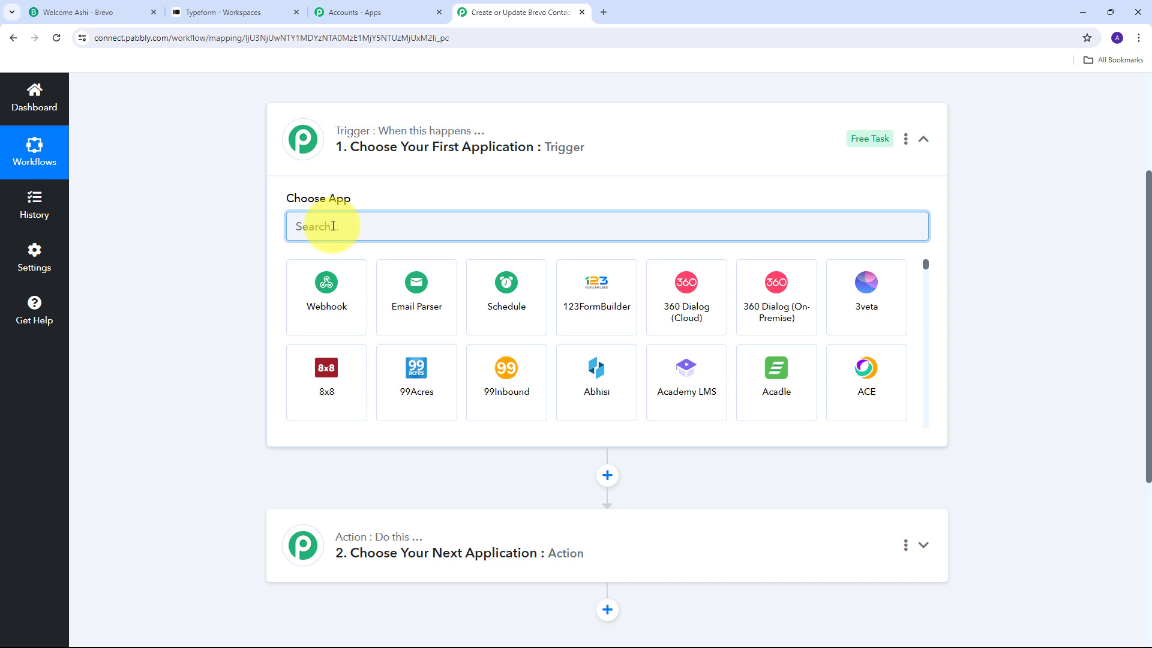
{"action": "type", "text": "Typeform"}
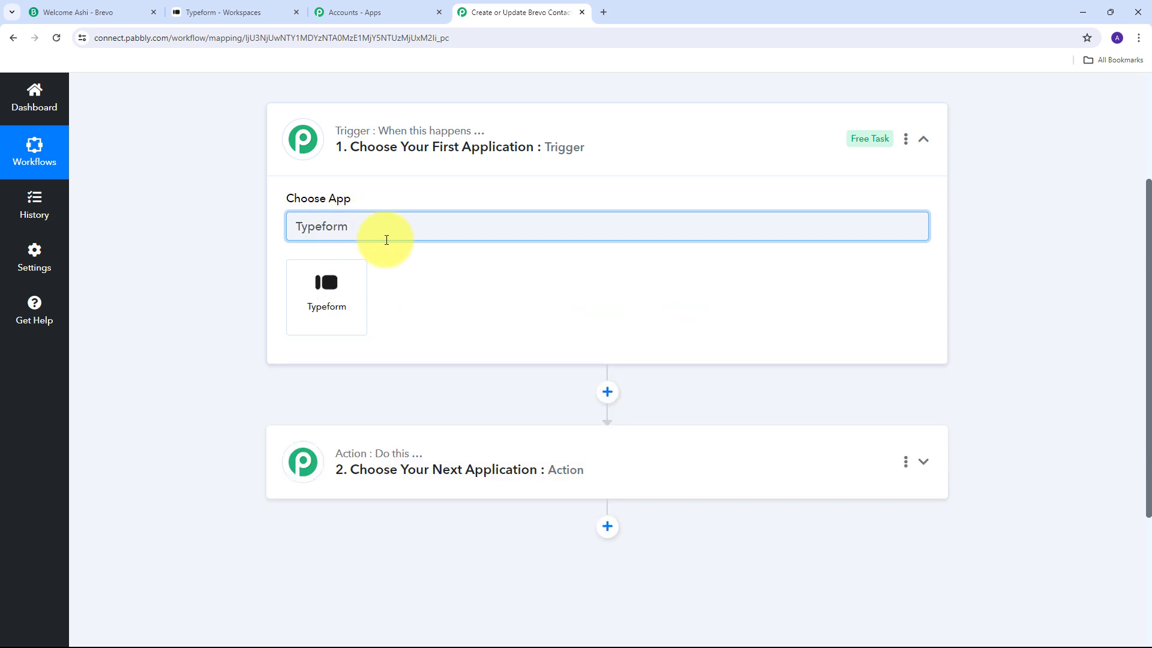
{"action": "left_click", "coordinate": [327, 291]}
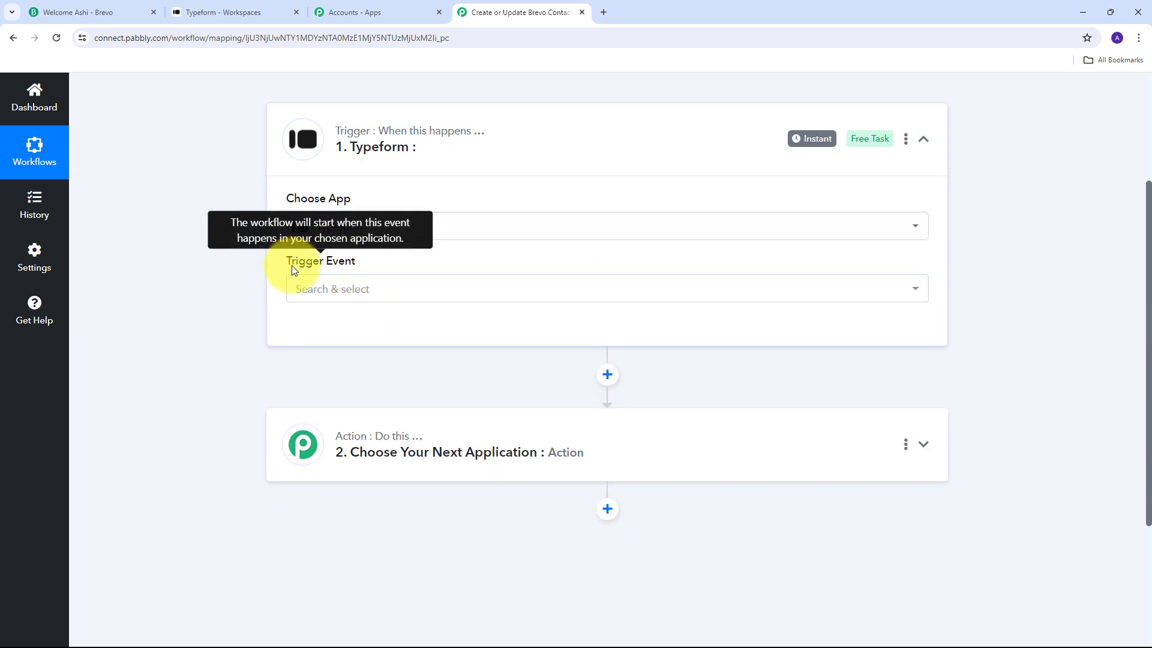
{"action": "left_click", "coordinate": [600, 294]}
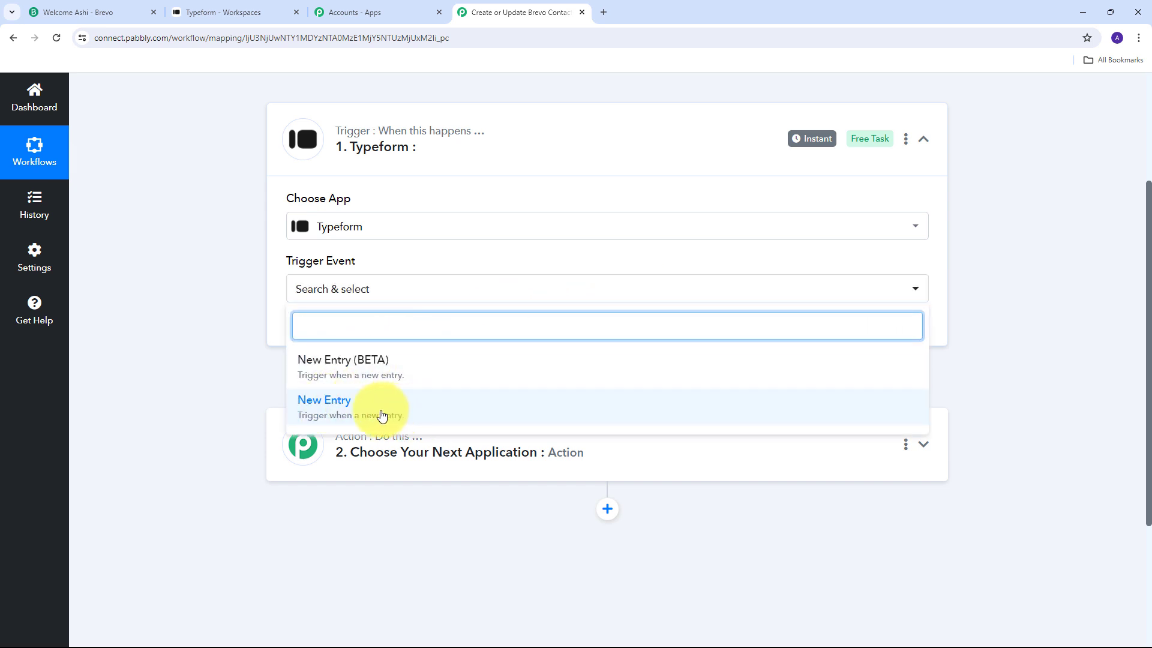
{"action": "left_click", "coordinate": [327, 410]}
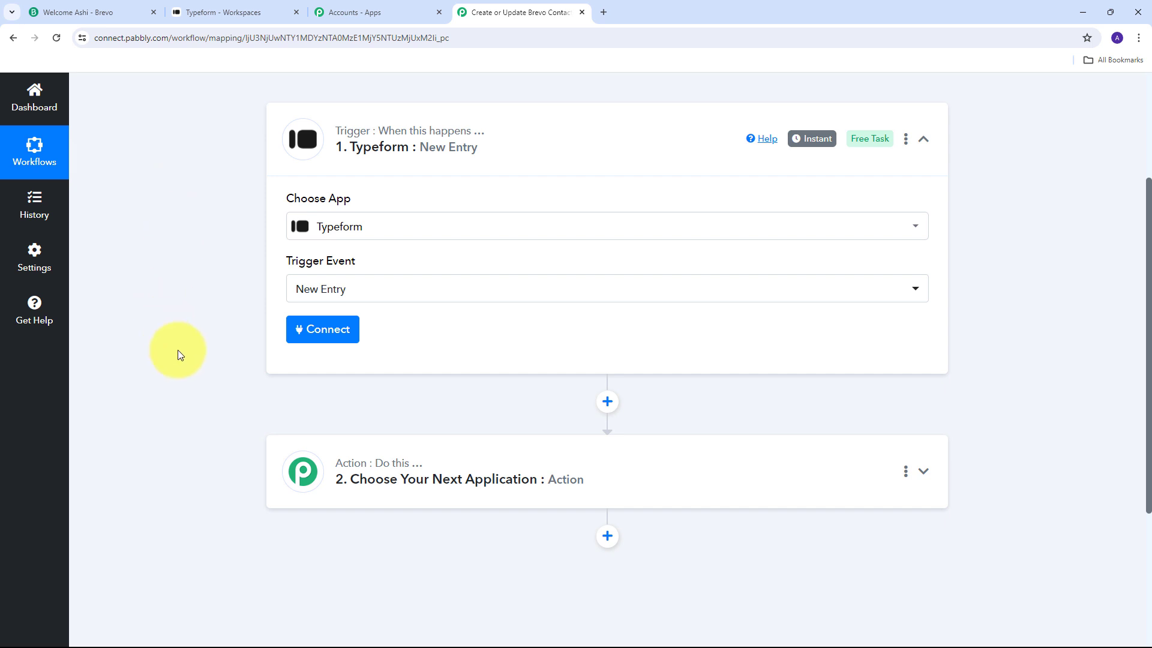
Add a new Typeform connection and accept Pabbly Connect's access to the Typeform account.
{"action": "left_click", "coordinate": [323, 333]}
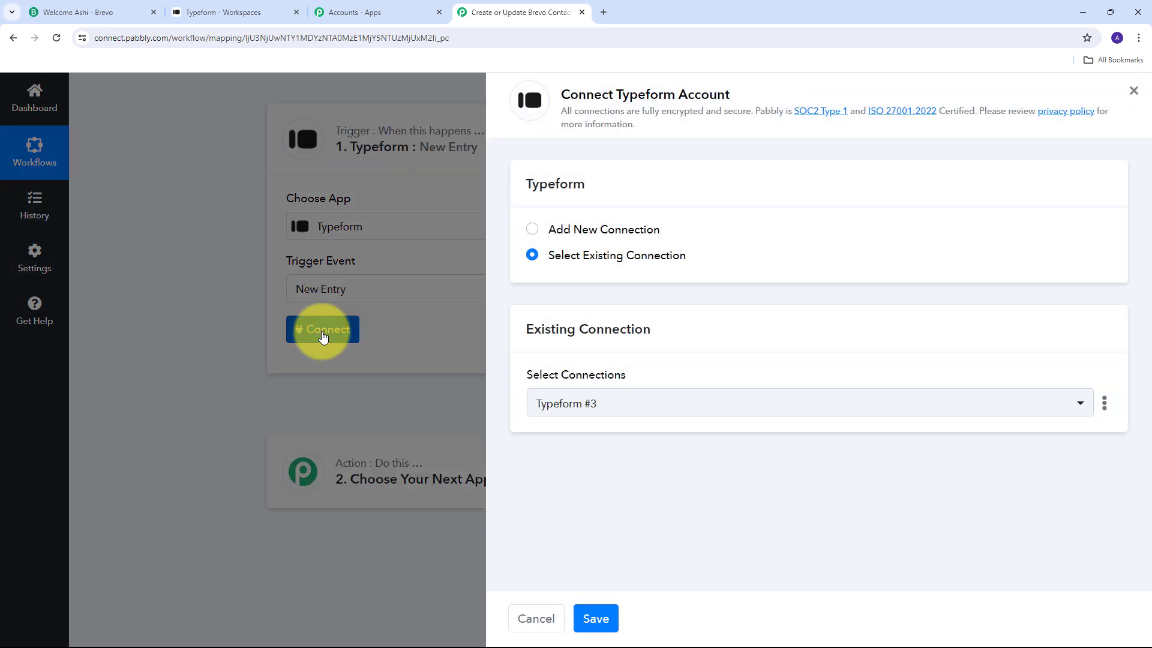
{"action": "left_click", "coordinate": [581, 230]}
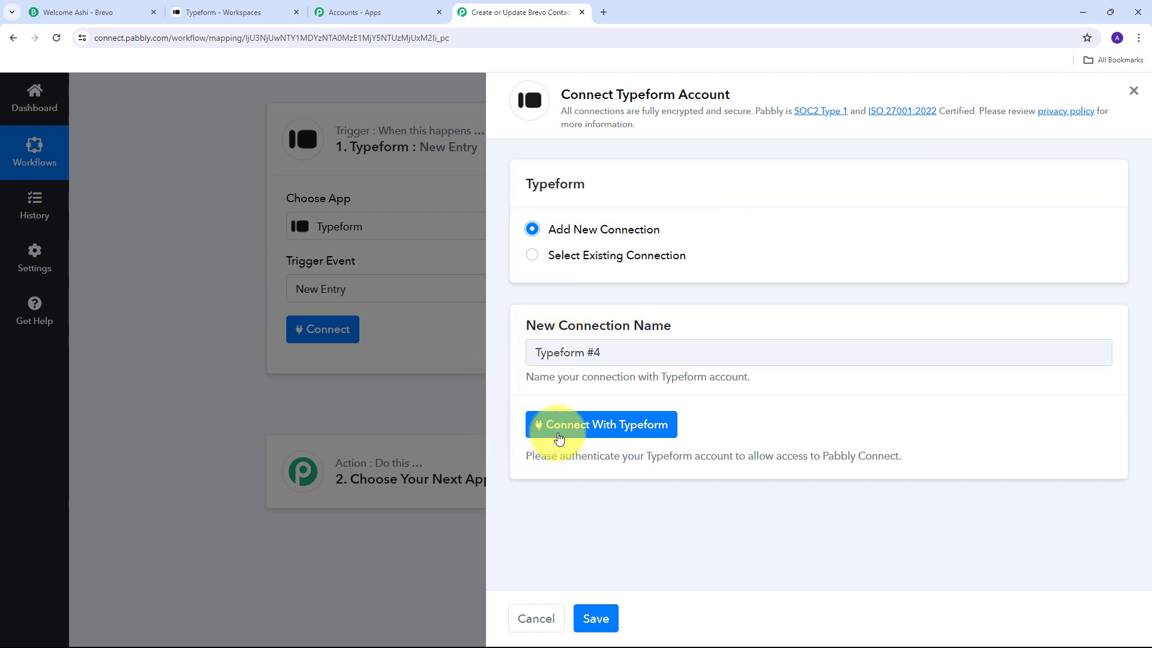
{"action": "left_click", "coordinate": [611, 427]}
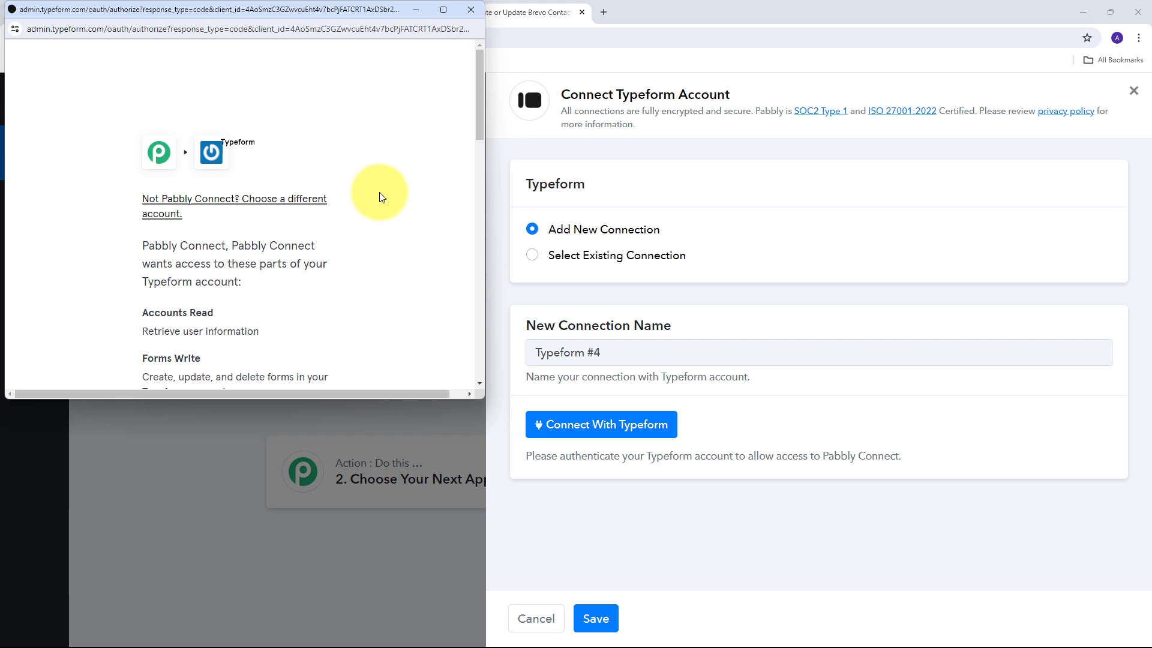
{"action": "scroll", "coordinate": [389, 189], "scroll_direction": "down", "scroll_amount": 5}
{"action": "scroll", "coordinate": [388, 189], "scroll_direction": "down", "scroll_amount": 8}
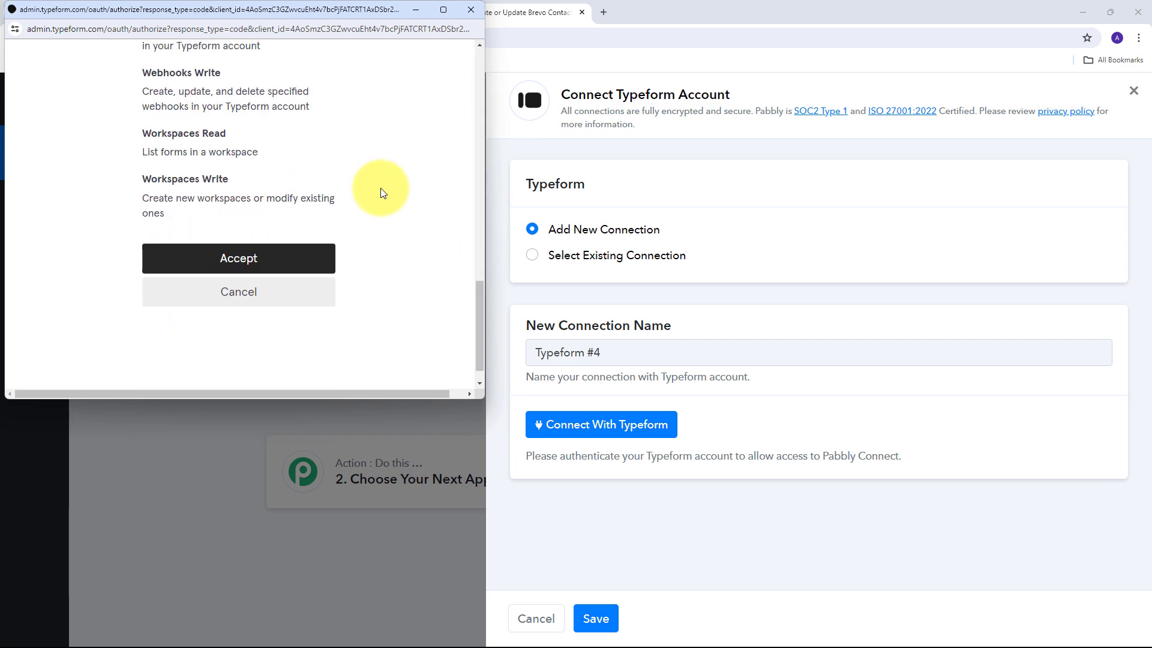
{"action": "left_click", "coordinate": [245, 256]}
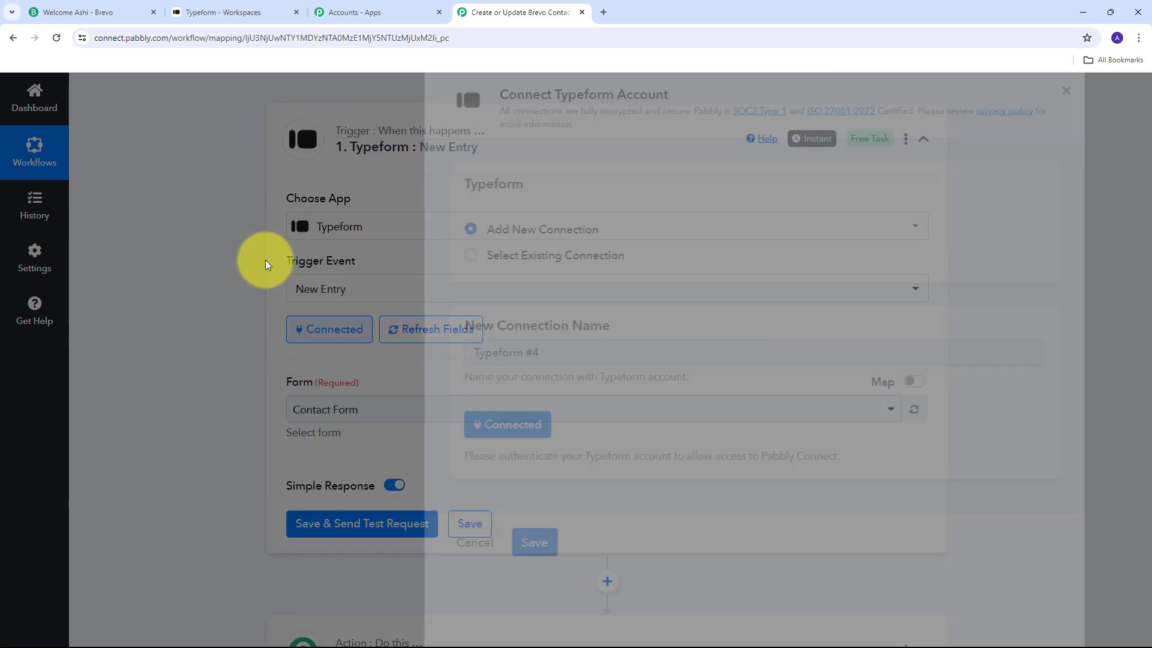
{"action": "scroll", "coordinate": [600, 258], "scroll_direction": "down", "scroll_amount": 1}
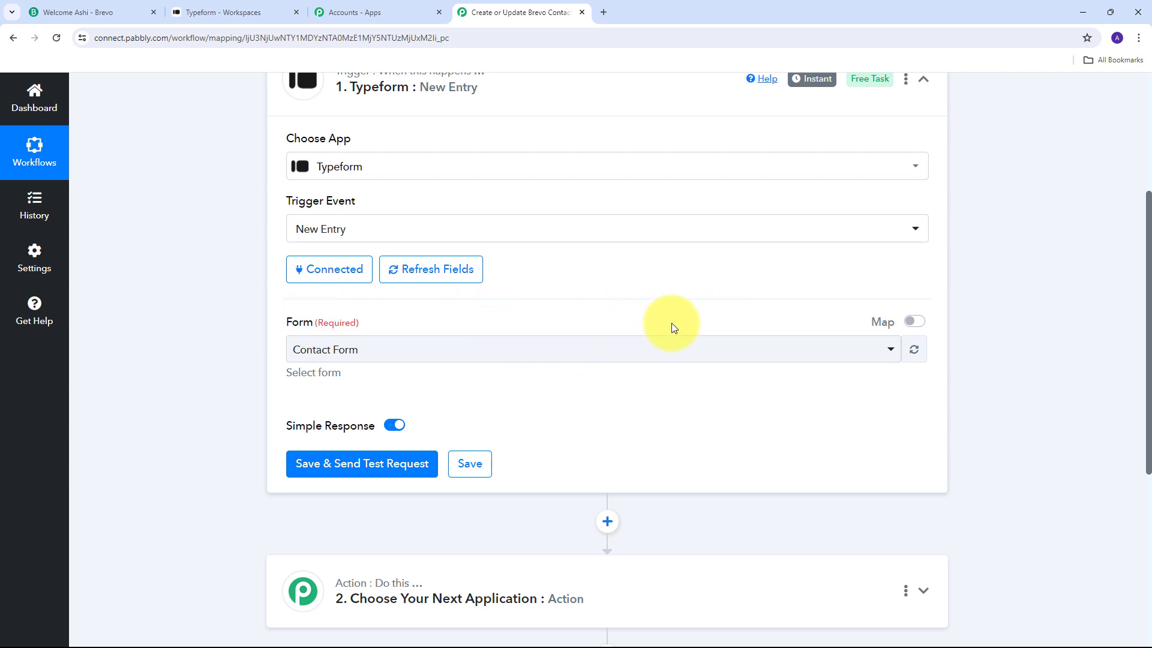
Check the Contact Form's fields in the Typeform editor, then go back to the Pabbly workflow.
{"action": "left_click", "coordinate": [224, 4]}
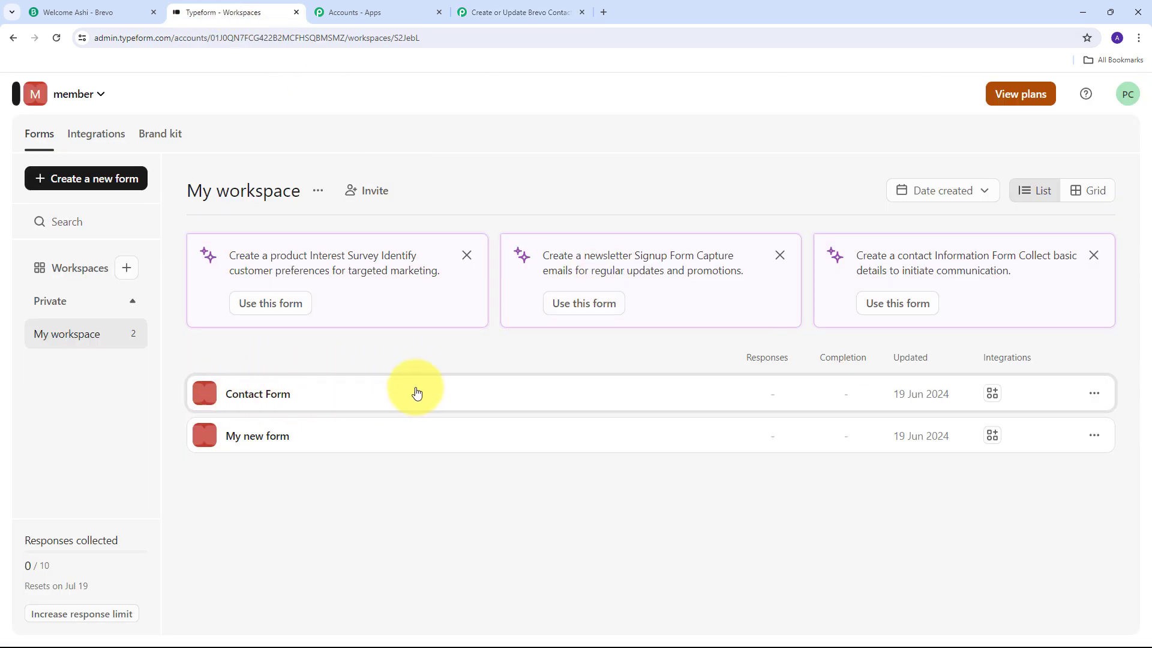
{"action": "left_click", "coordinate": [264, 393]}
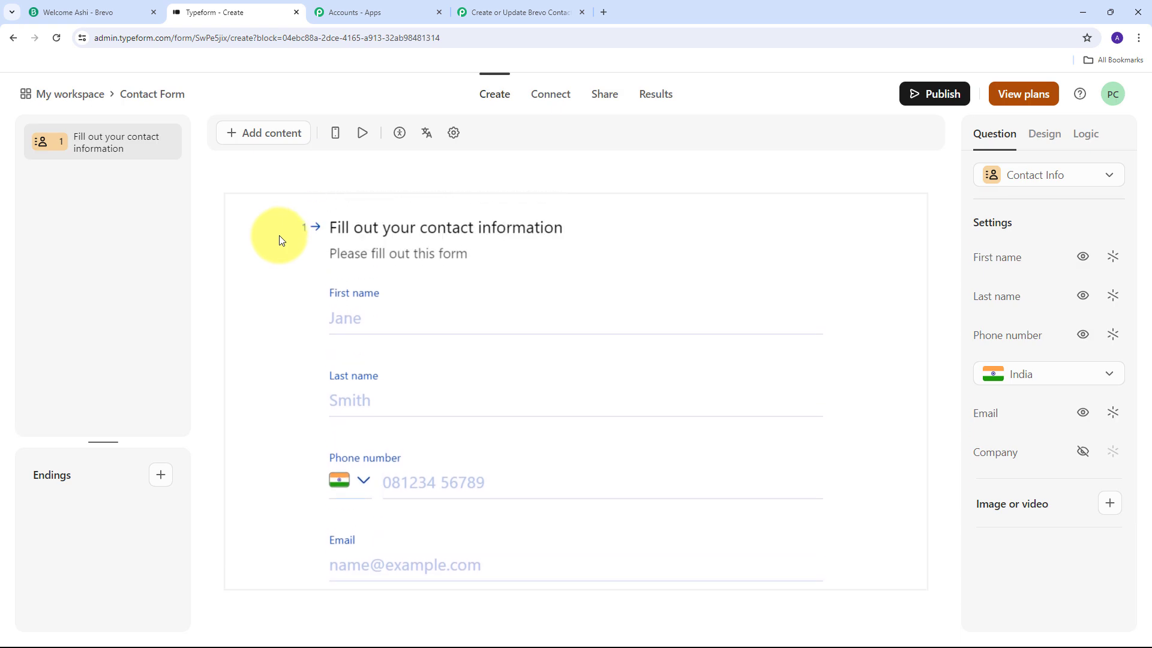
{"action": "scroll", "coordinate": [282, 279], "scroll_direction": "down", "scroll_amount": 1}
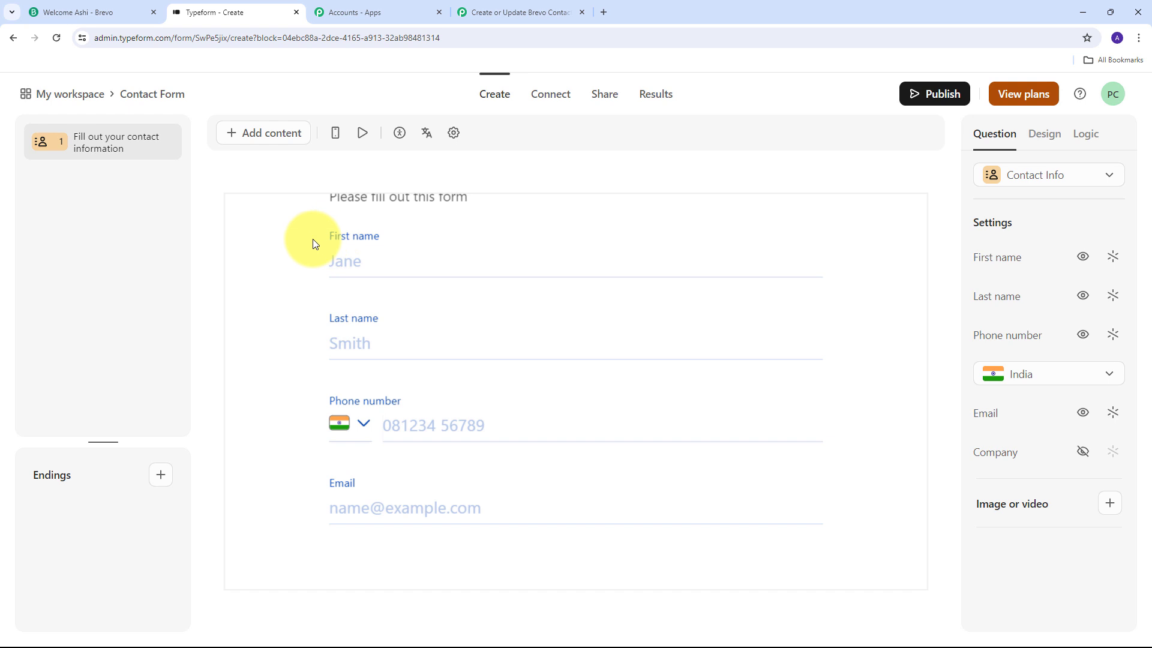
{"action": "left_click", "coordinate": [510, 12]}
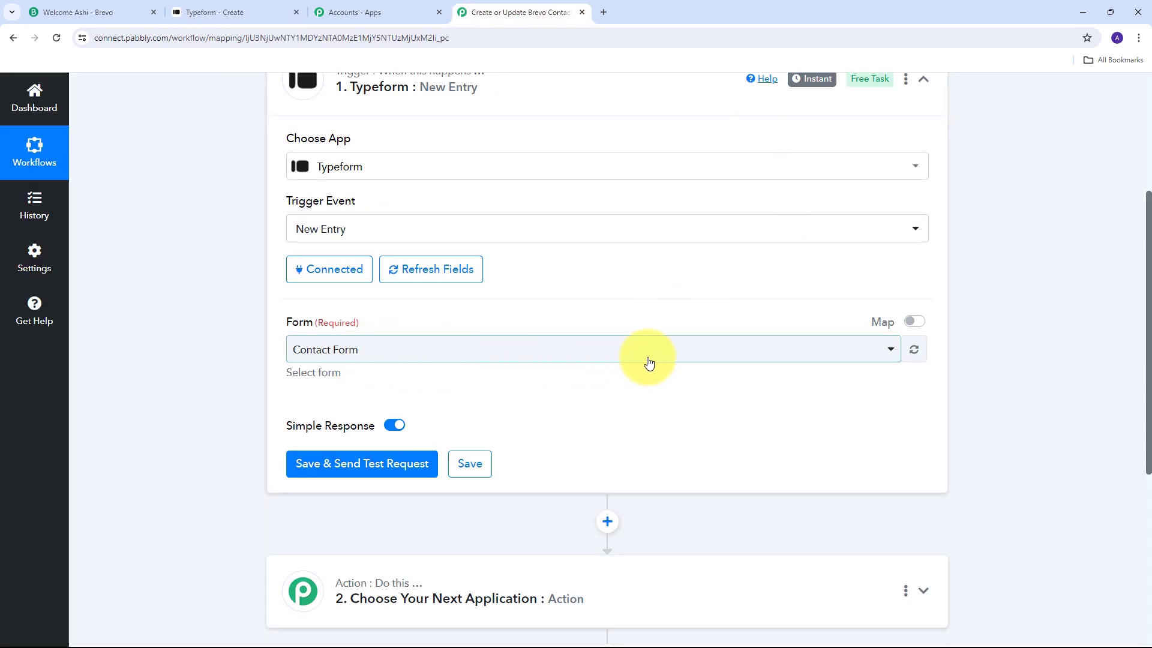
Keep Contact Form as the trigger form and save it, sending a test request.
{"action": "left_click", "coordinate": [594, 354]}
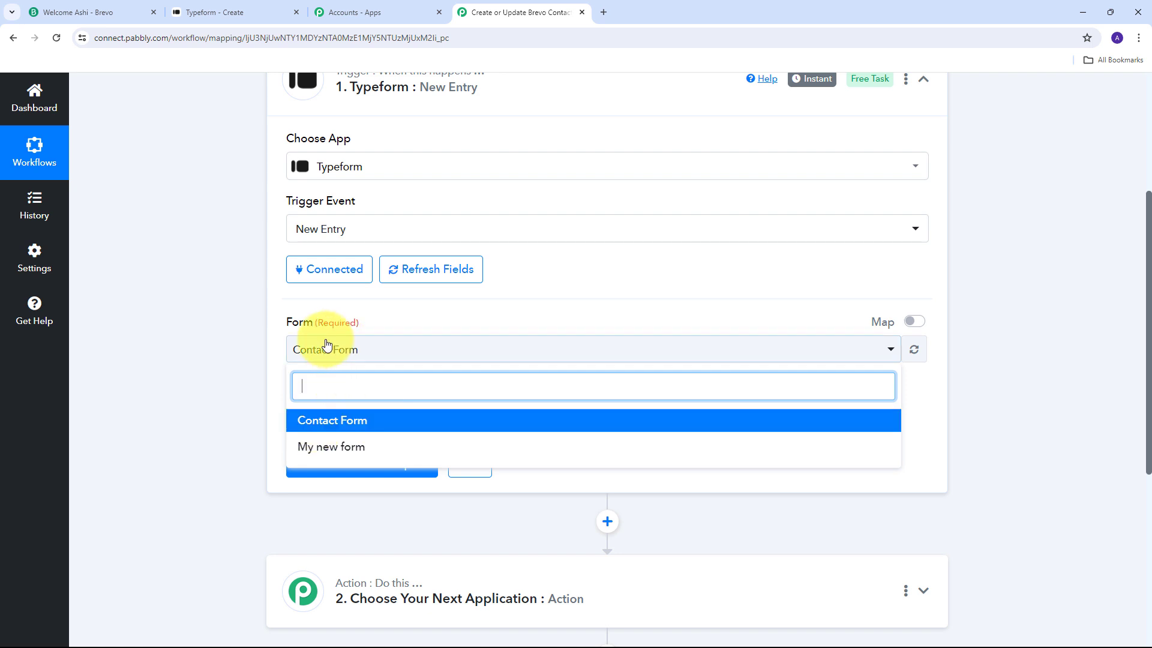
{"action": "left_click", "coordinate": [351, 422]}
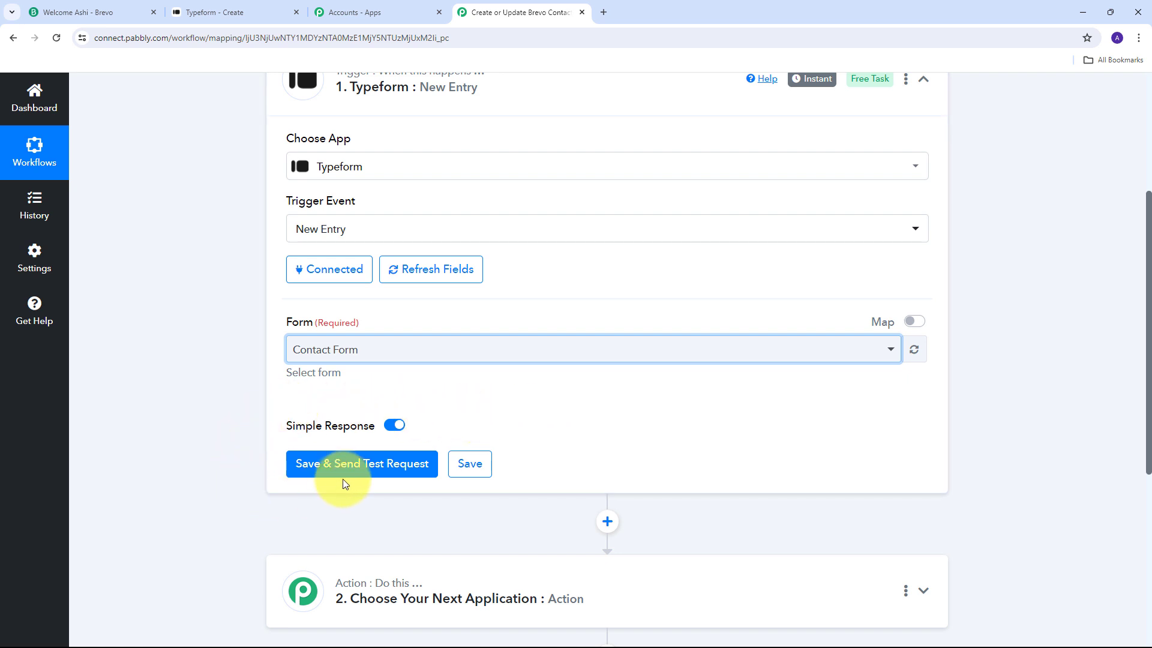
{"action": "left_click", "coordinate": [368, 474]}
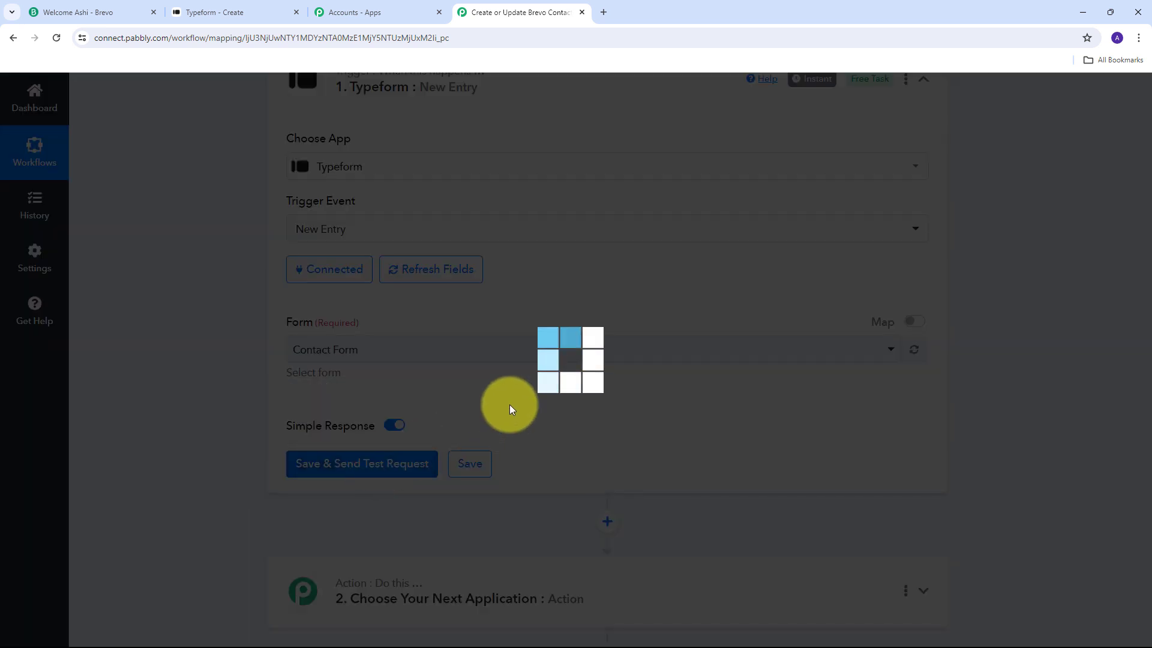
{"action": "scroll", "coordinate": [523, 396], "scroll_direction": "down", "scroll_amount": 1}
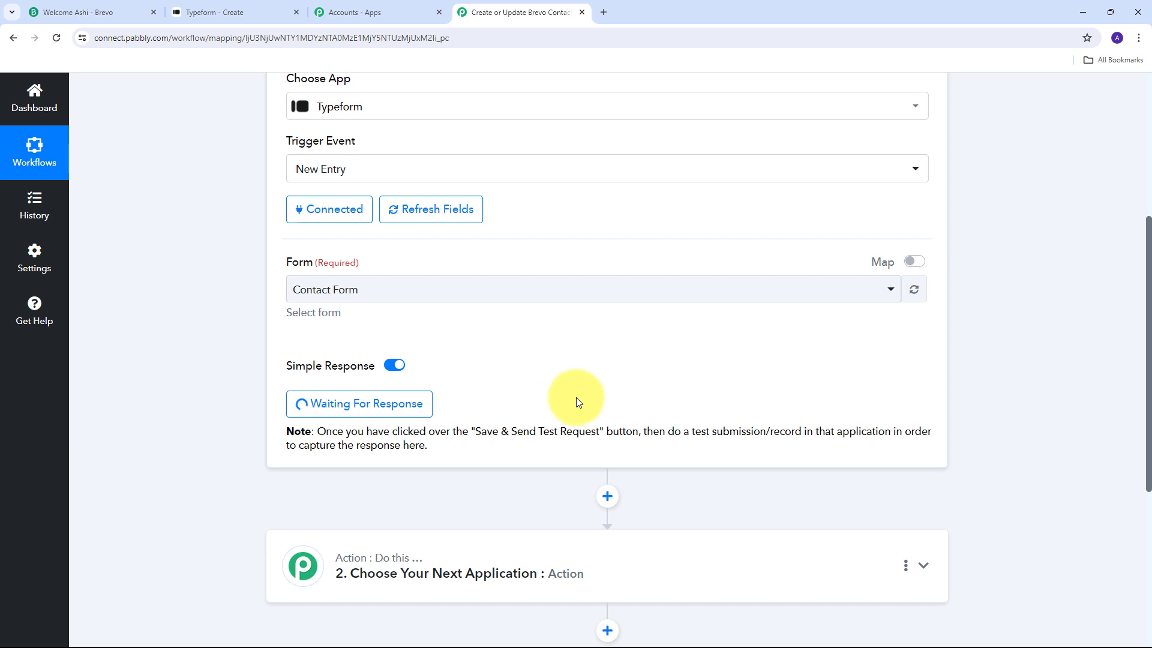
Copy the Contact Form's share link and load the live form in a new tab.
{"action": "left_click", "coordinate": [240, 7]}
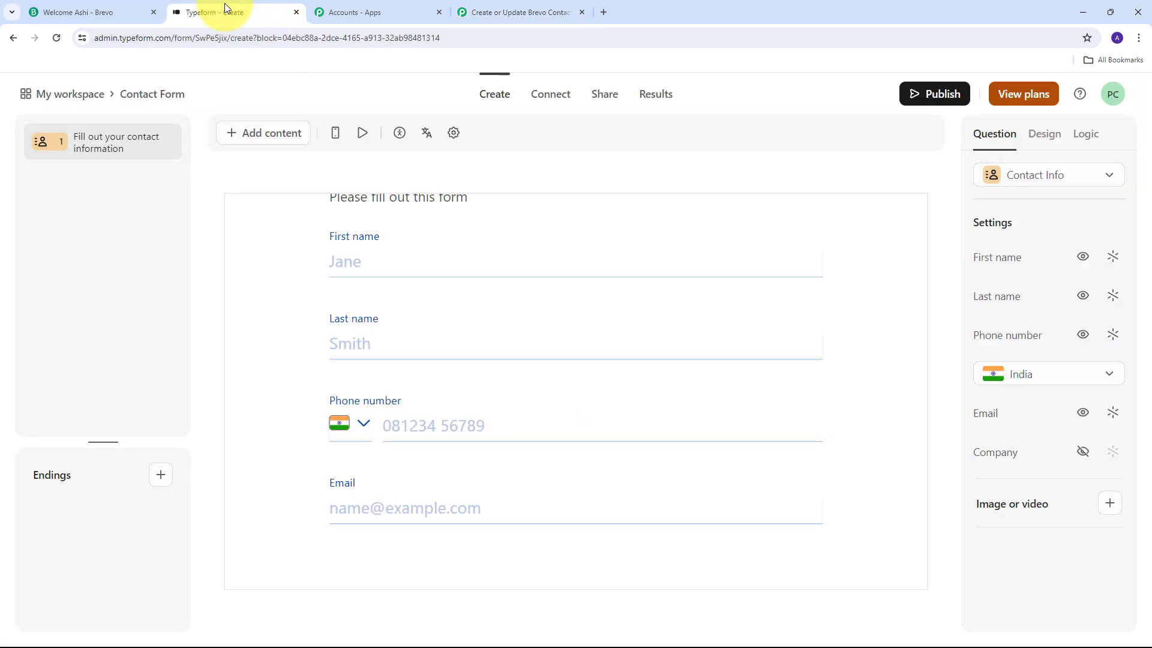
{"action": "left_click", "coordinate": [607, 99]}
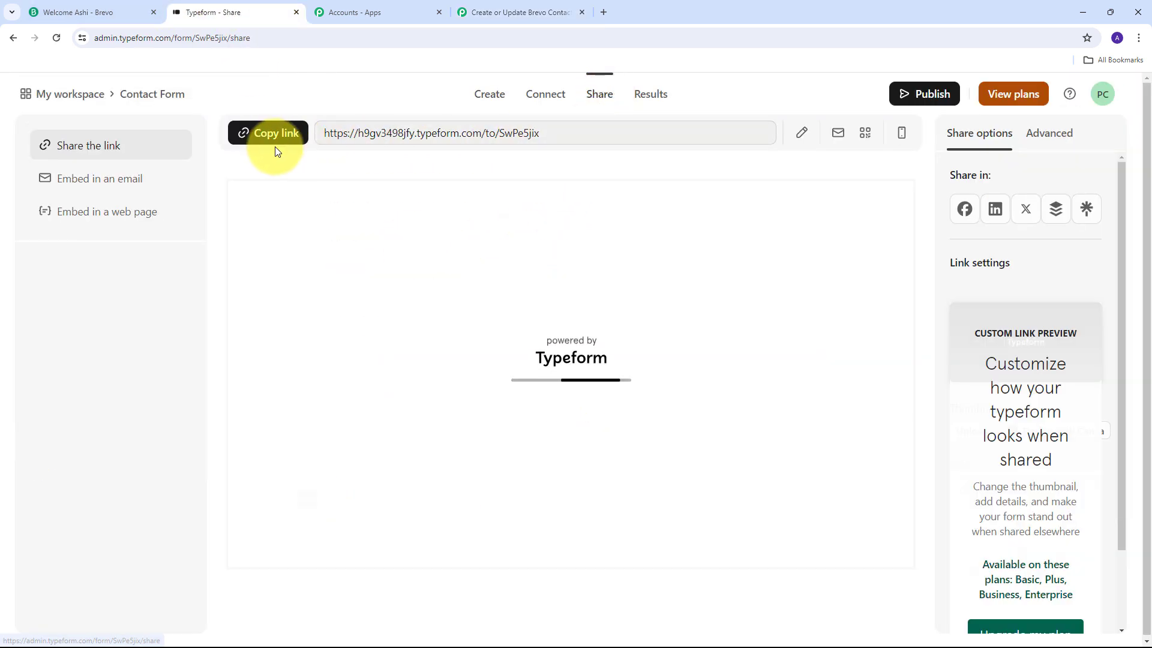
{"action": "left_click", "coordinate": [273, 133]}
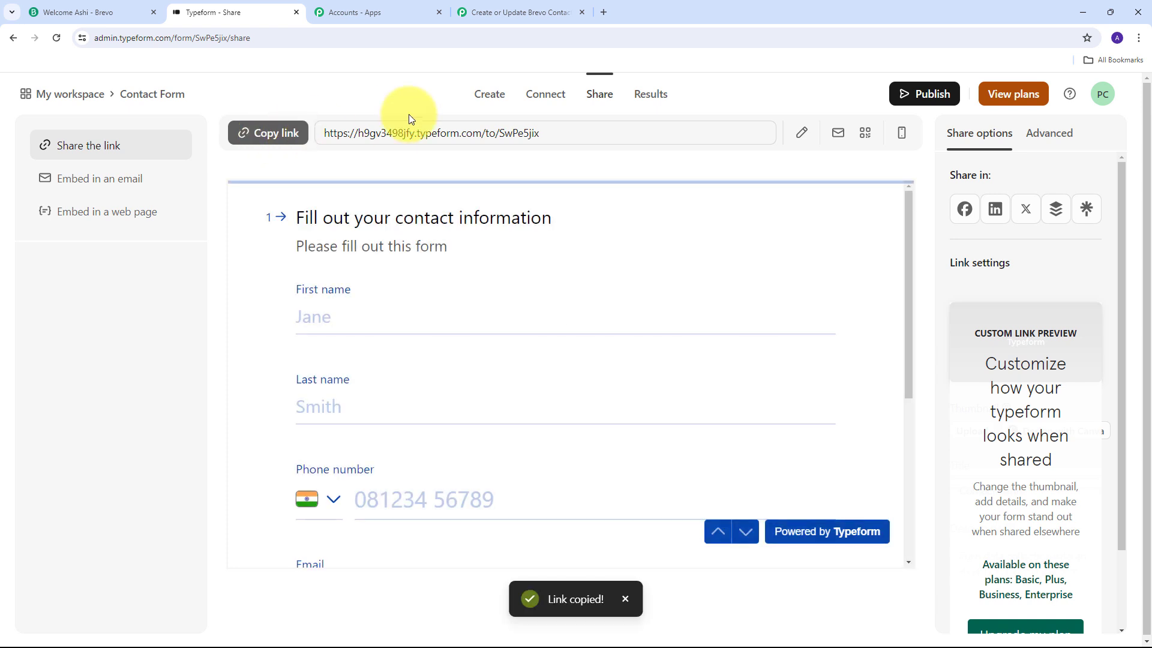
{"action": "left_click", "coordinate": [603, 12]}
{"action": "key", "text": "ctrl+v"}
{"action": "key", "text": "Return"}
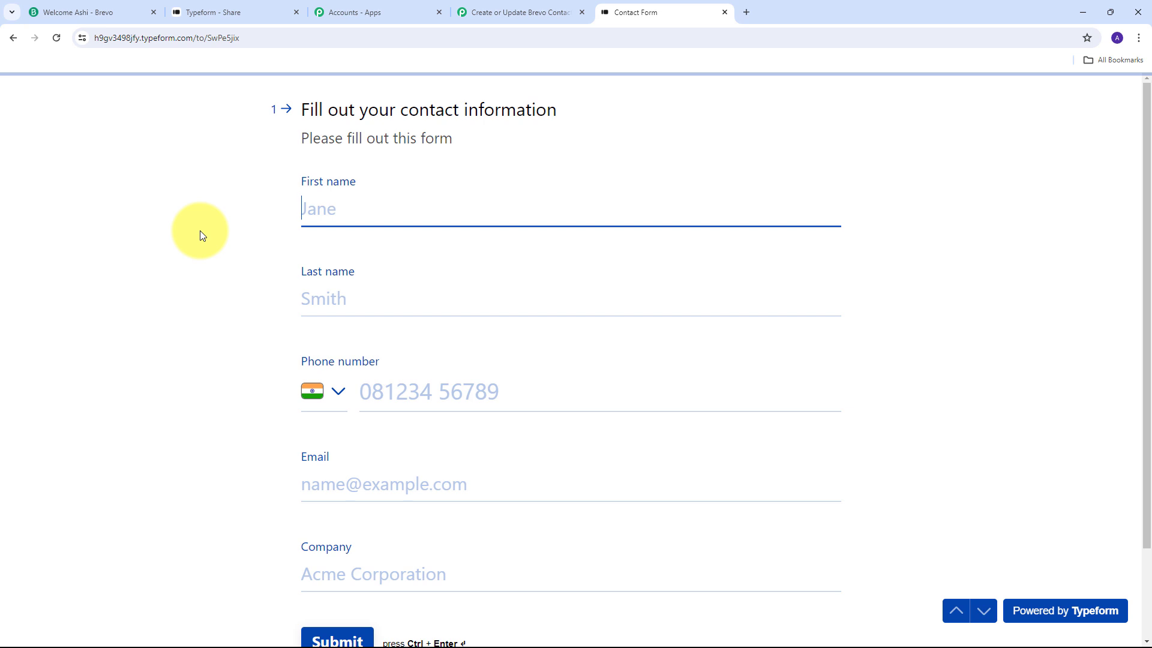
{"action": "scroll", "coordinate": [200, 230], "scroll_direction": "down", "scroll_amount": 1}
{"action": "scroll", "coordinate": [200, 230], "scroll_direction": "up", "scroll_amount": 1}
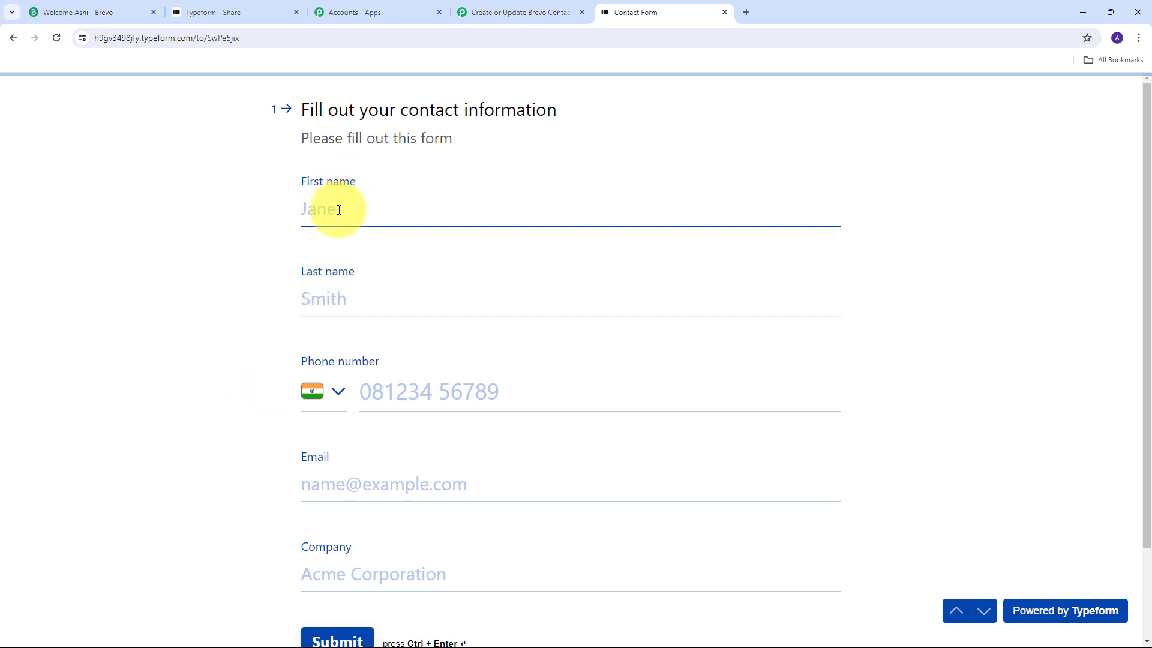
Fill in the test first name, last name and phone number.
{"action": "key", "text": "Tab"}
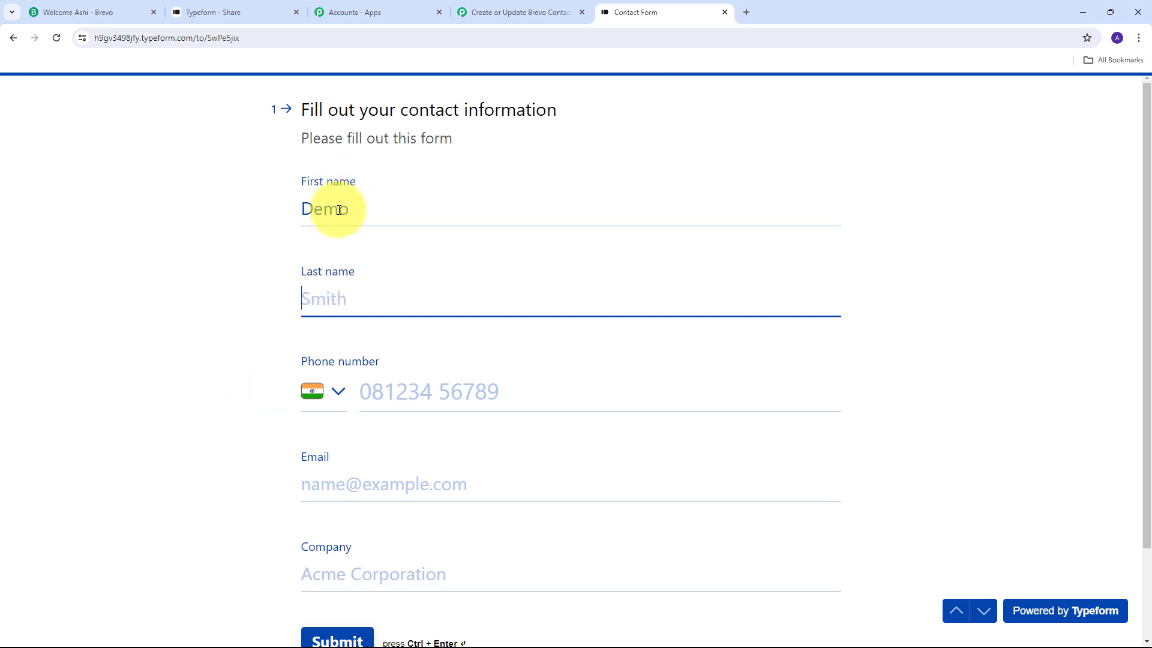
{"action": "key", "text": "Tab"}
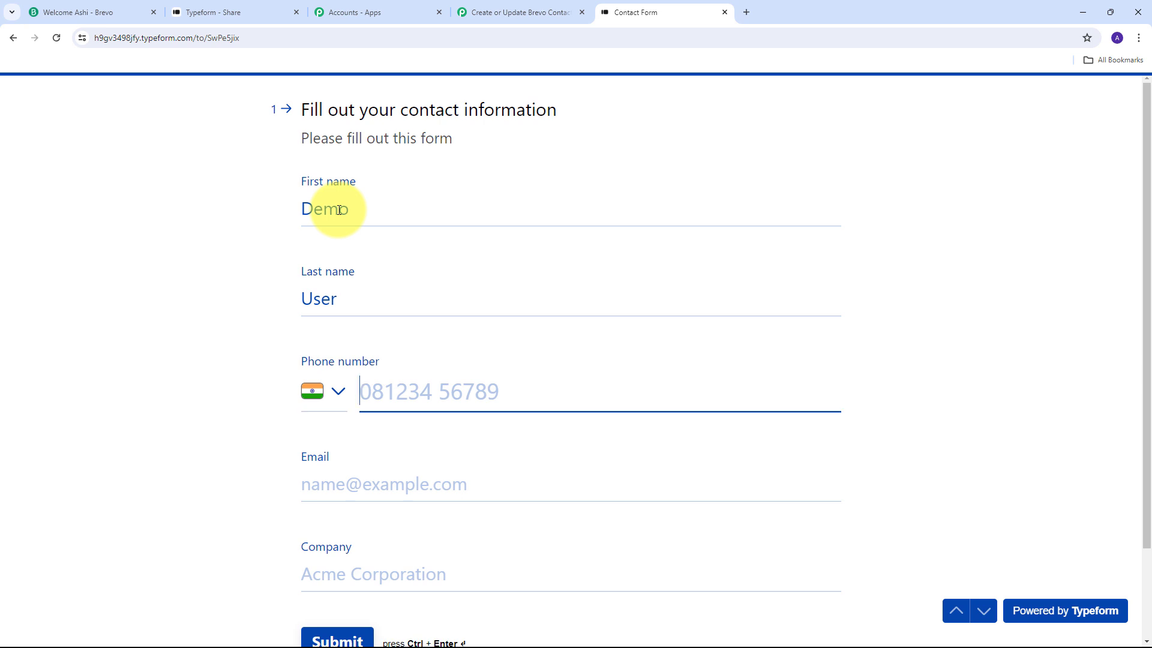
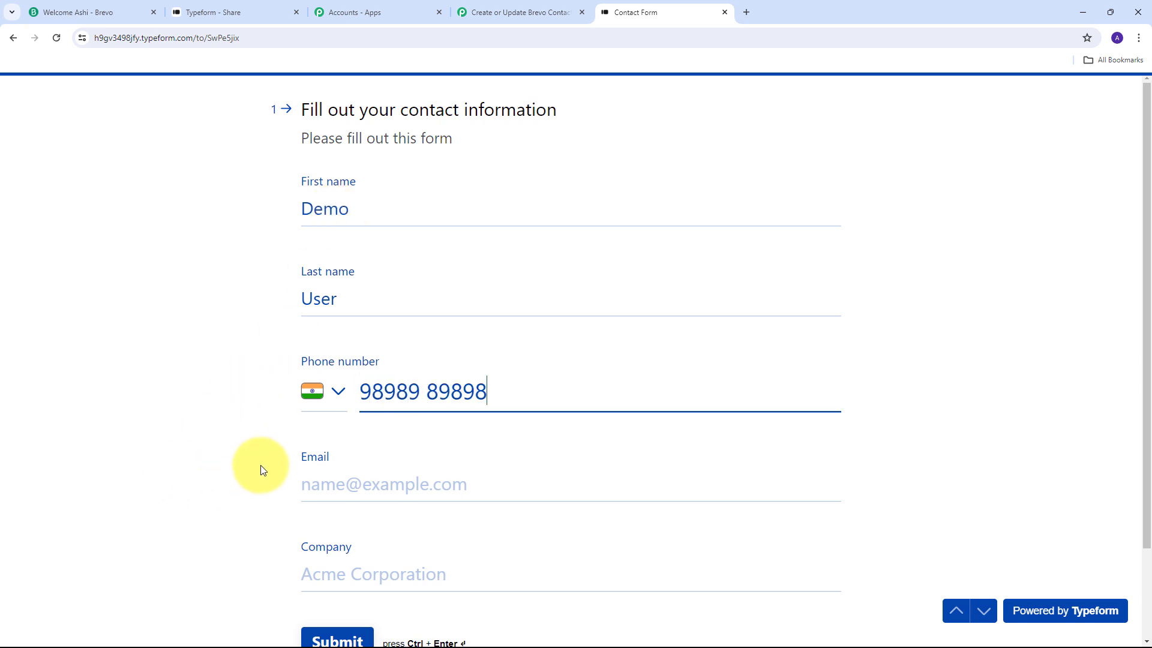
Add the saved test e-mail and company 'ABC Organisation', then submit the entry.
{"action": "scroll", "coordinate": [371, 390], "scroll_direction": "down", "scroll_amount": 1}
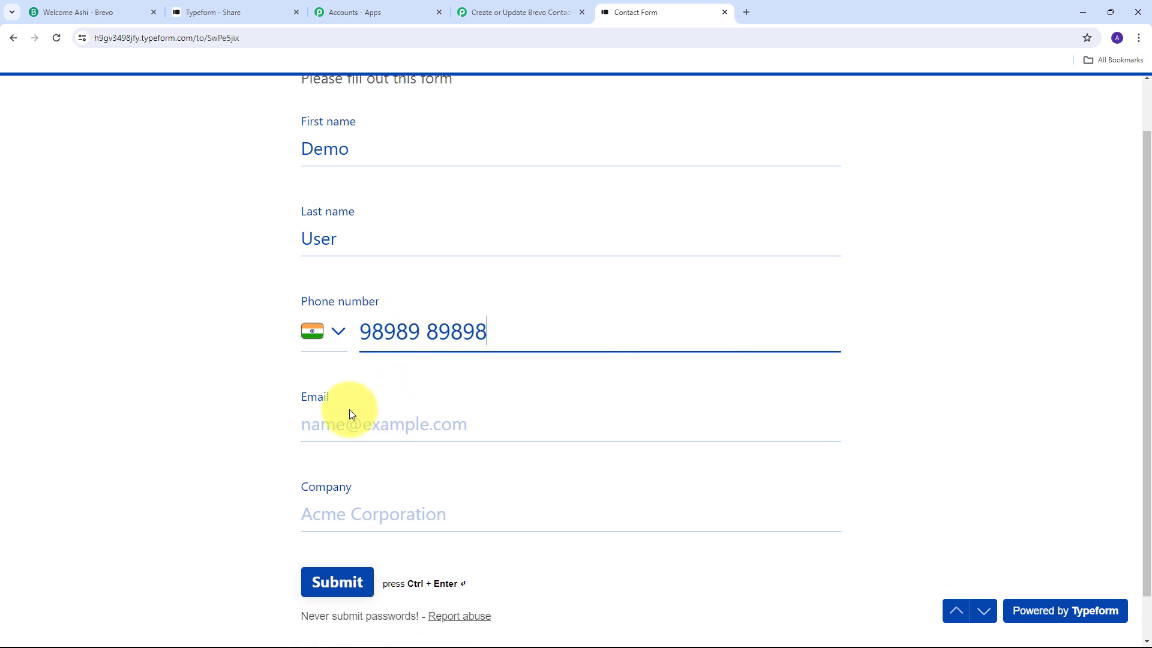
{"action": "left_click", "coordinate": [336, 425]}
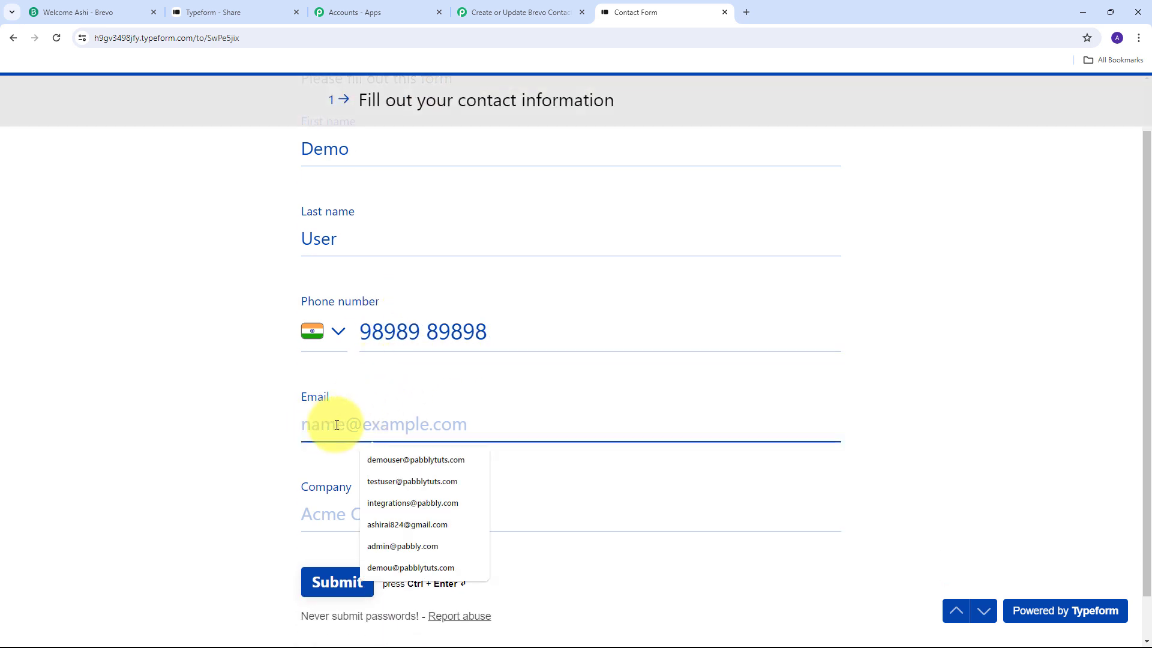
{"action": "type", "text": "de"}
{"action": "key", "text": "Down"}
{"action": "key", "text": "Return"}
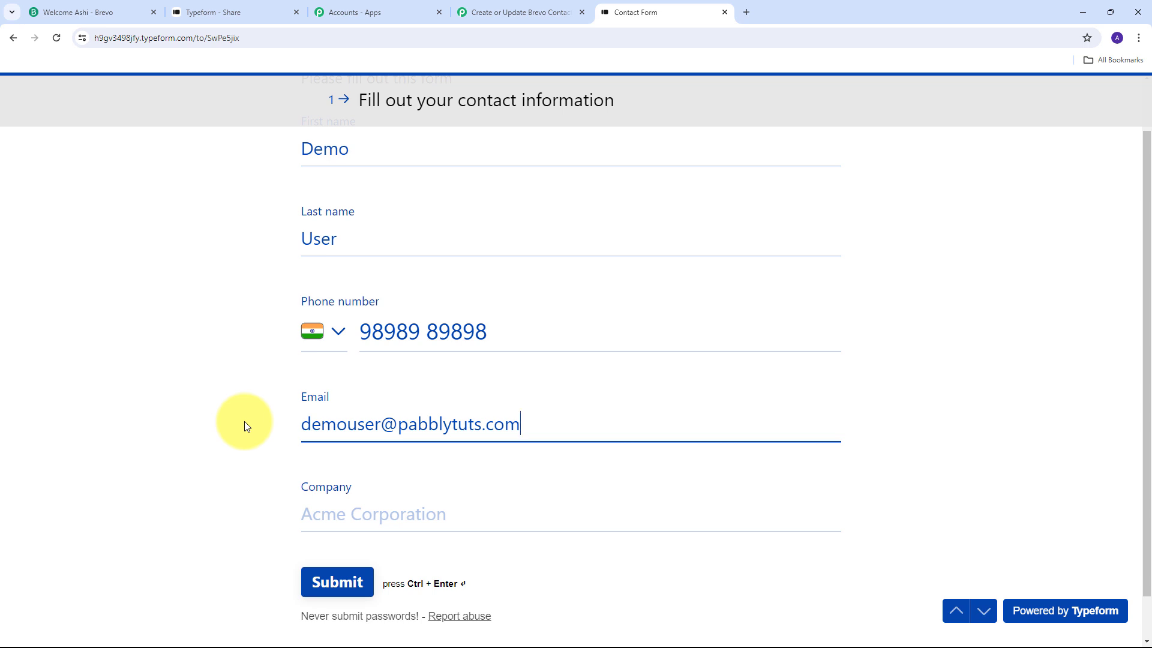
{"action": "scroll", "coordinate": [480, 420], "scroll_direction": "down", "scroll_amount": 1}
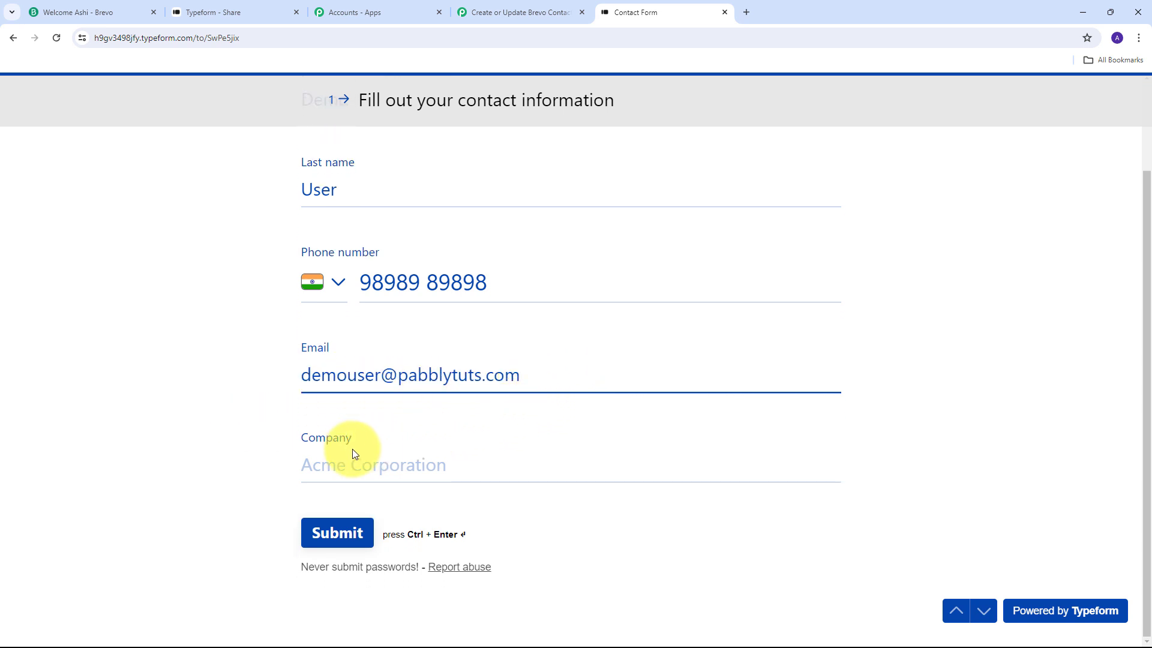
{"action": "left_click", "coordinate": [397, 464]}
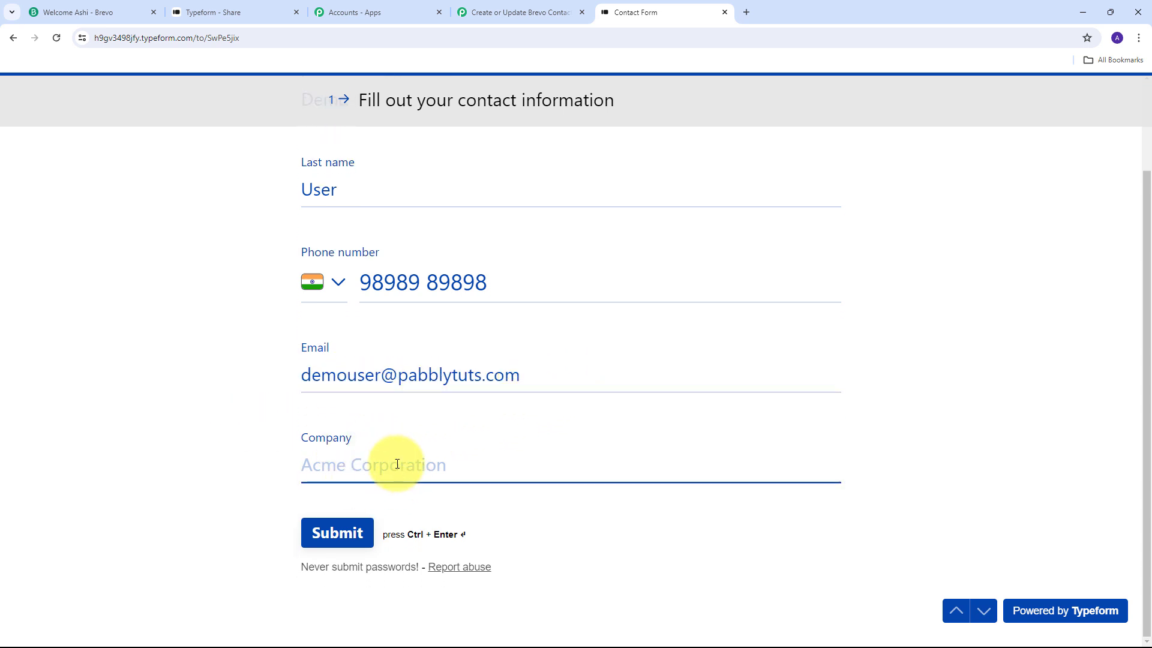
{"action": "type", "text": "ABC Organisation"}
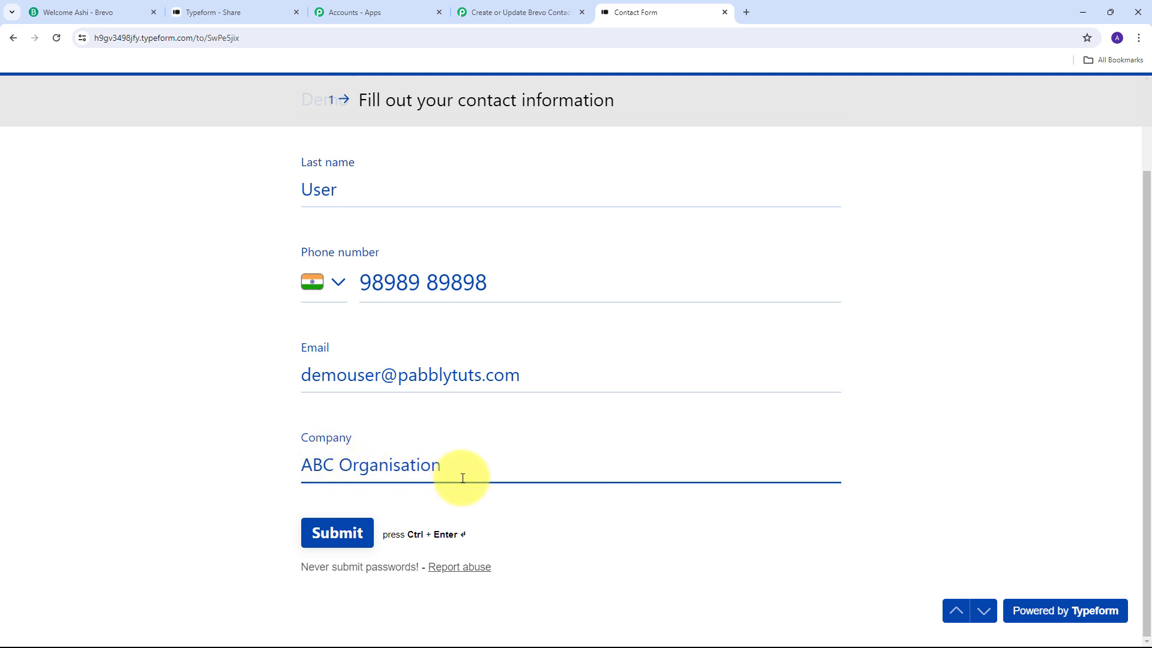
{"action": "scroll", "coordinate": [327, 450], "scroll_direction": "up", "scroll_amount": 2}
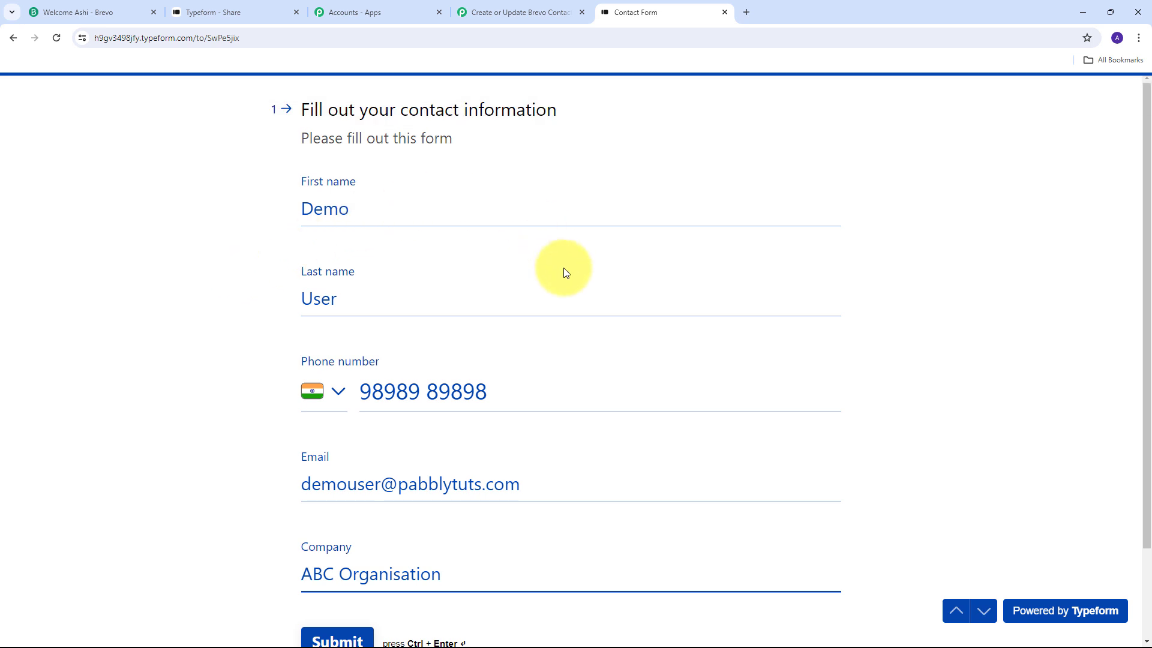
{"action": "scroll", "coordinate": [420, 333], "scroll_direction": "down", "scroll_amount": 2}
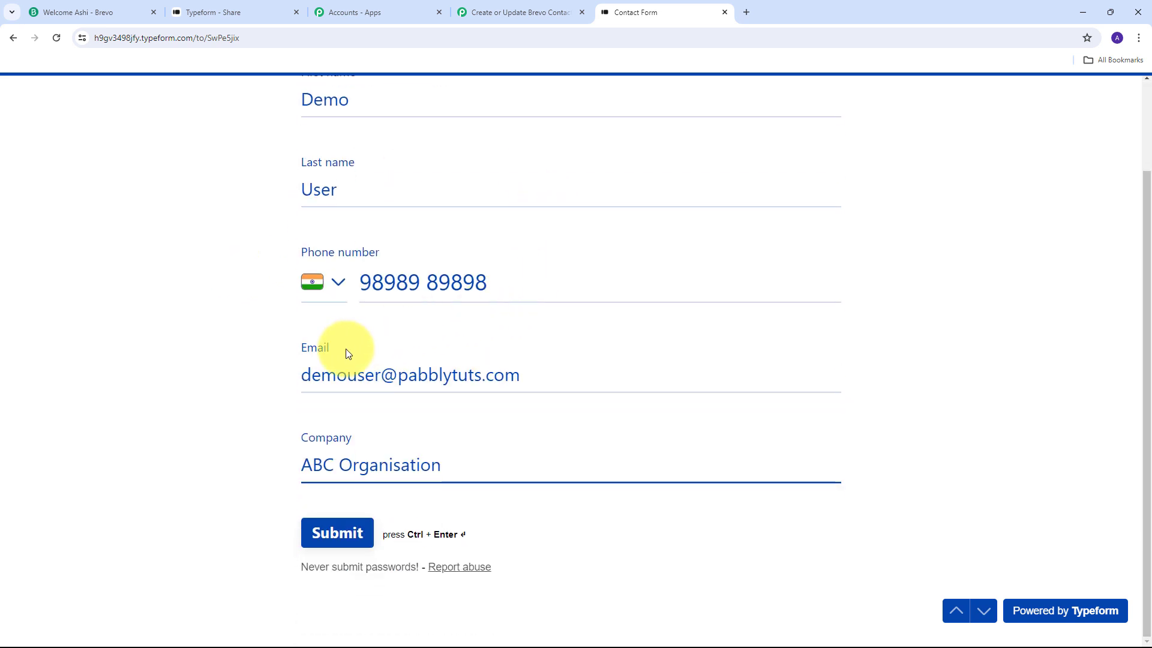
{"action": "left_click", "coordinate": [334, 539]}
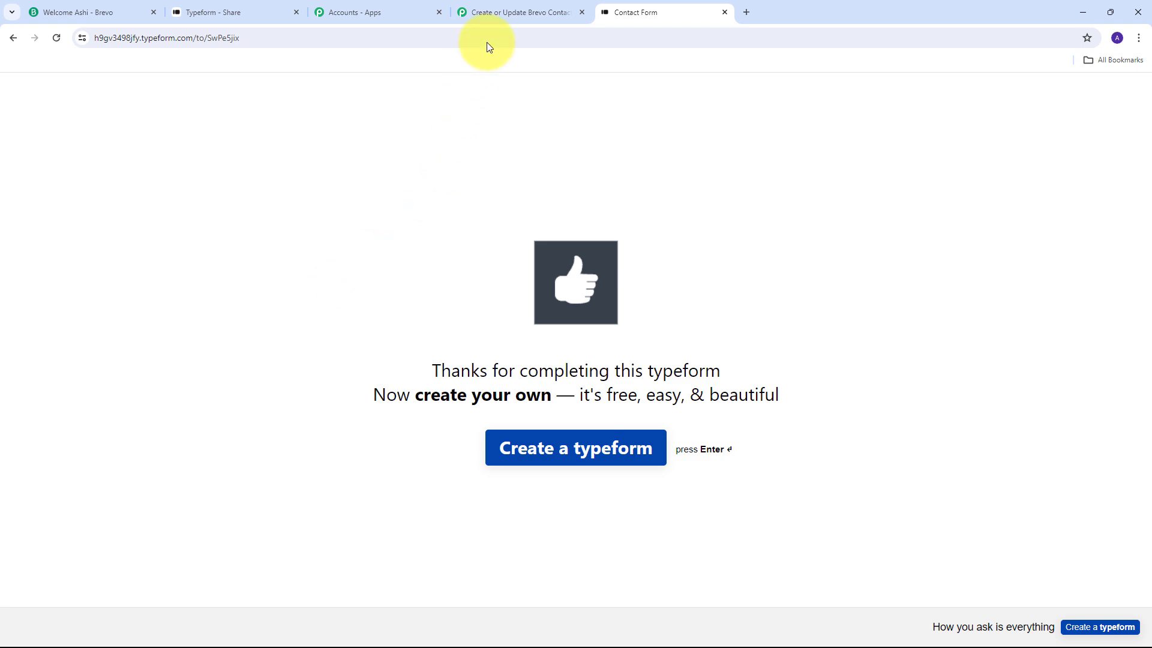
Review the captured response, highlighting the company, e-mail, first-name and last-name answers.
{"action": "left_click", "coordinate": [506, 12]}
{"action": "scroll", "coordinate": [985, 274], "scroll_direction": "down", "scroll_amount": 6}
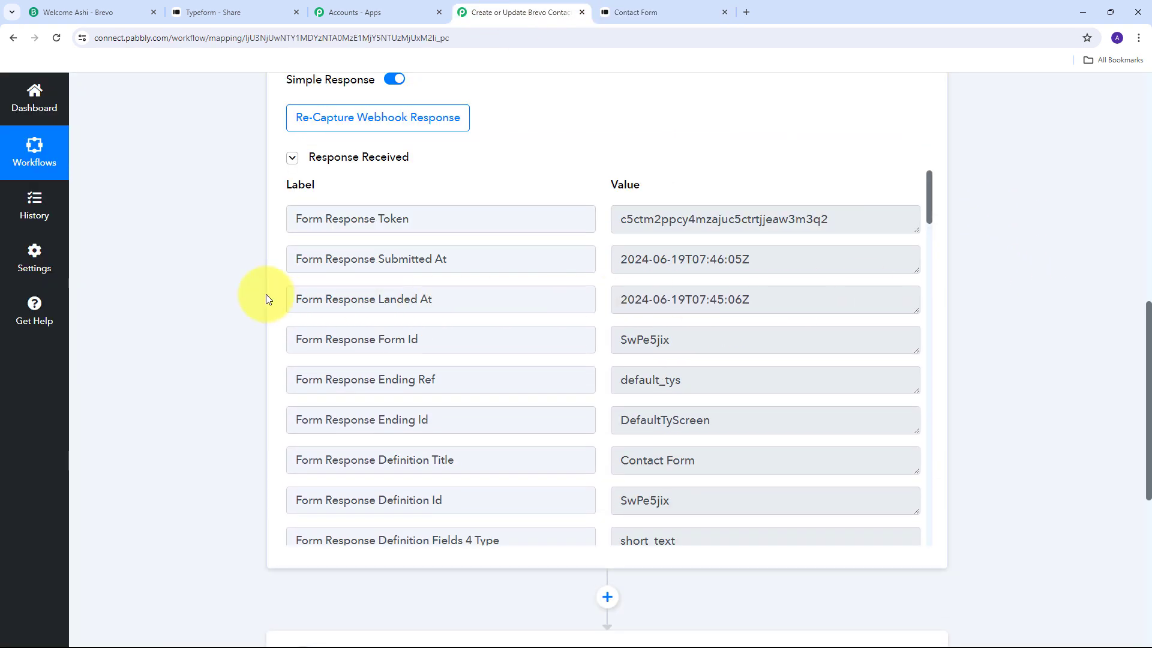
{"action": "scroll", "coordinate": [700, 282], "scroll_direction": "down", "scroll_amount": 3}
{"action": "scroll", "coordinate": [700, 282], "scroll_direction": "down", "scroll_amount": 7}
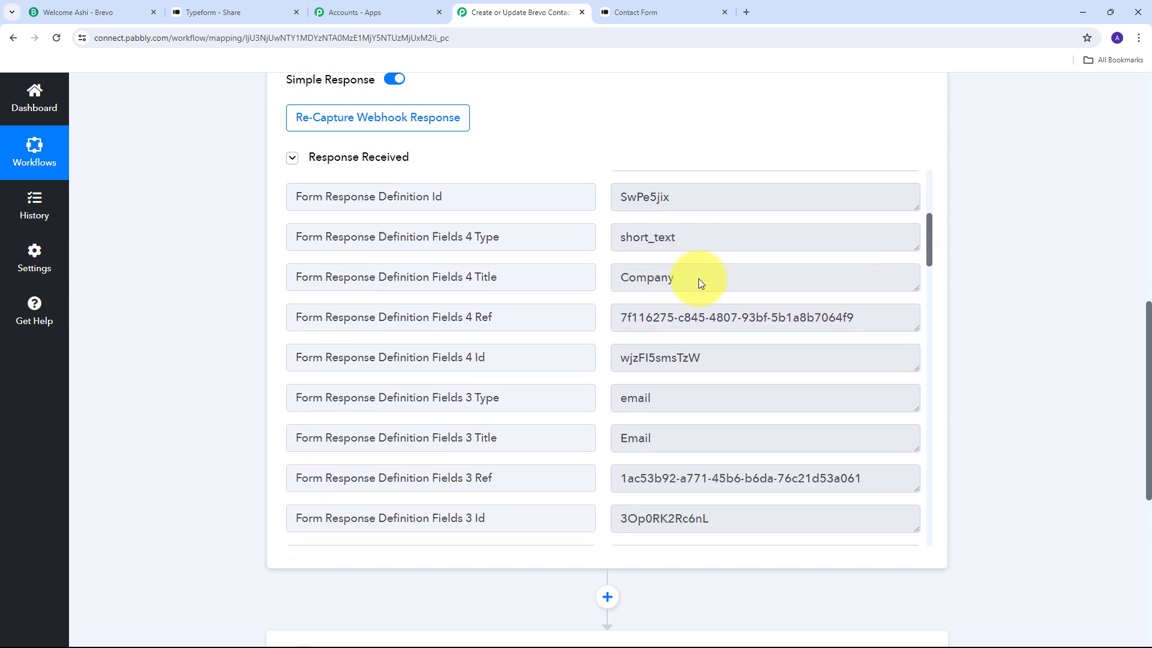
{"action": "scroll", "coordinate": [700, 279], "scroll_direction": "down", "scroll_amount": 8}
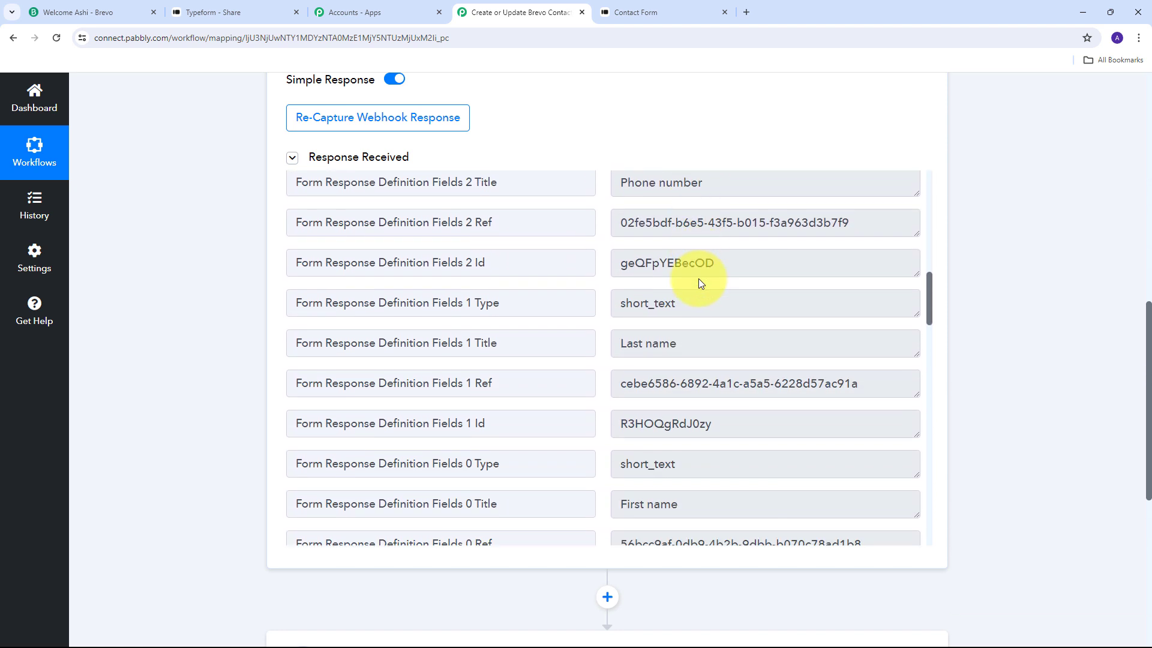
{"action": "scroll", "coordinate": [700, 279], "scroll_direction": "up", "scroll_amount": 2}
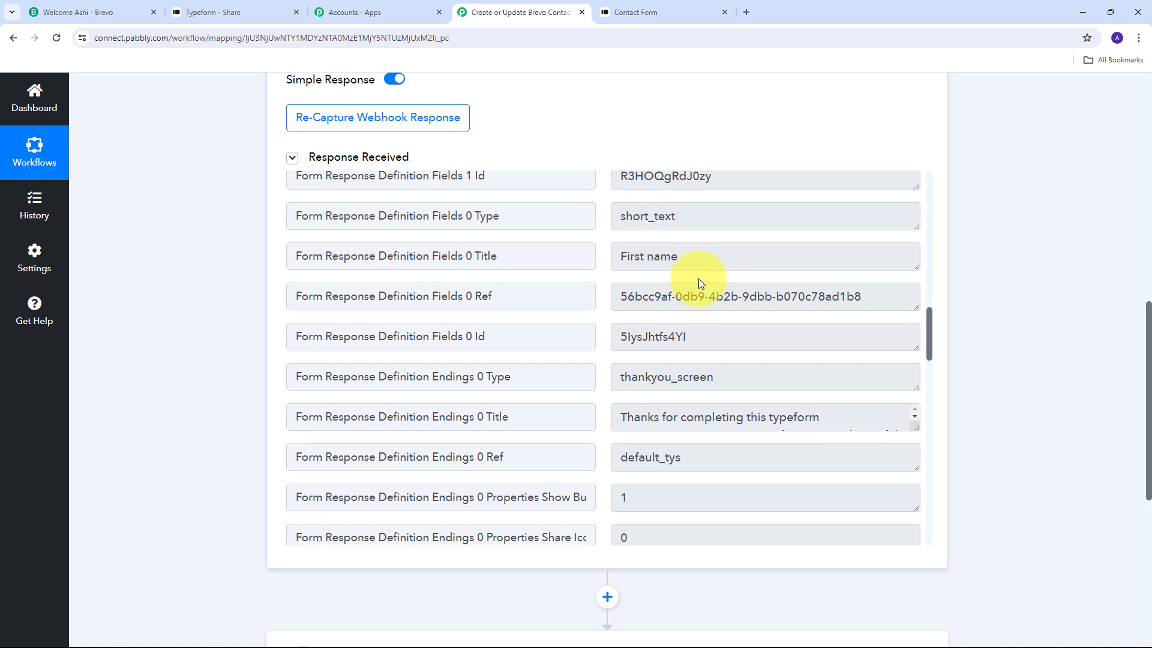
{"action": "scroll", "coordinate": [699, 279], "scroll_direction": "down", "scroll_amount": 8}
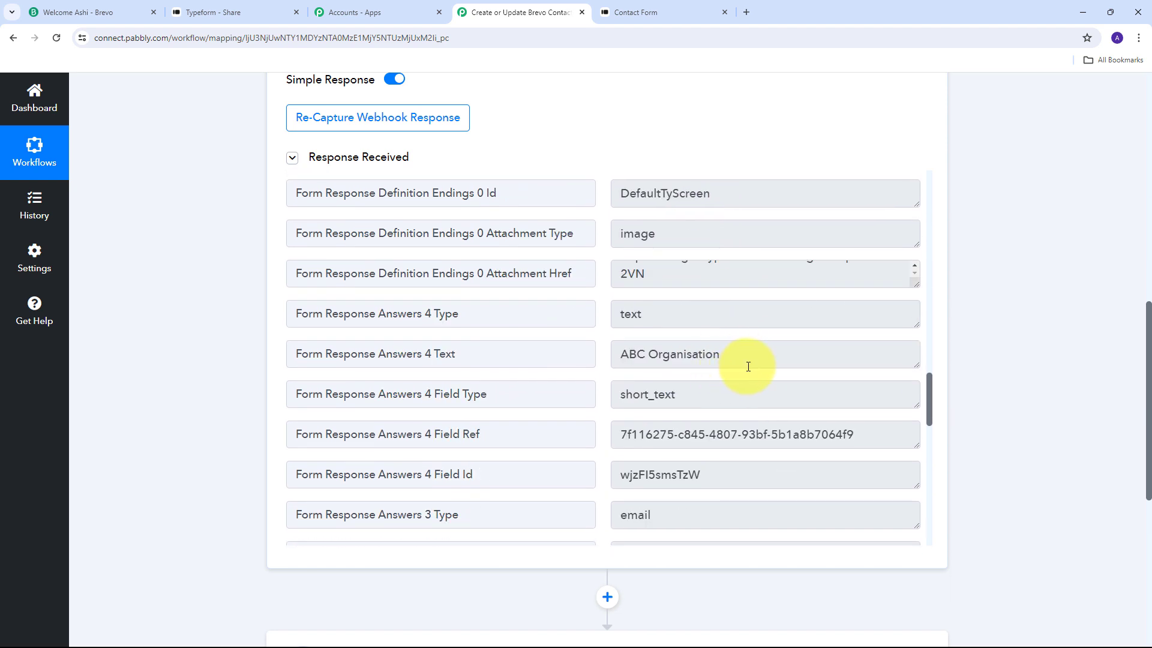
{"action": "left_click_drag", "start_coordinate": [615, 354], "coordinate": [724, 349]}
{"action": "scroll", "coordinate": [744, 336], "scroll_direction": "down", "scroll_amount": 4}
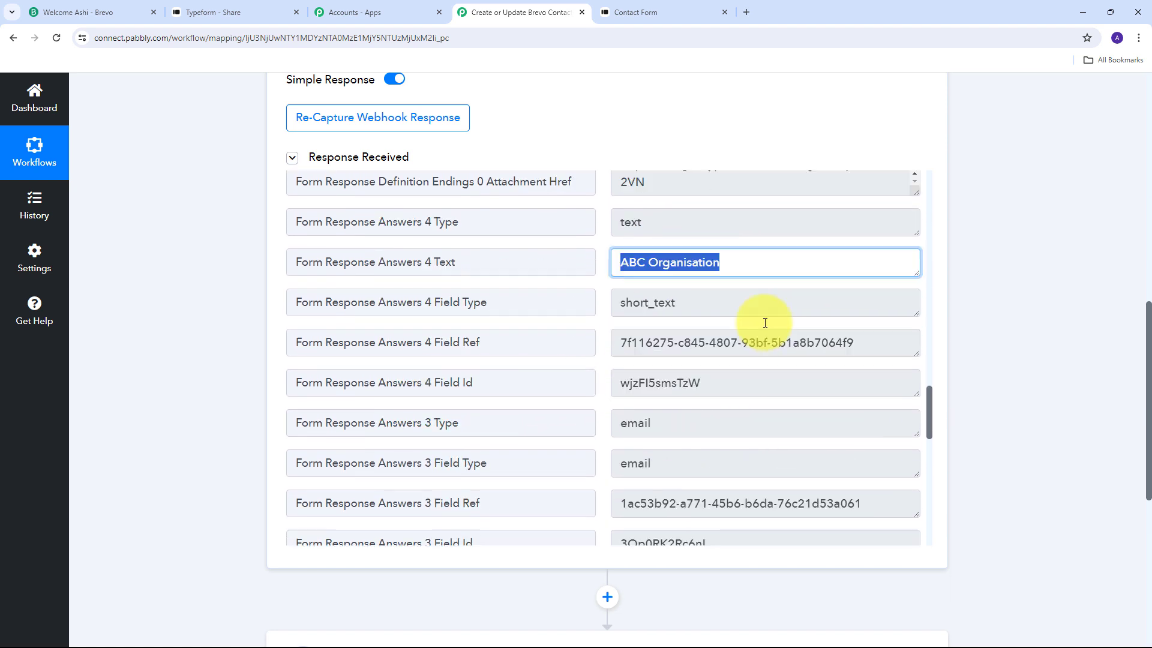
{"action": "left_click_drag", "start_coordinate": [805, 438], "coordinate": [552, 437]}
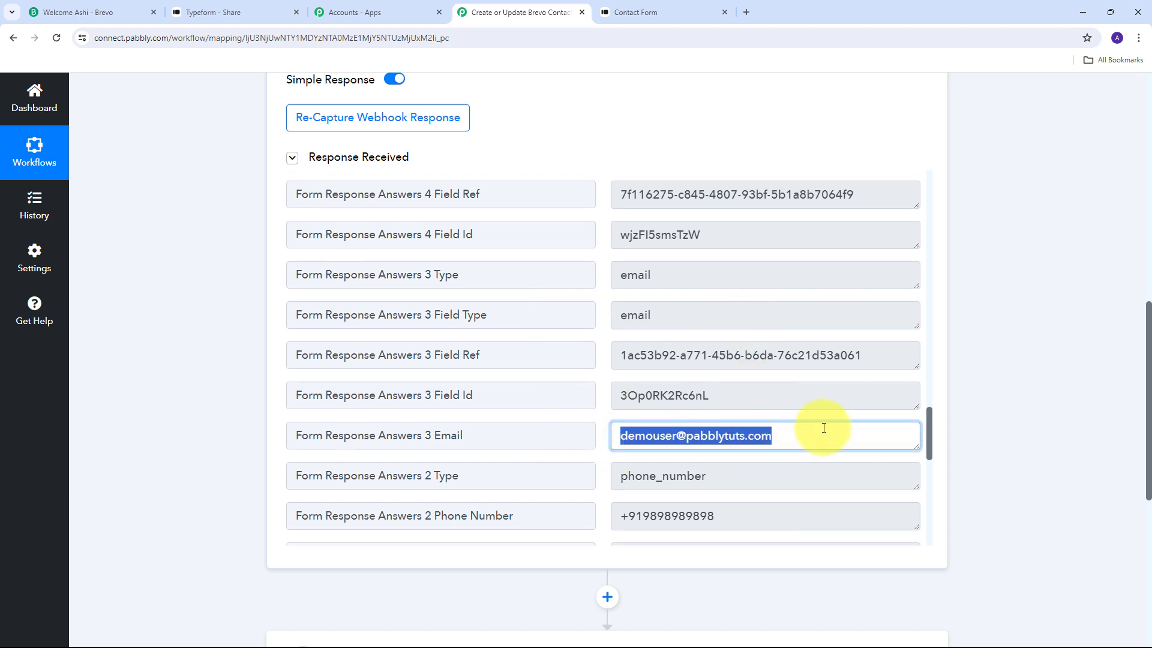
{"action": "scroll", "coordinate": [762, 384], "scroll_direction": "down", "scroll_amount": 2}
{"action": "left_click_drag", "start_coordinate": [759, 403], "coordinate": [535, 398]}
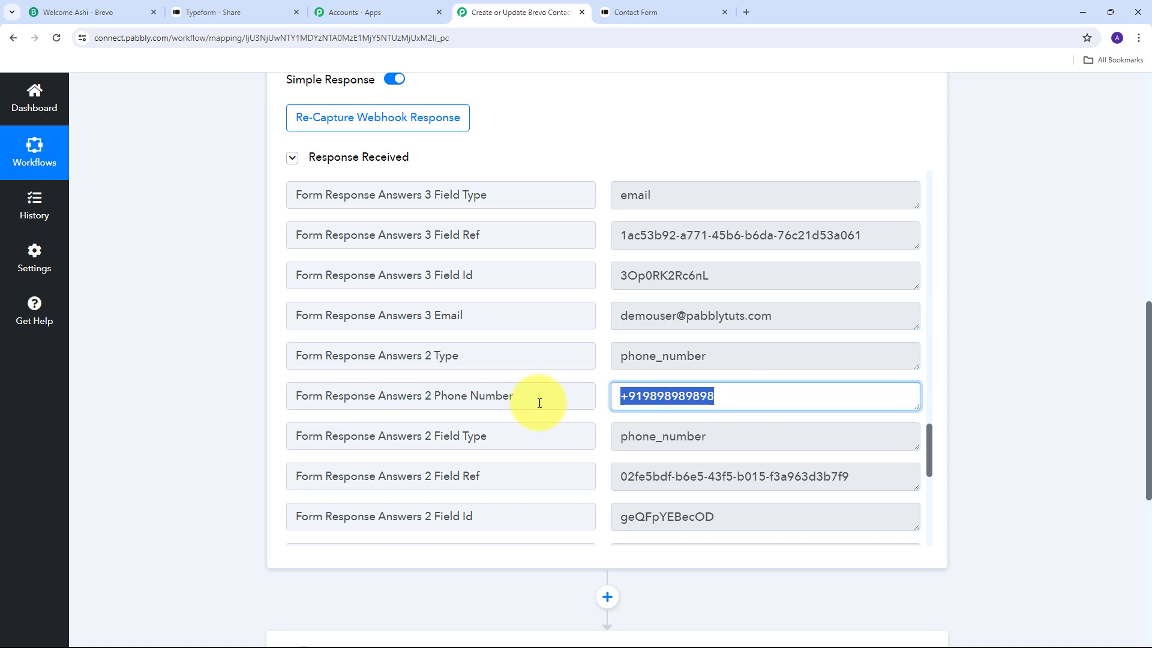
{"action": "scroll", "coordinate": [761, 360], "scroll_direction": "down", "scroll_amount": 5}
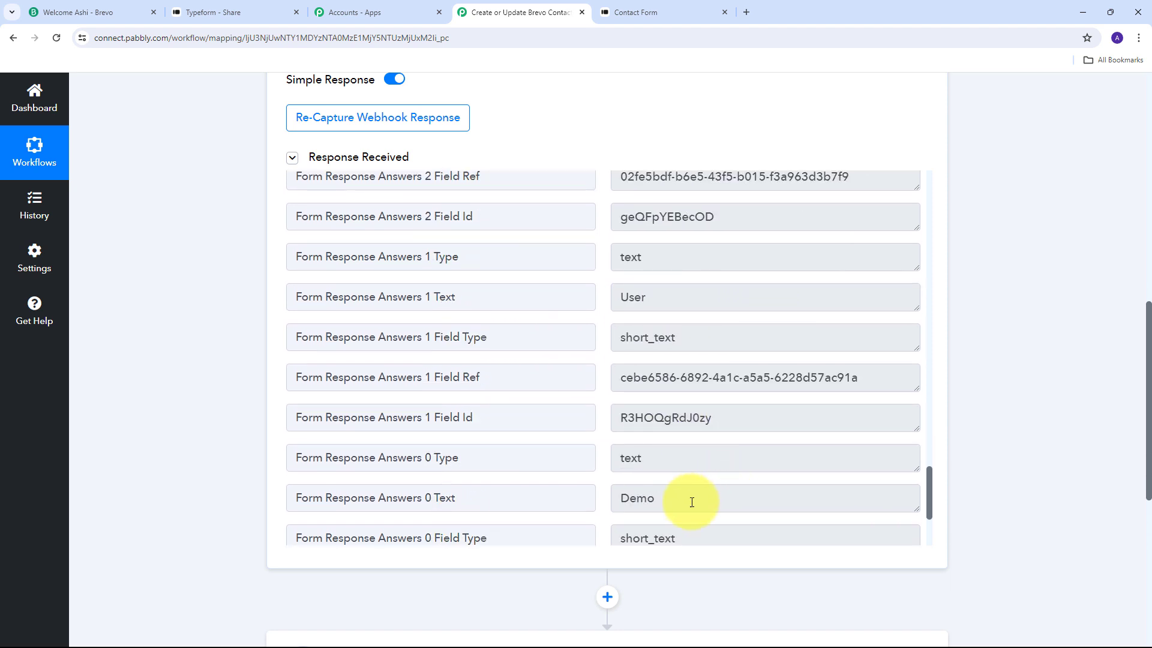
{"action": "left_click_drag", "start_coordinate": [689, 498], "coordinate": [524, 478]}
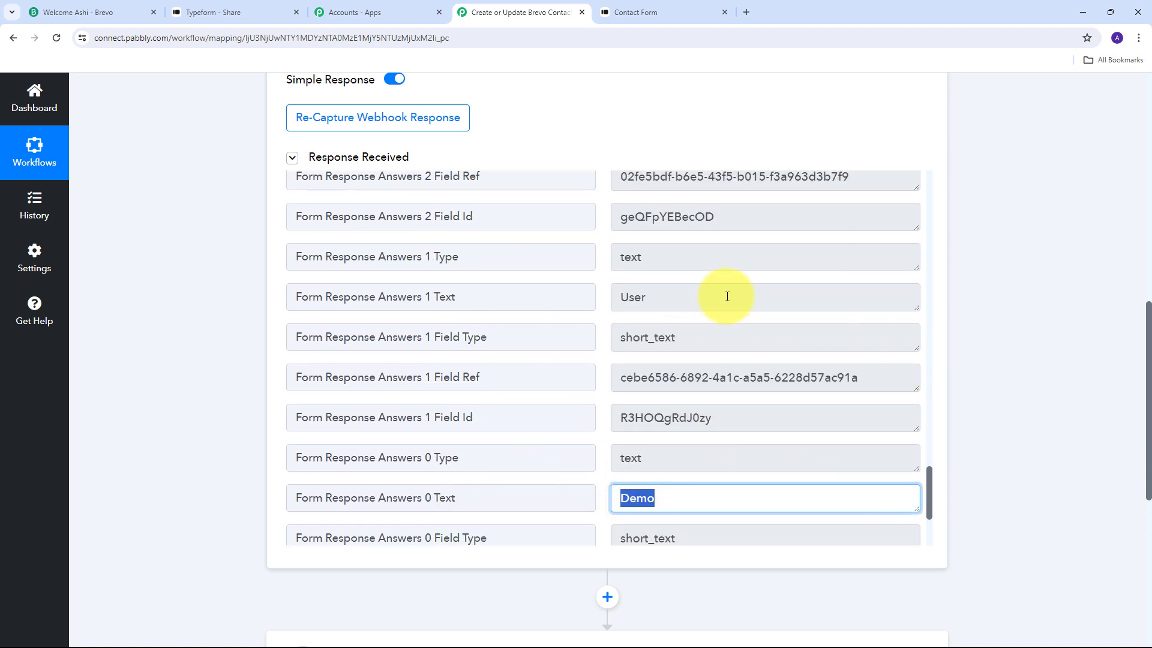
{"action": "left_click_drag", "start_coordinate": [725, 296], "coordinate": [528, 296]}
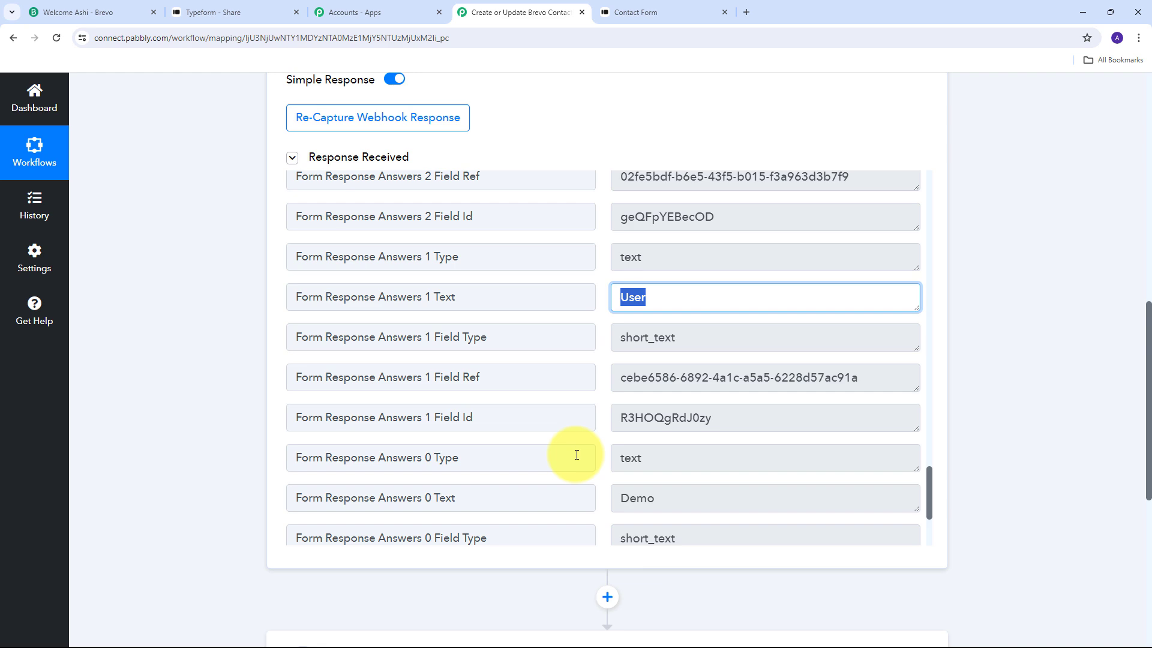
{"action": "scroll", "coordinate": [988, 292], "scroll_direction": "down", "scroll_amount": 4}
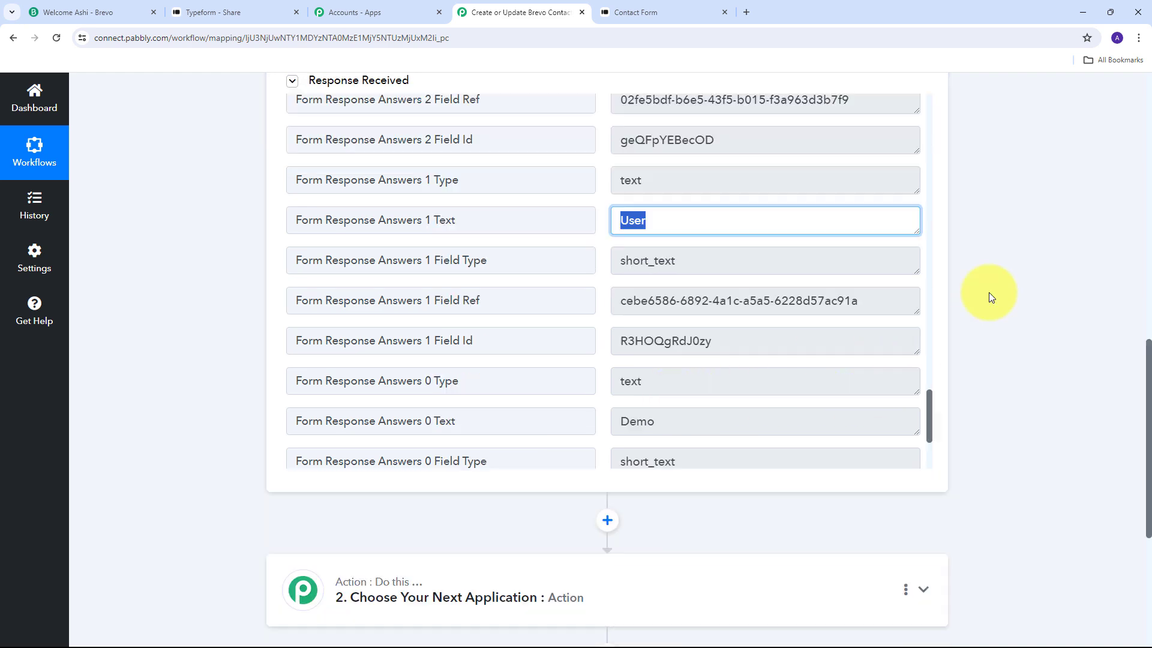
{"action": "scroll", "coordinate": [988, 292], "scroll_direction": "down", "scroll_amount": 2}
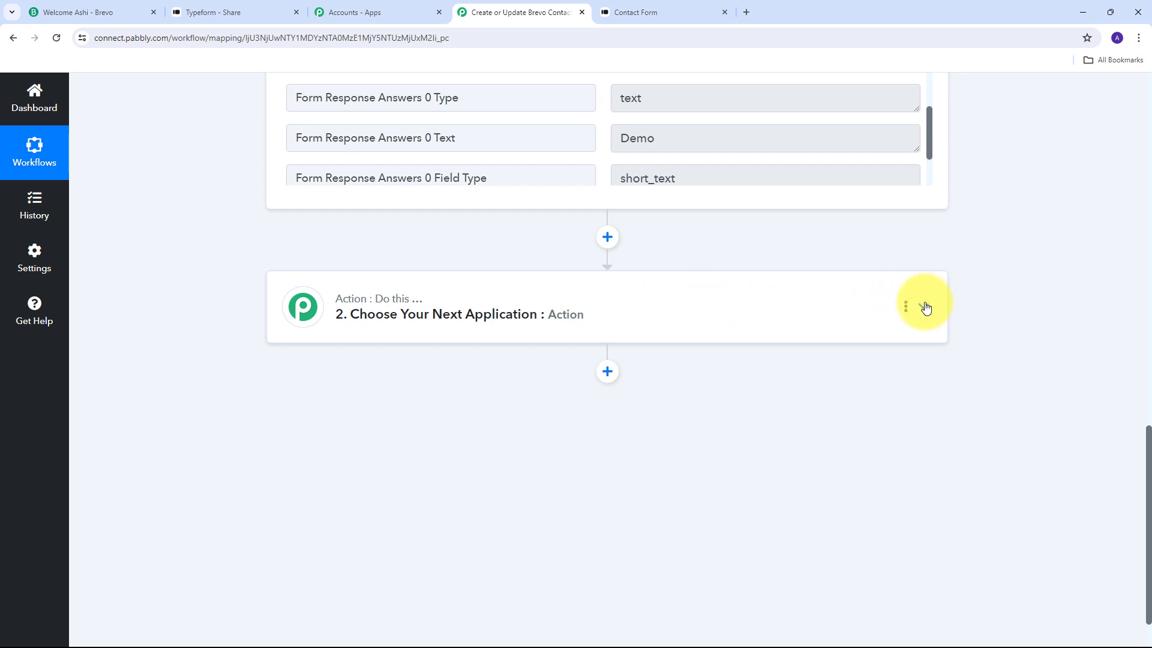
Choose Brevo as the action app with the Create or Update Contact event.
{"action": "left_click", "coordinate": [921, 304]}
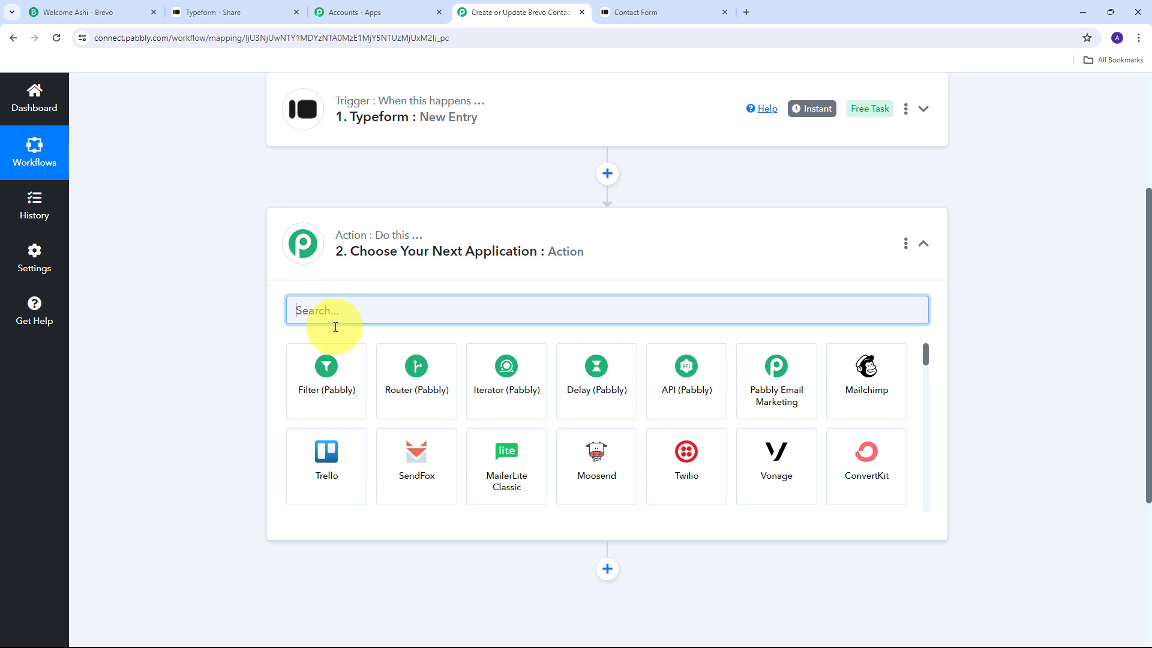
{"action": "type", "text": "Brevo"}
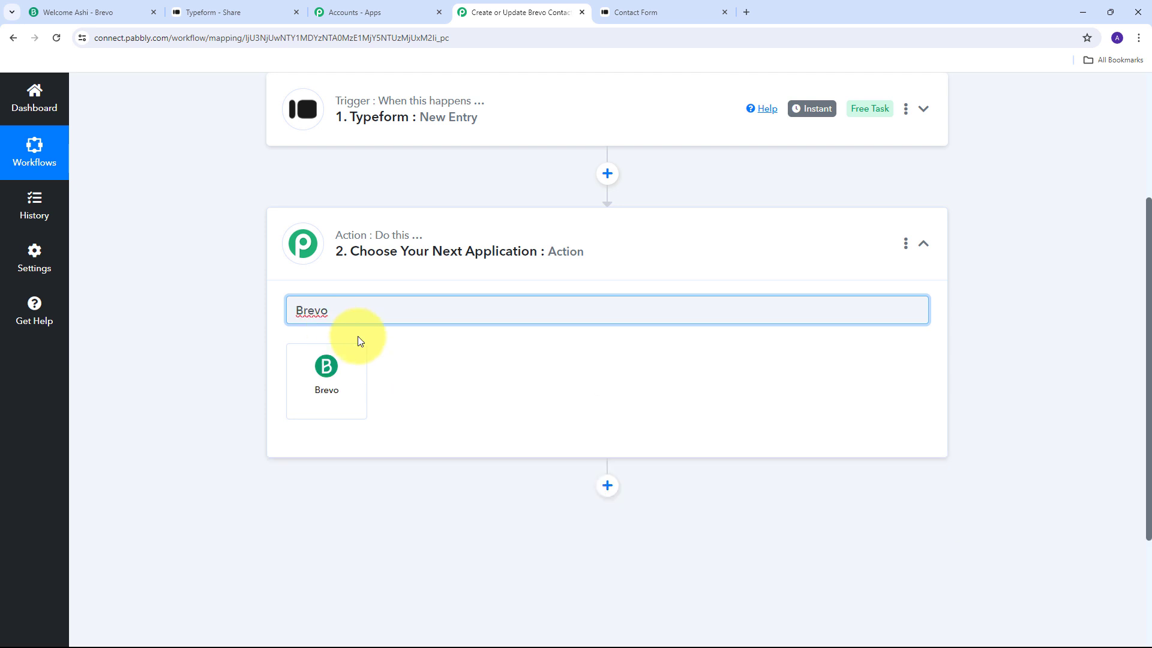
{"action": "left_click", "coordinate": [331, 372]}
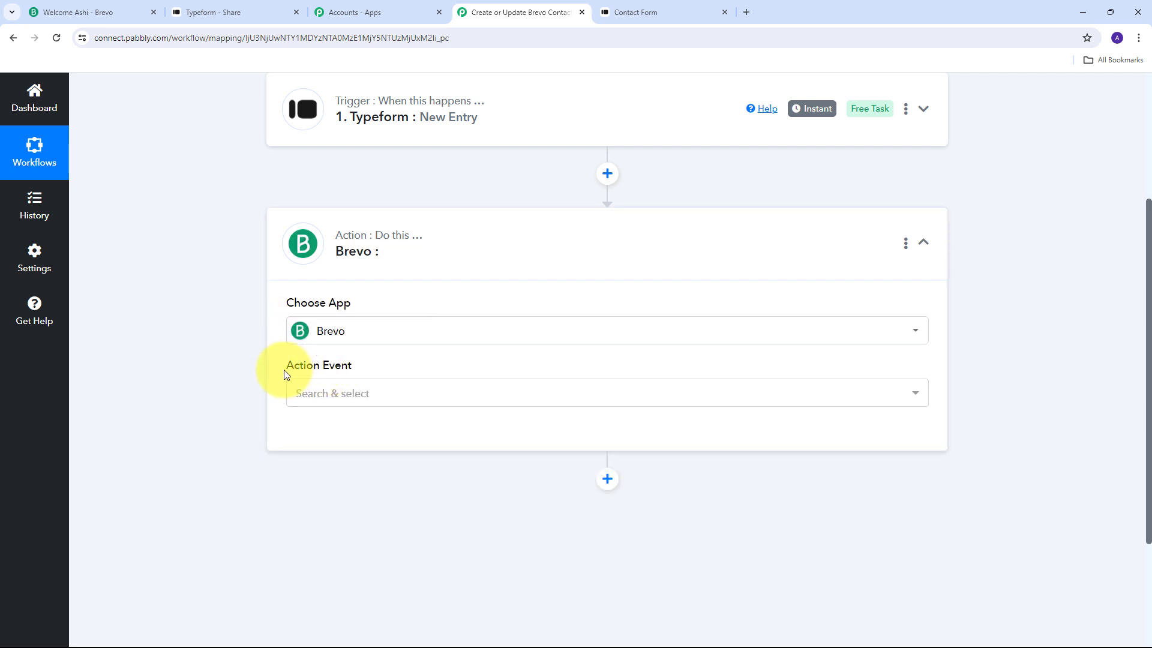
{"action": "left_click", "coordinate": [536, 402]}
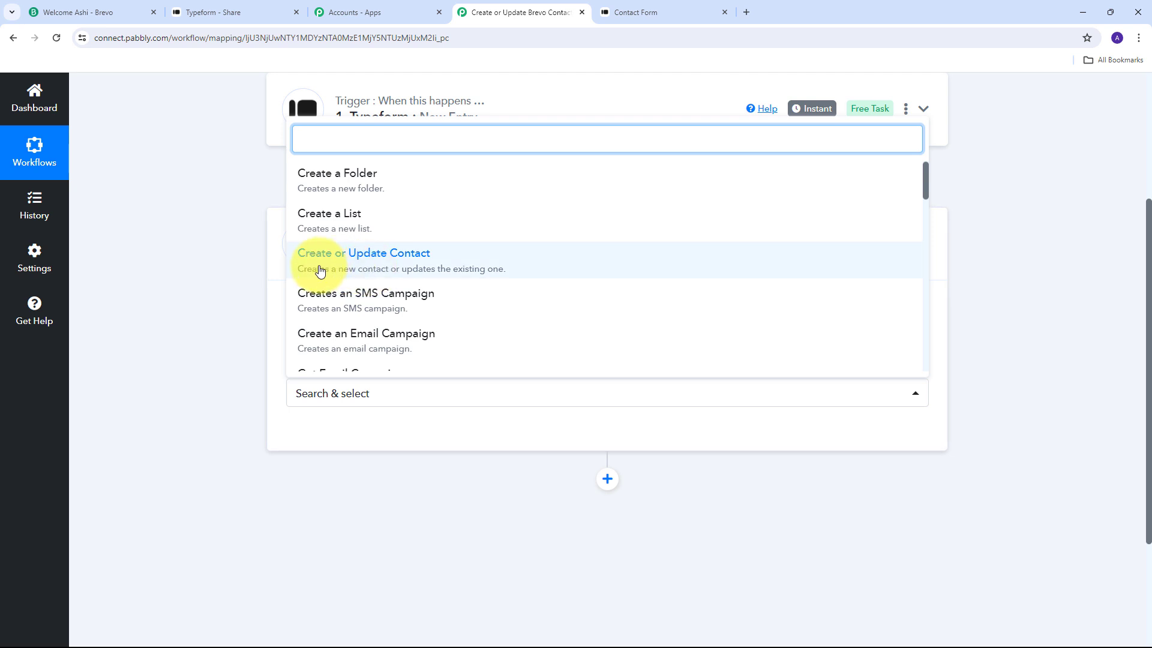
{"action": "left_click", "coordinate": [394, 270]}
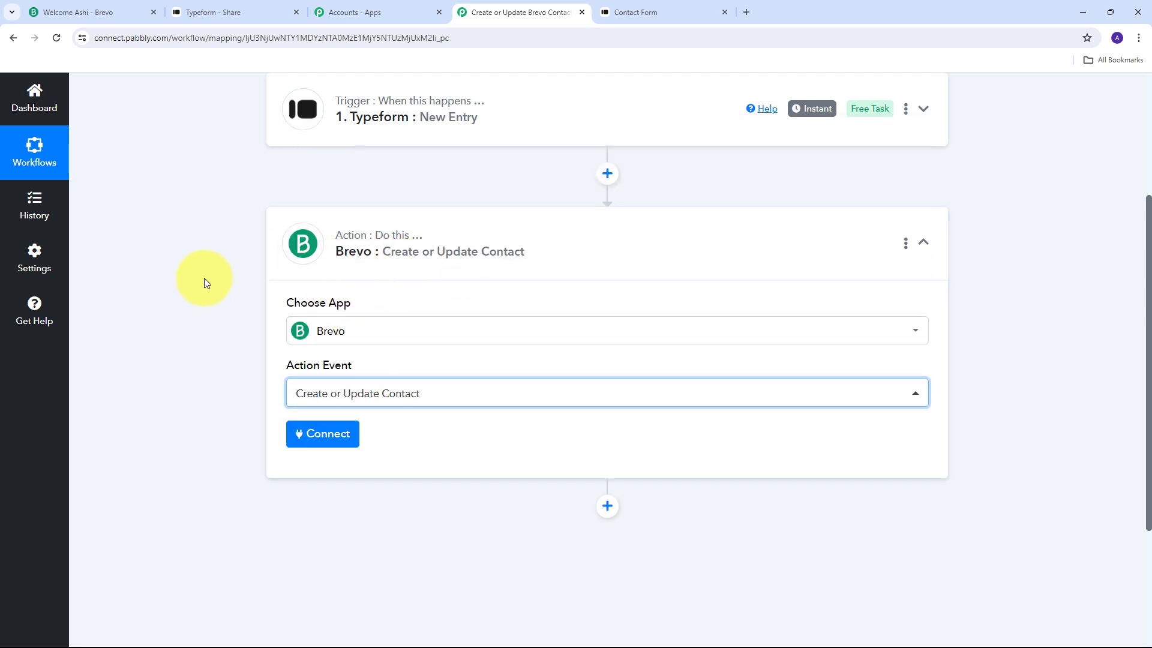
Start a new Brevo connection and bring up Brevo's SMTP & API keys page in a new tab.
{"action": "left_click", "coordinate": [330, 444]}
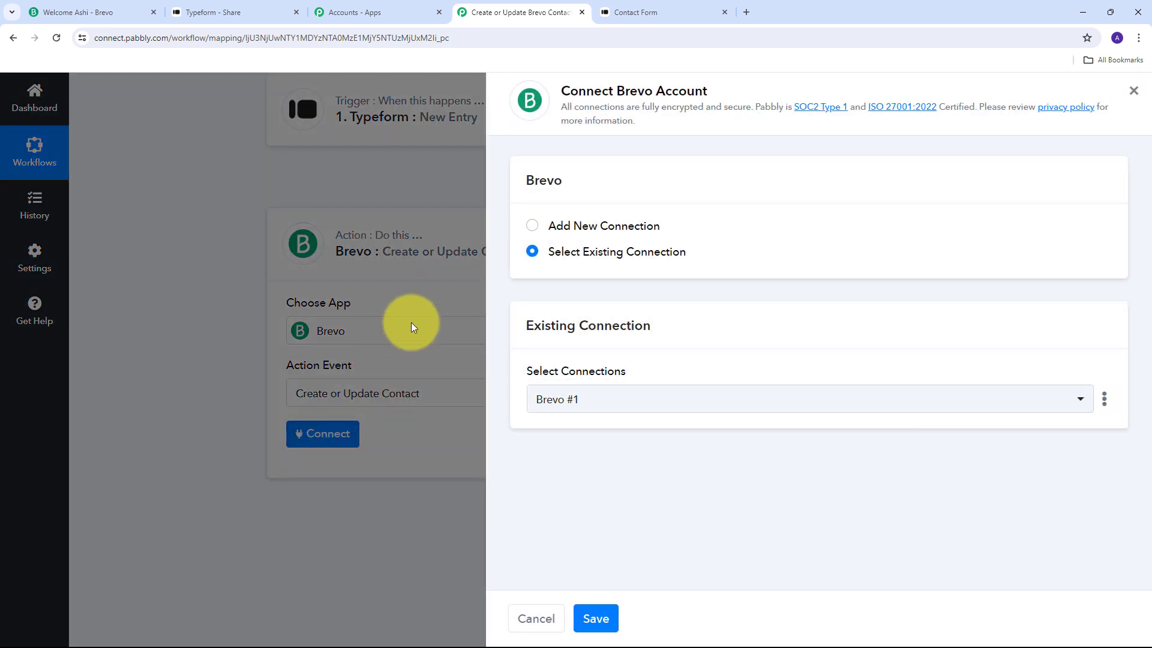
{"action": "left_click", "coordinate": [585, 226]}
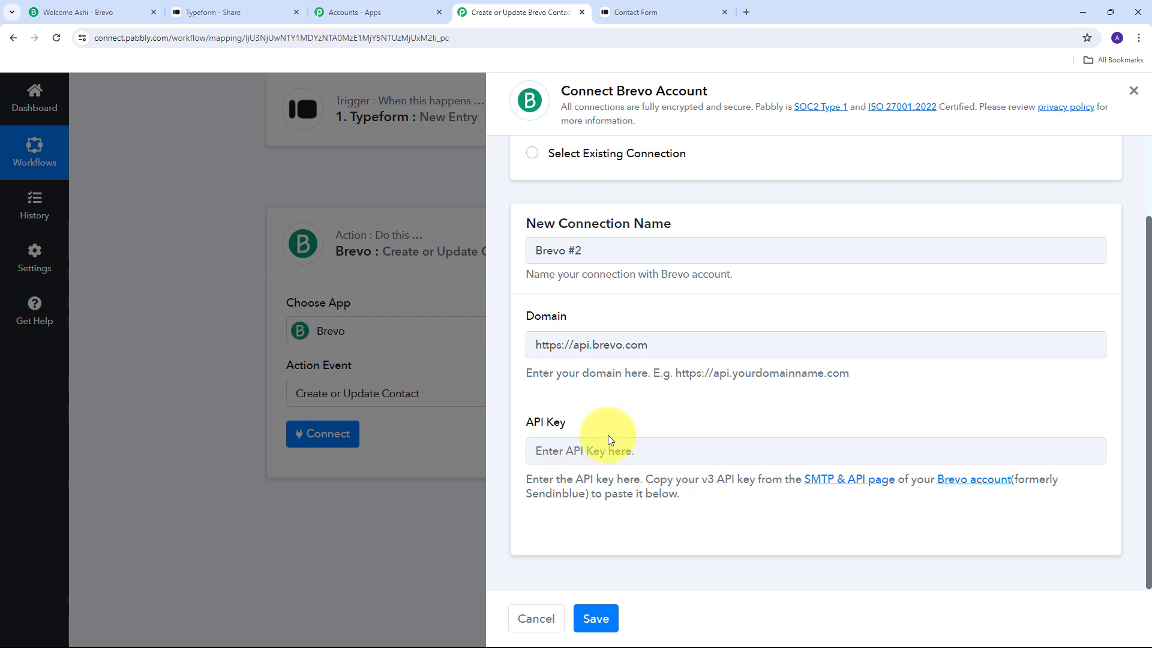
{"action": "left_click", "coordinate": [839, 485]}
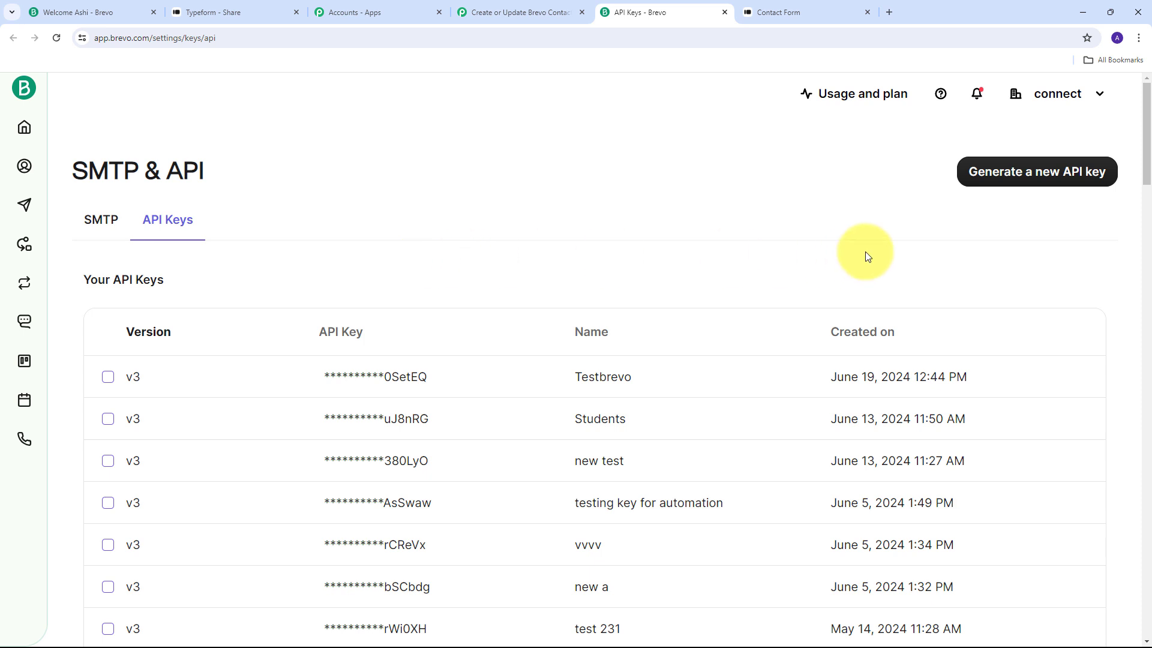
Generate and copy a Brevo API key named 'Typeform', then return to Pabbly's connection form.
{"action": "left_click", "coordinate": [1026, 180]}
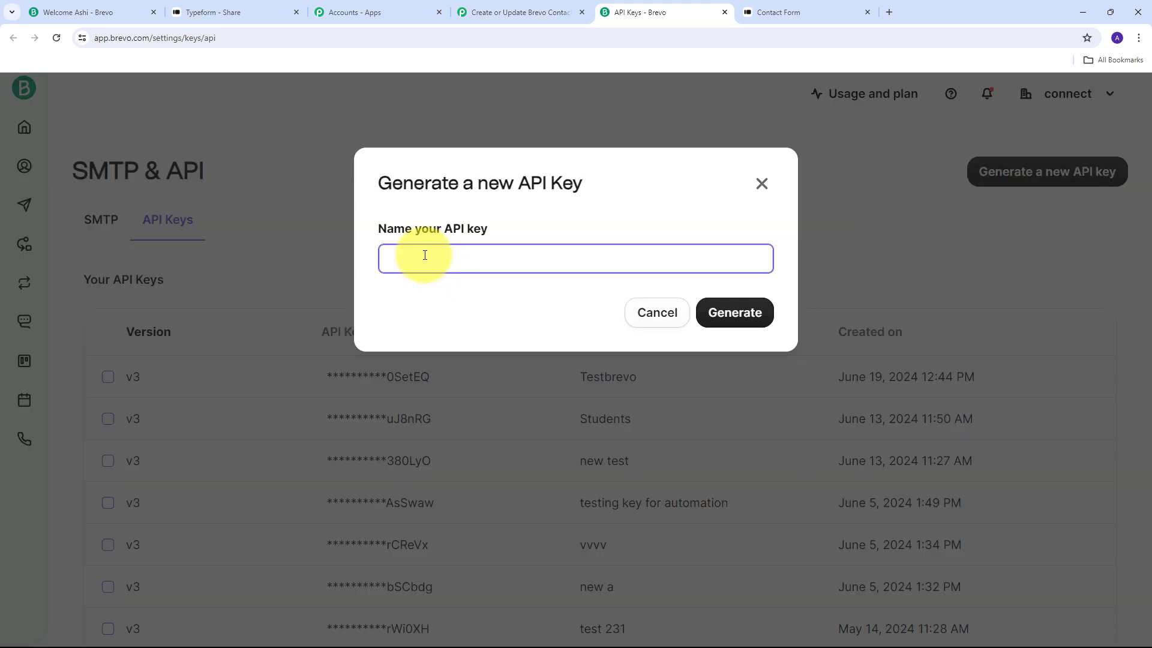
{"action": "type", "text": "Typeform"}
{"action": "left_click", "coordinate": [729, 324]}
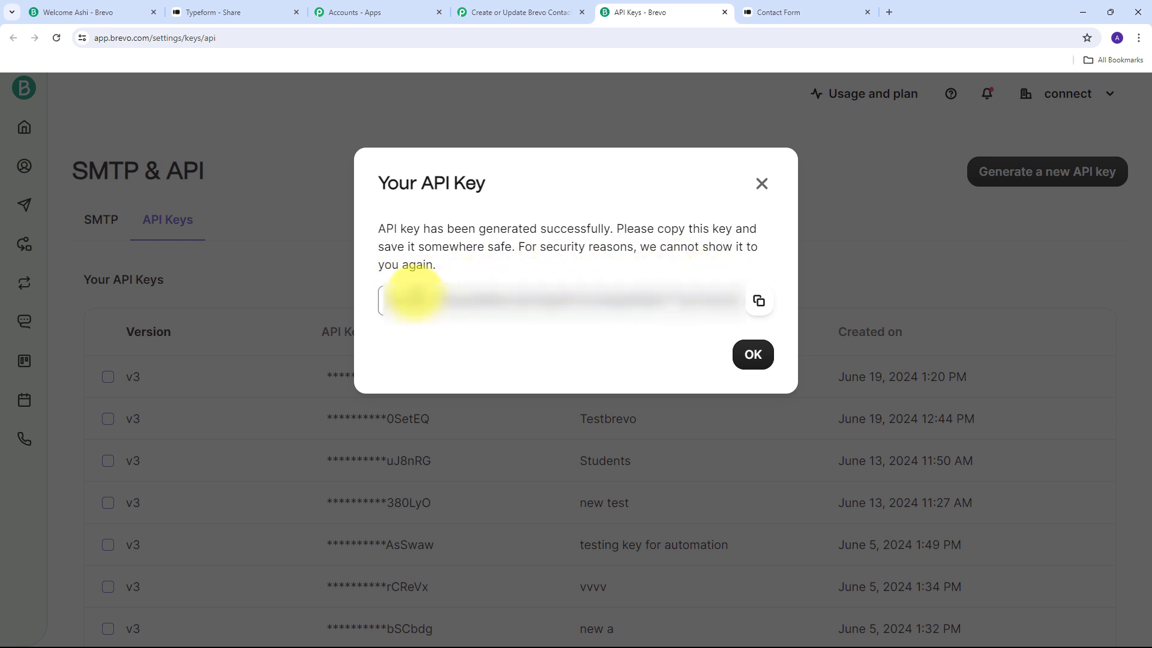
{"action": "left_click", "coordinate": [758, 302]}
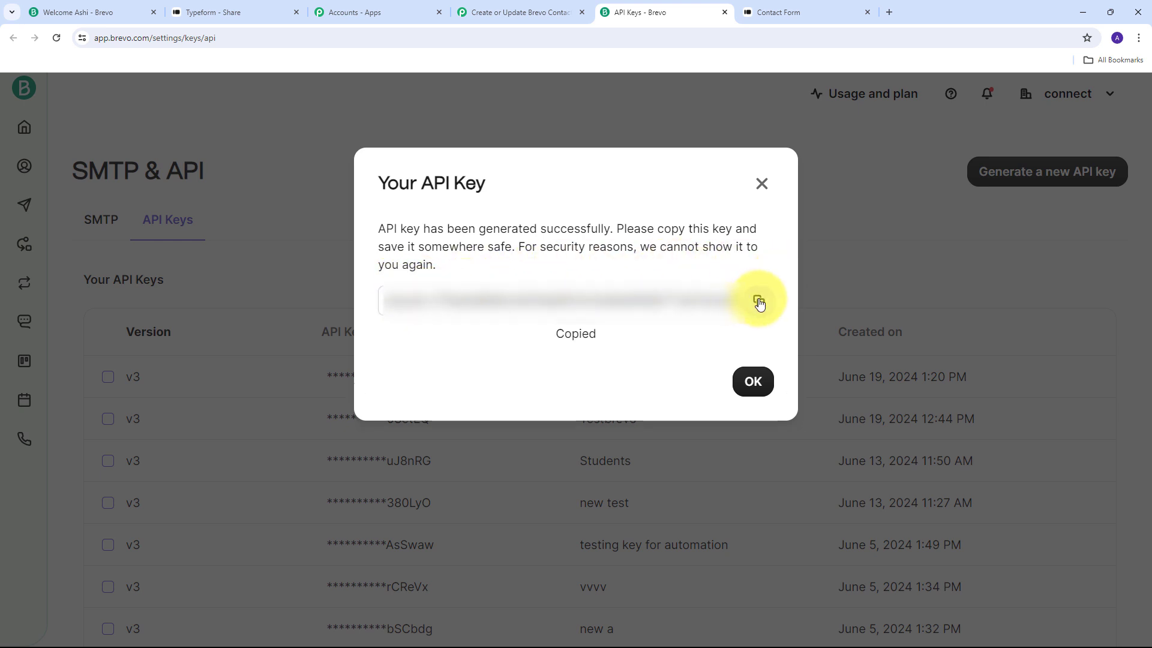
{"action": "left_click", "coordinate": [516, 12]}
{"action": "left_click", "coordinate": [573, 453]}
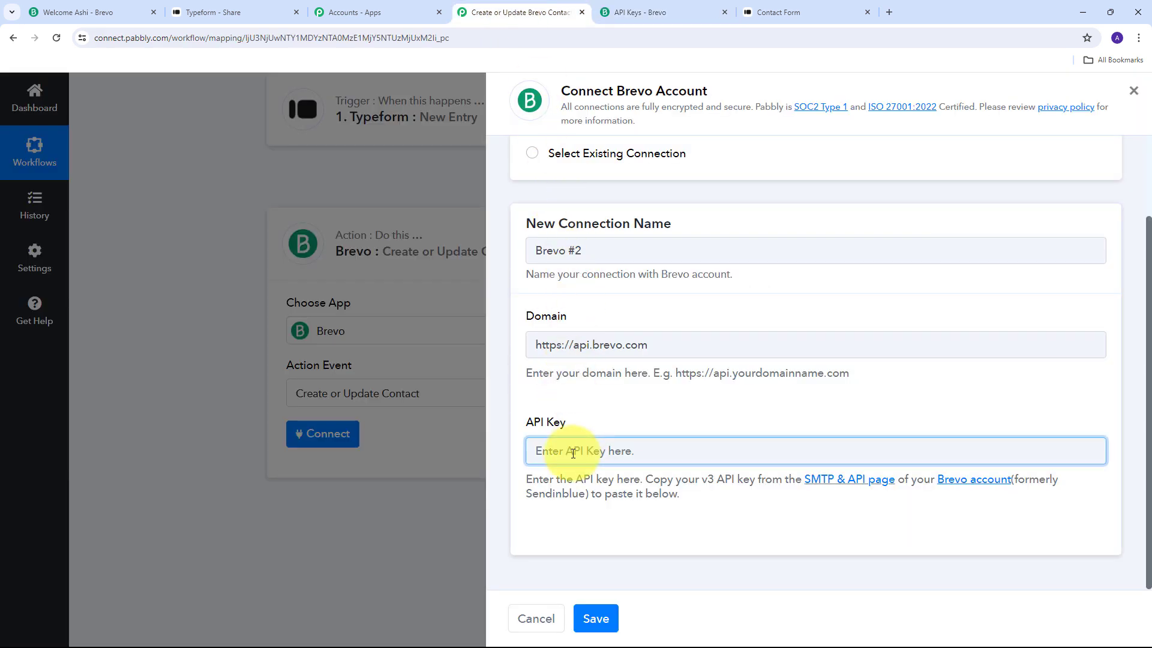
Paste the copied API key into the Brevo connection and save it to reveal the contact fields.
{"action": "key", "text": "ctrl+v"}
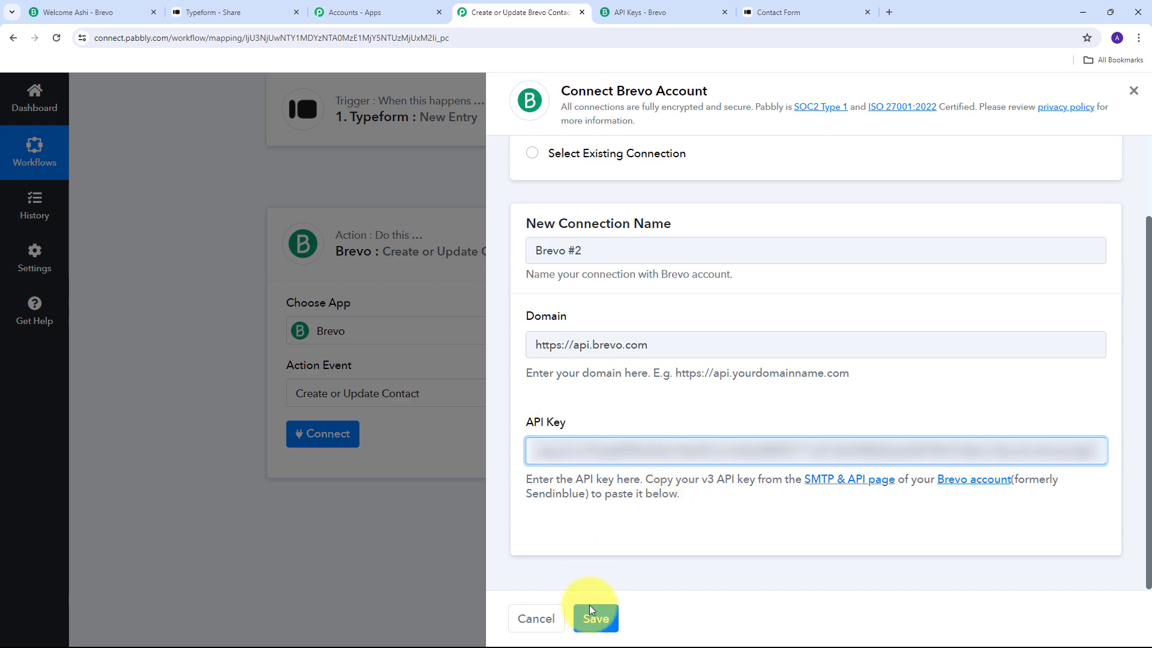
{"action": "left_click", "coordinate": [596, 621]}
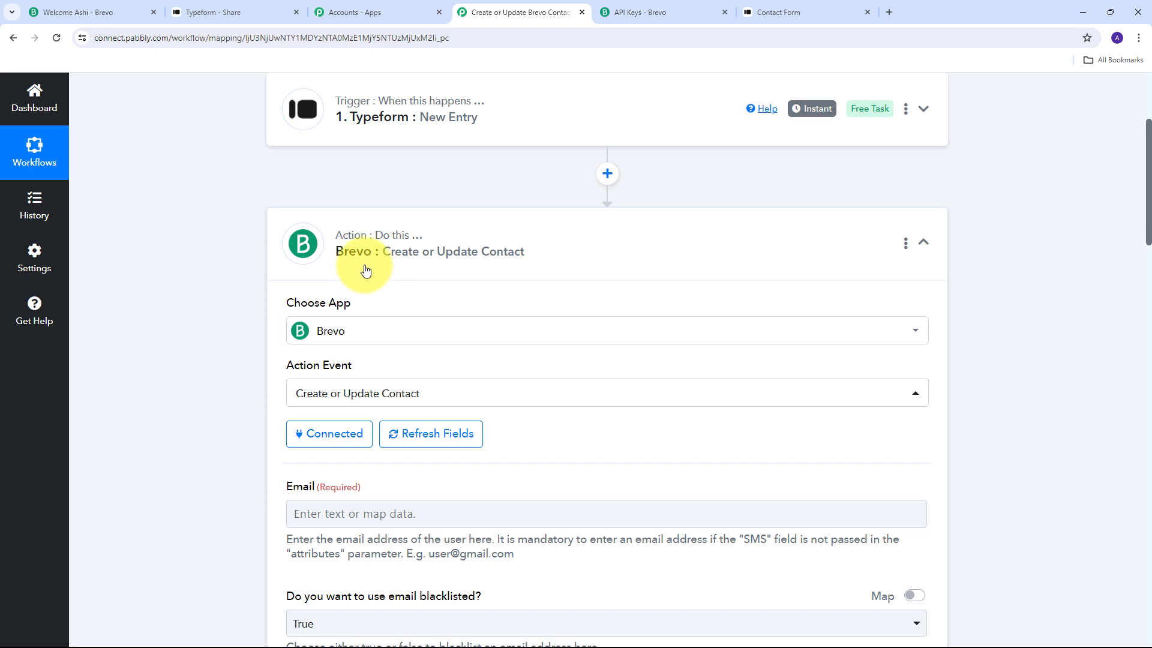
{"action": "scroll", "coordinate": [478, 238], "scroll_direction": "down", "scroll_amount": 5}
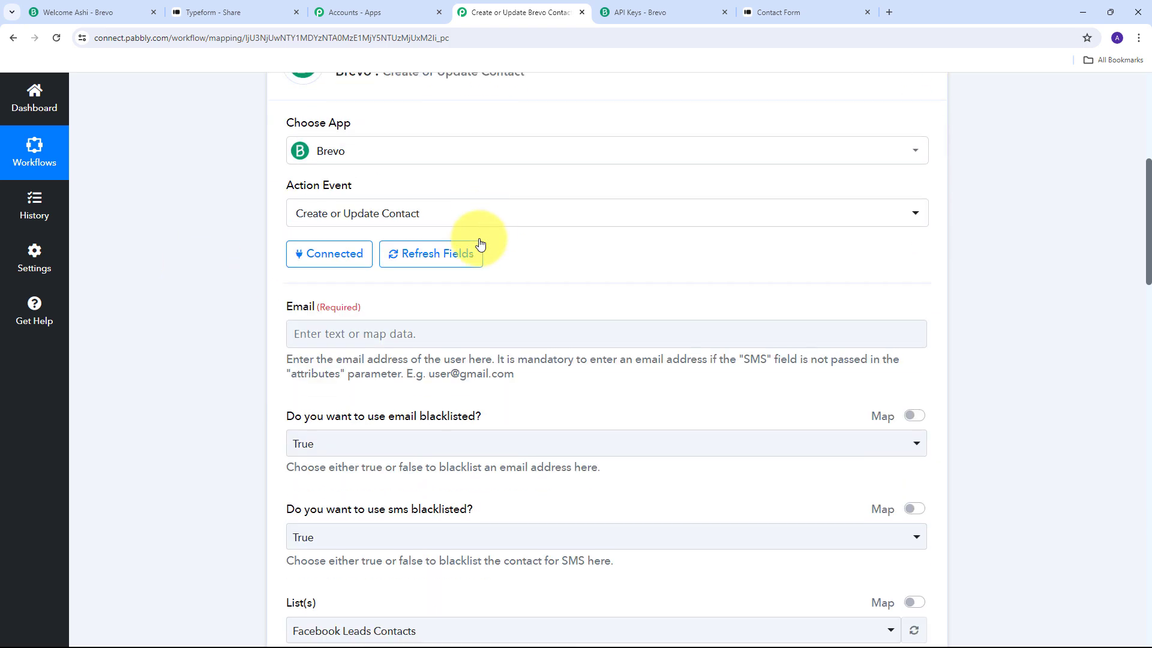
{"action": "scroll", "coordinate": [477, 238], "scroll_direction": "up", "scroll_amount": 2}
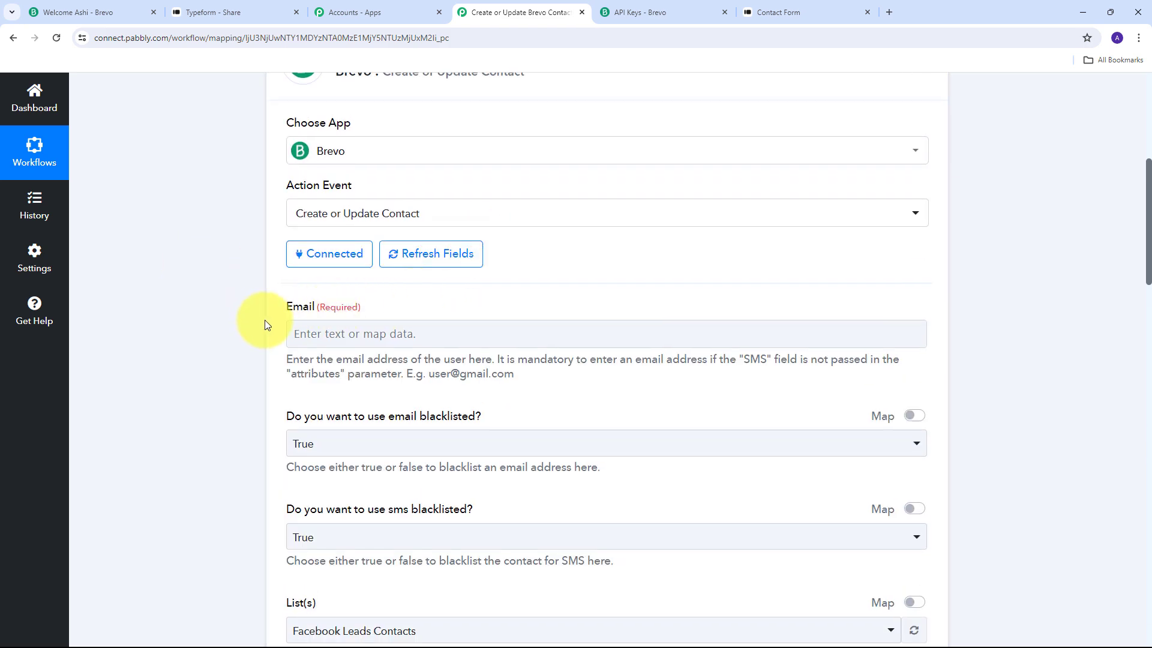
{"action": "left_click", "coordinate": [325, 327]}
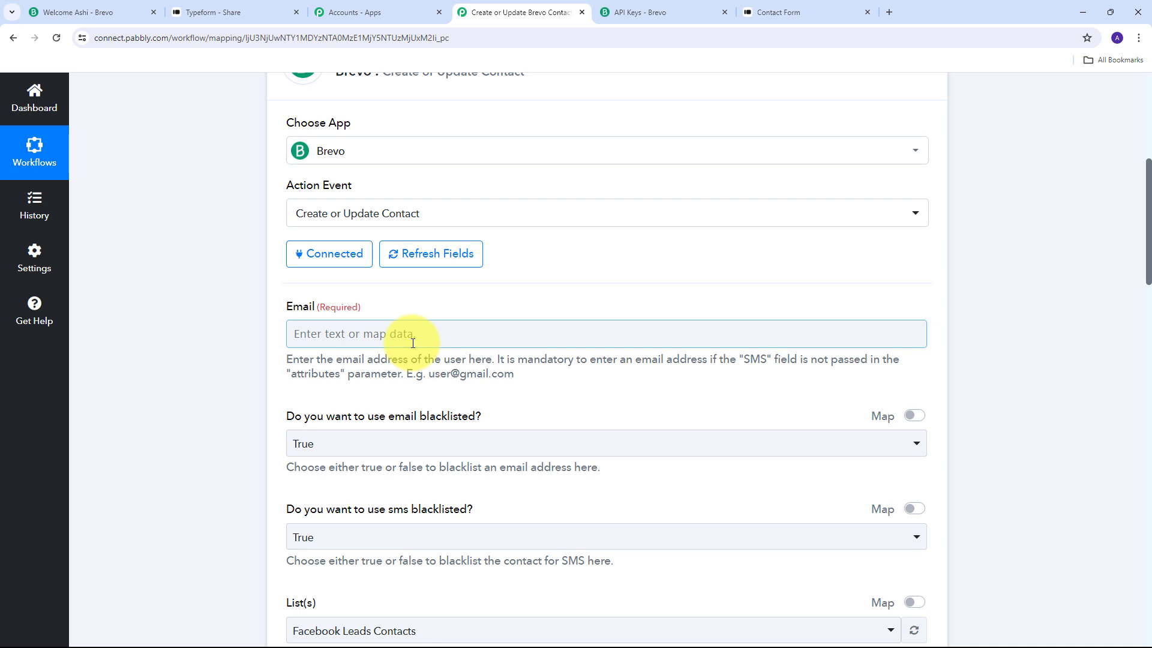
Map Brevo's Email field to the Typeform 'Form Response Answers 3 Email' value.
{"action": "left_click", "coordinate": [341, 335]}
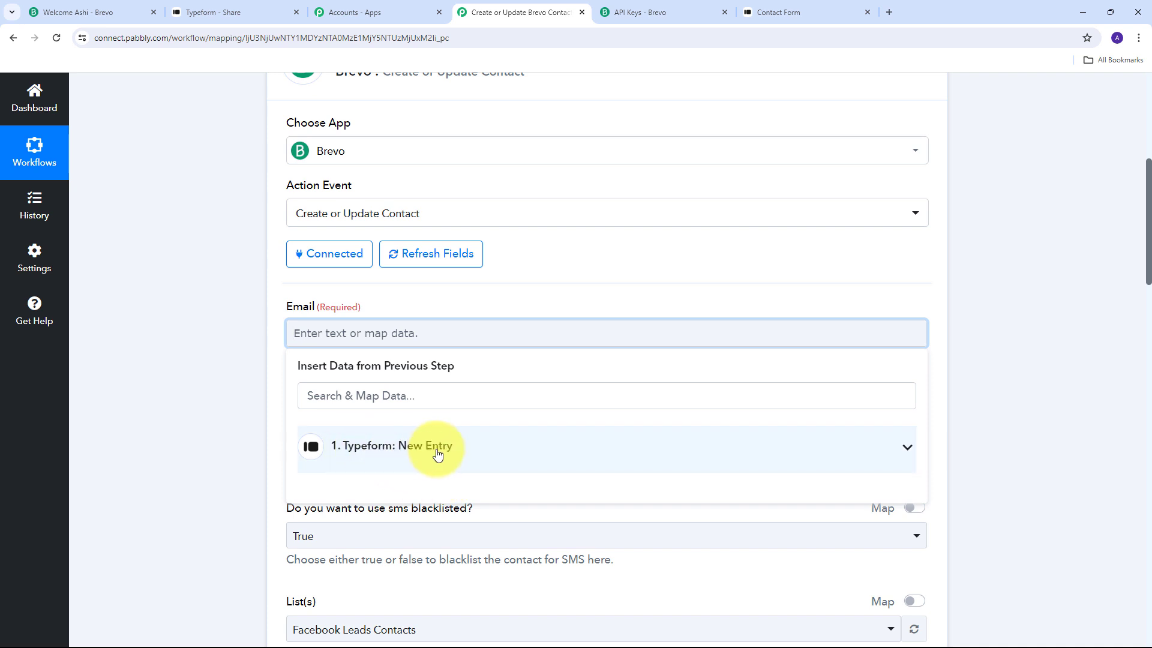
{"action": "left_click", "coordinate": [436, 454]}
{"action": "scroll", "coordinate": [412, 450], "scroll_direction": "down", "scroll_amount": 10}
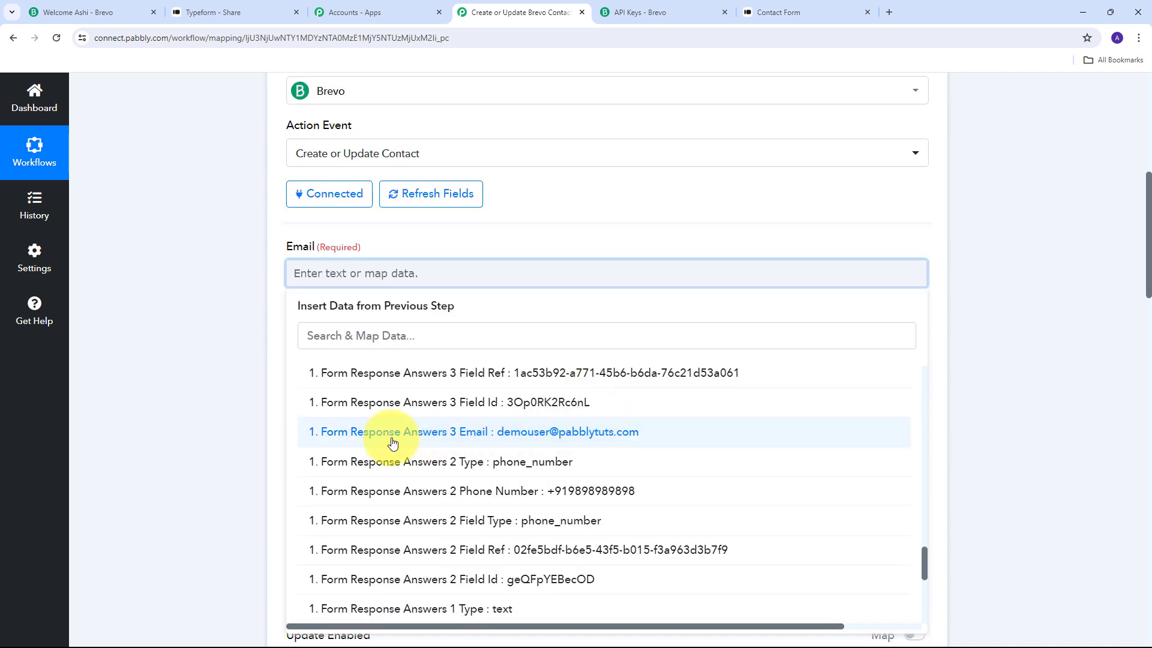
{"action": "left_click", "coordinate": [557, 438]}
{"action": "left_click", "coordinate": [172, 296]}
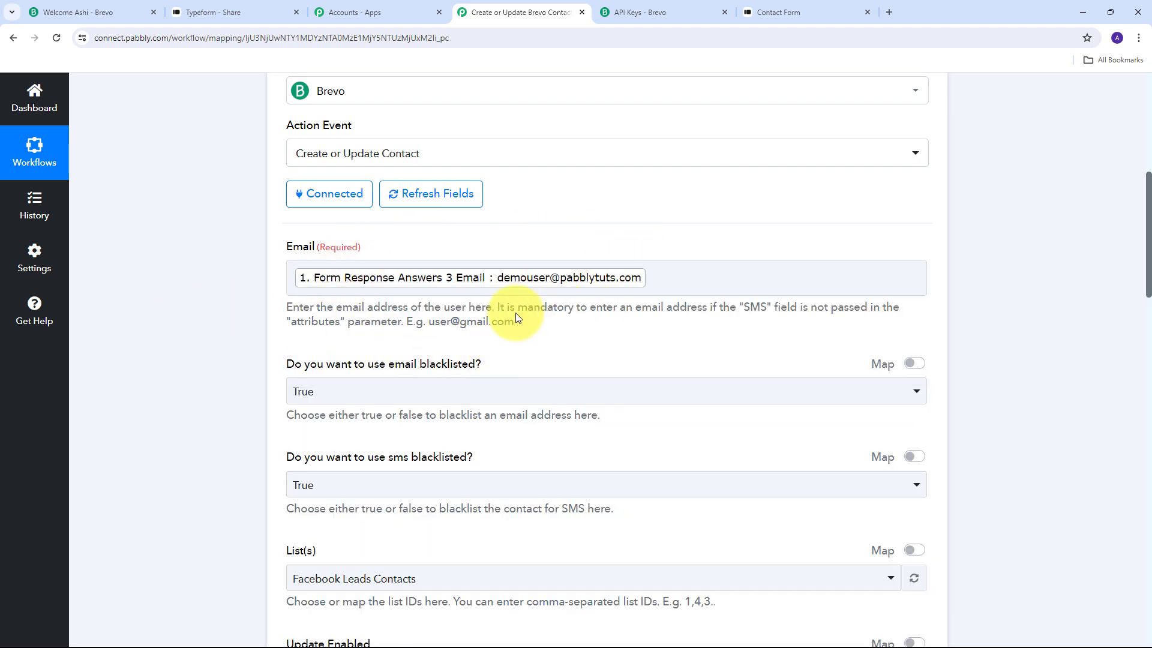
{"action": "scroll", "coordinate": [281, 340], "scroll_direction": "up", "scroll_amount": 1}
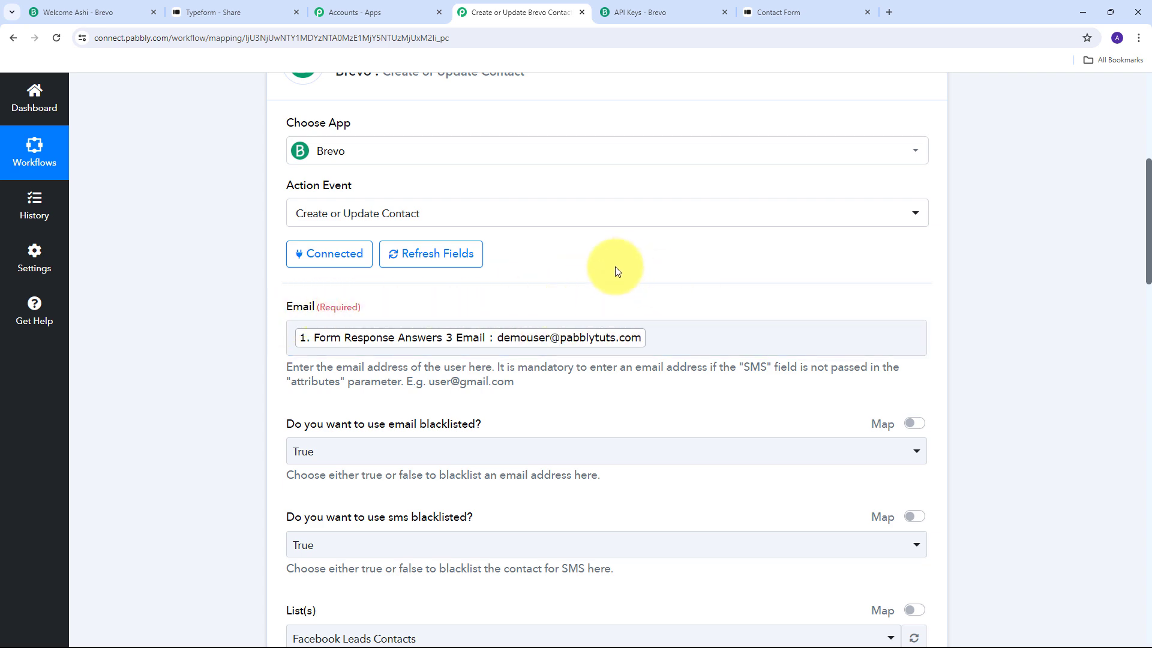
{"action": "scroll", "coordinate": [615, 266], "scroll_direction": "down", "scroll_amount": 7}
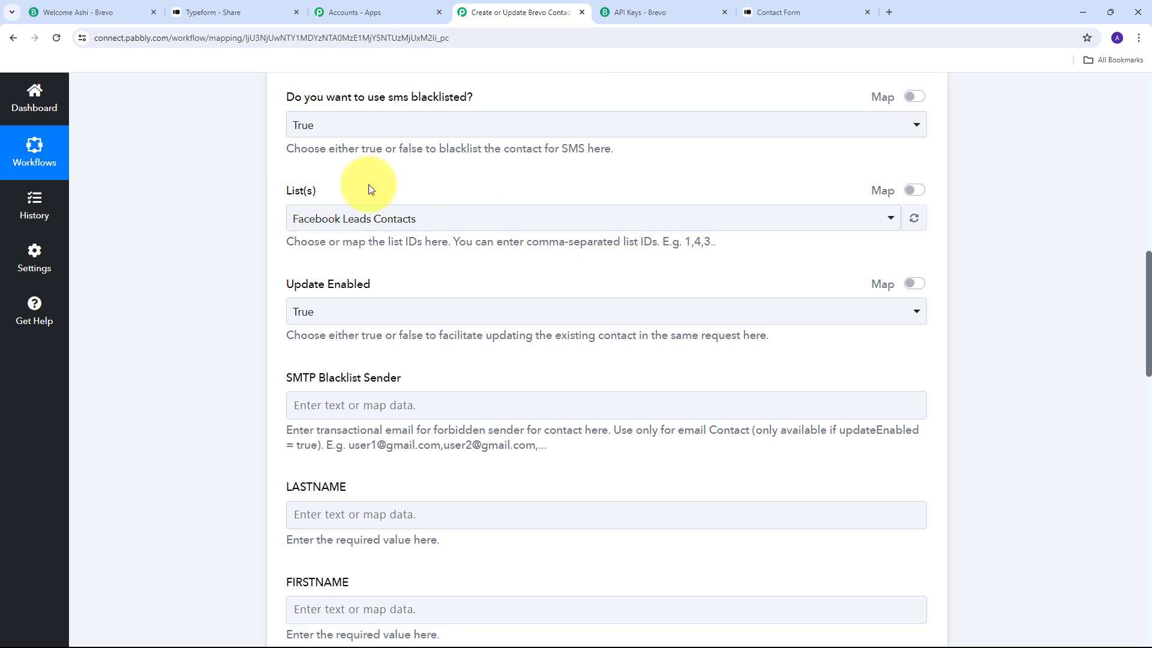
Choose Typeform Leads as the Brevo contact list.
{"action": "left_click", "coordinate": [721, 219]}
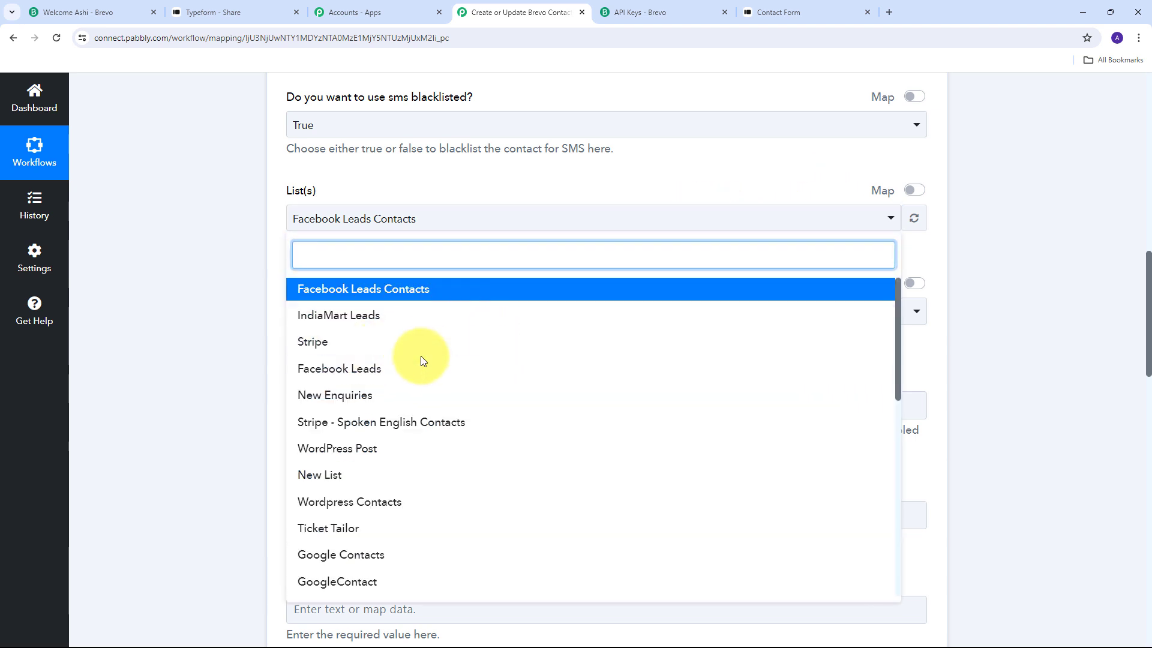
{"action": "scroll", "coordinate": [425, 348], "scroll_direction": "down", "scroll_amount": 5}
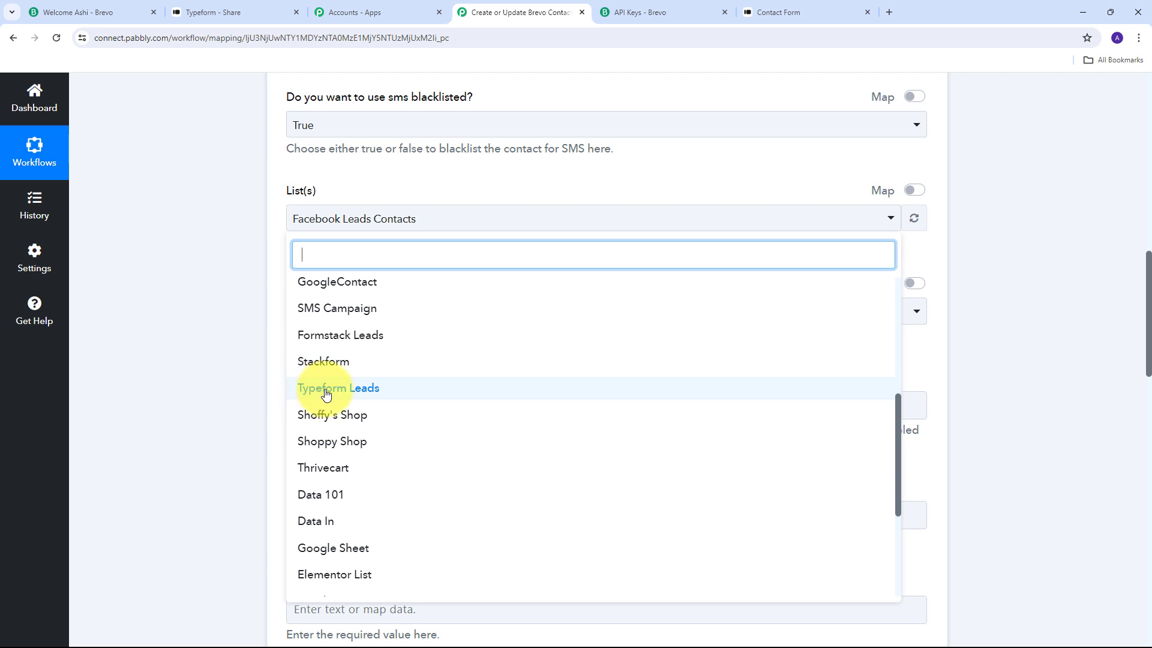
{"action": "left_click", "coordinate": [361, 393]}
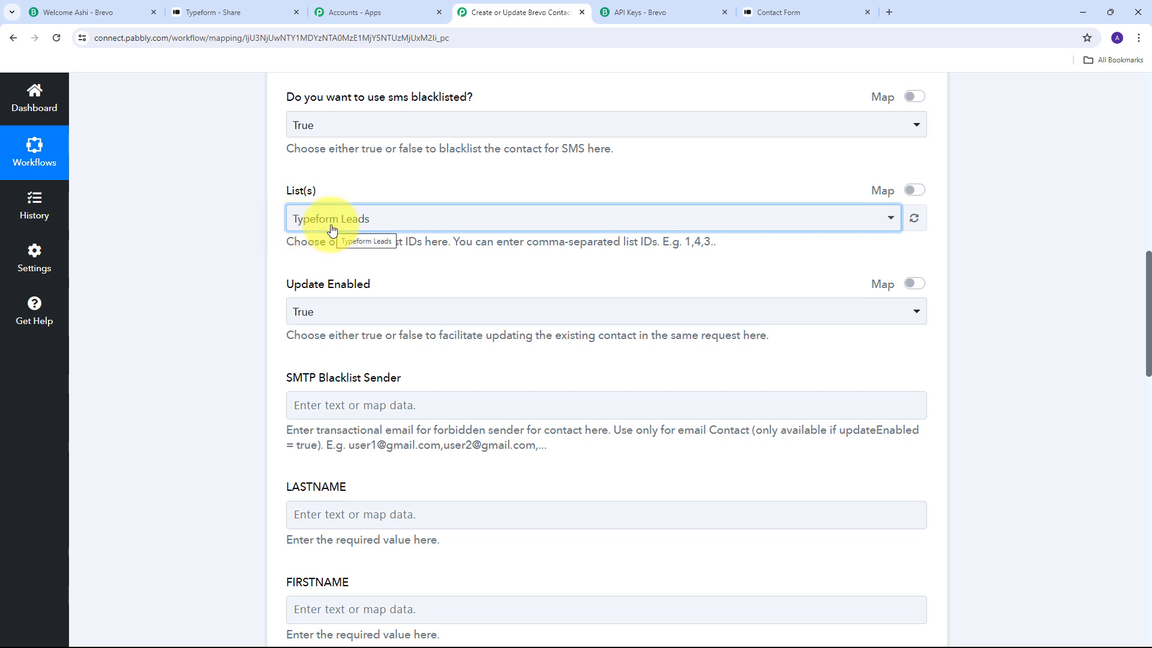
{"action": "double_click", "coordinate": [474, 252]}
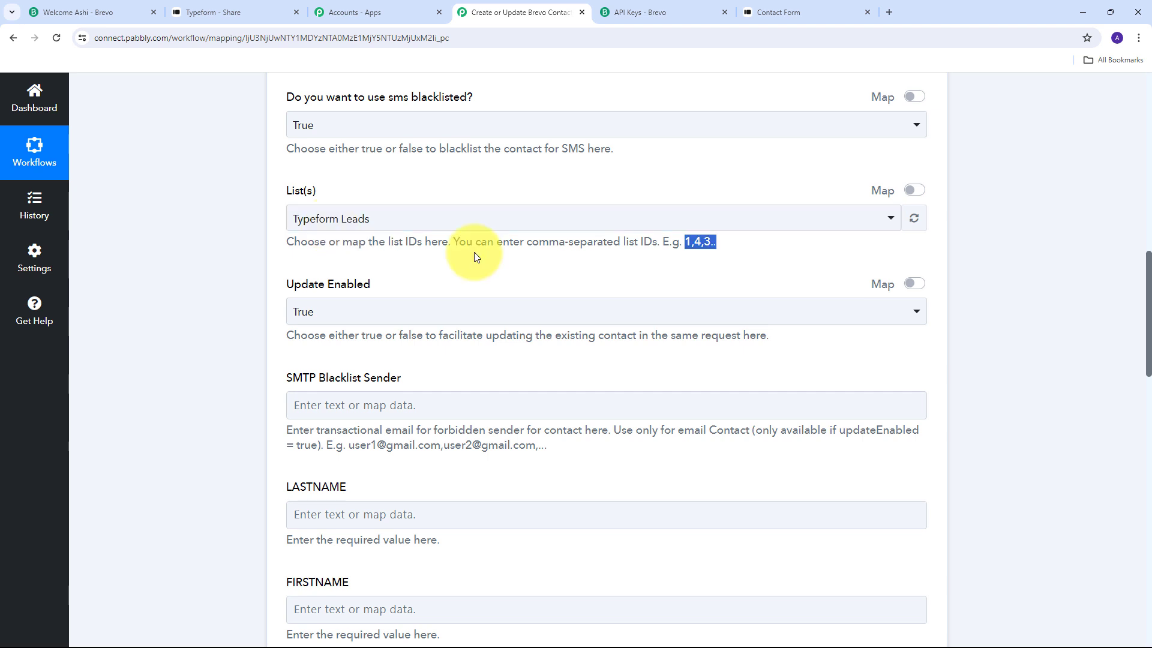
{"action": "scroll", "coordinate": [474, 252], "scroll_direction": "down", "scroll_amount": 4}
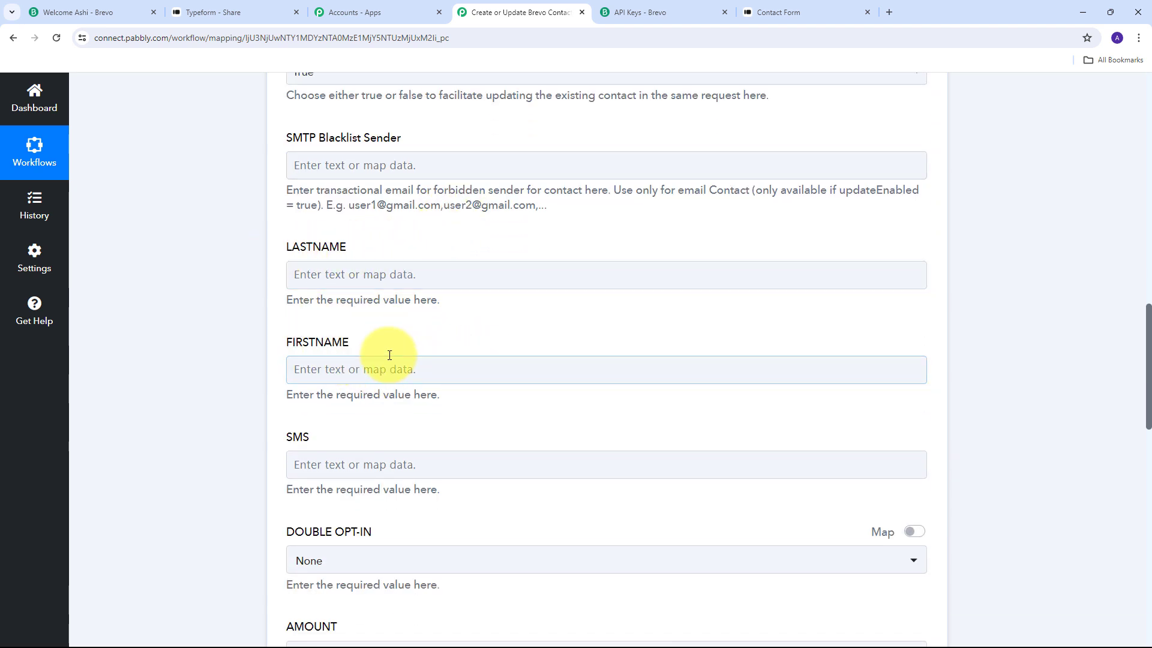
Map LASTNAME to the Typeform 'Form Response Answers 1 Text' value.
{"action": "left_click", "coordinate": [336, 274]}
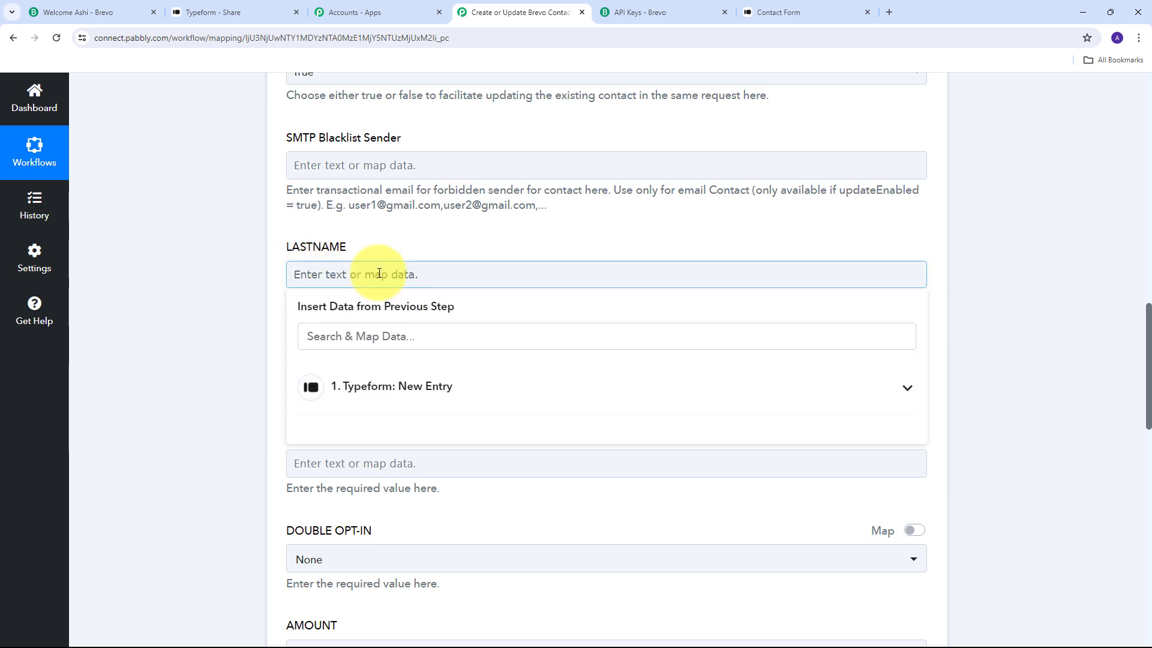
{"action": "left_click", "coordinate": [453, 390]}
{"action": "scroll", "coordinate": [519, 480], "scroll_direction": "down", "scroll_amount": 10}
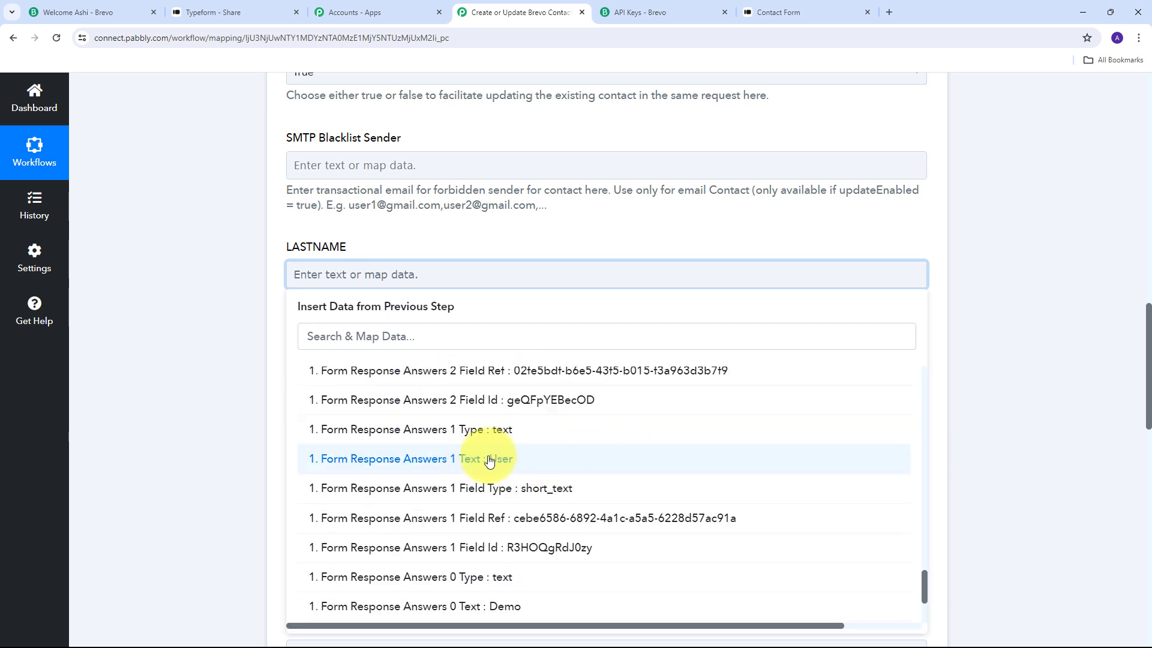
{"action": "left_click", "coordinate": [489, 460]}
{"action": "scroll", "coordinate": [360, 327], "scroll_direction": "down", "scroll_amount": 1}
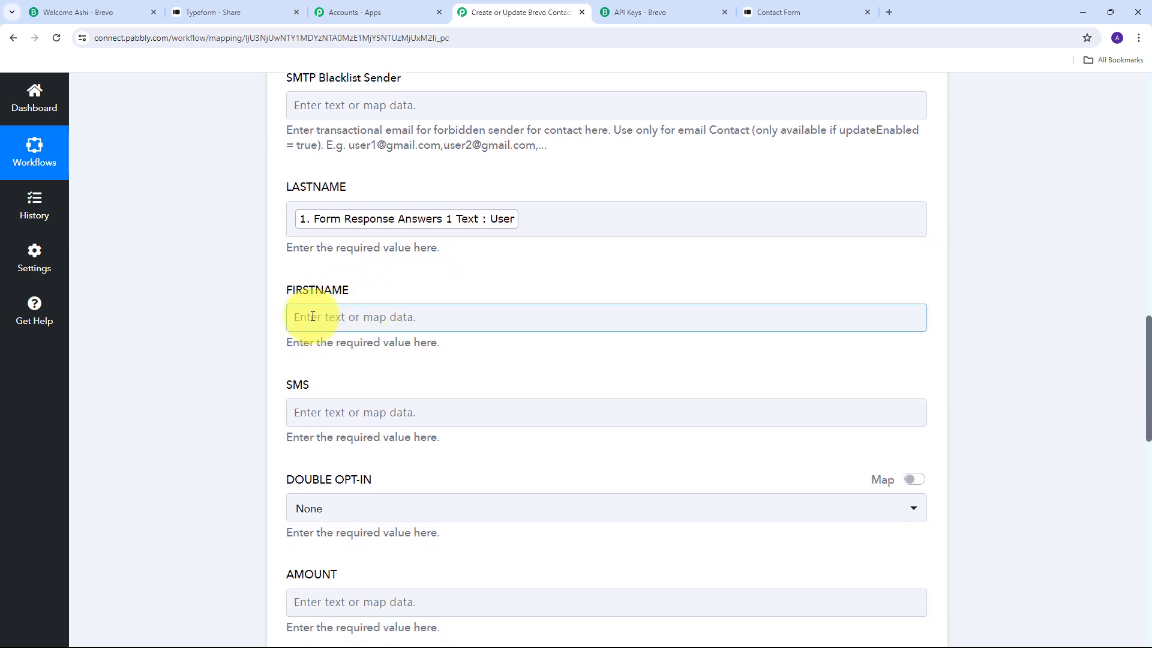
Map FIRSTNAME to the Typeform 'Form Response Answers 0 Text' value.
{"action": "left_click", "coordinate": [430, 318]}
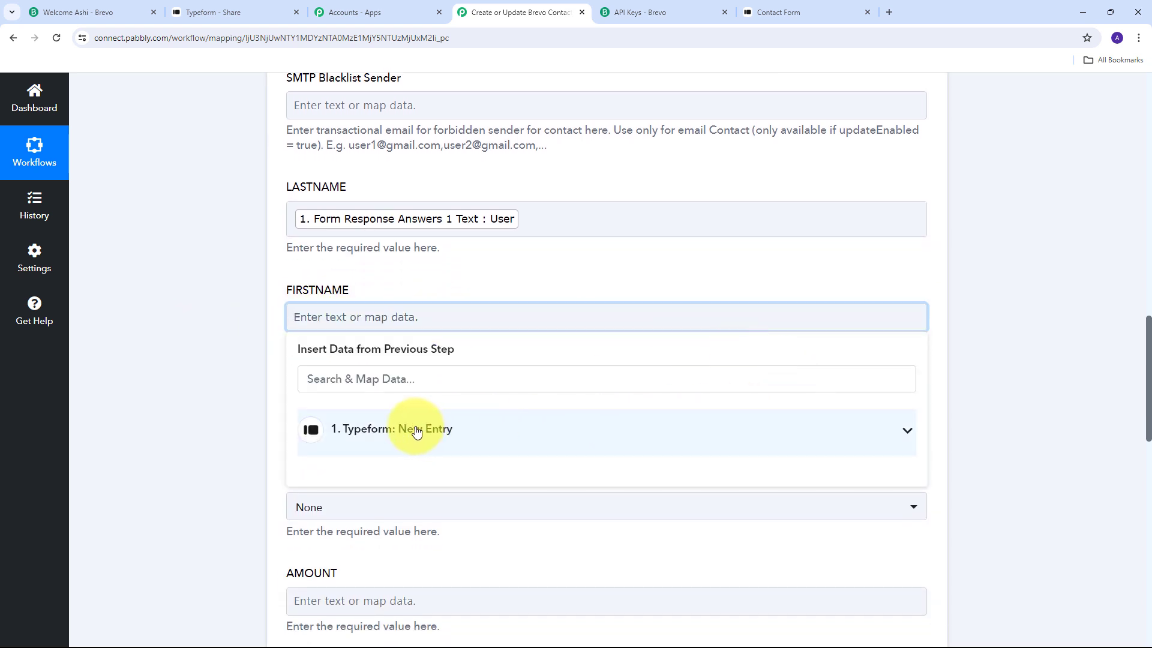
{"action": "left_click", "coordinate": [596, 441]}
{"action": "scroll", "coordinate": [618, 461], "scroll_direction": "down", "scroll_amount": 7}
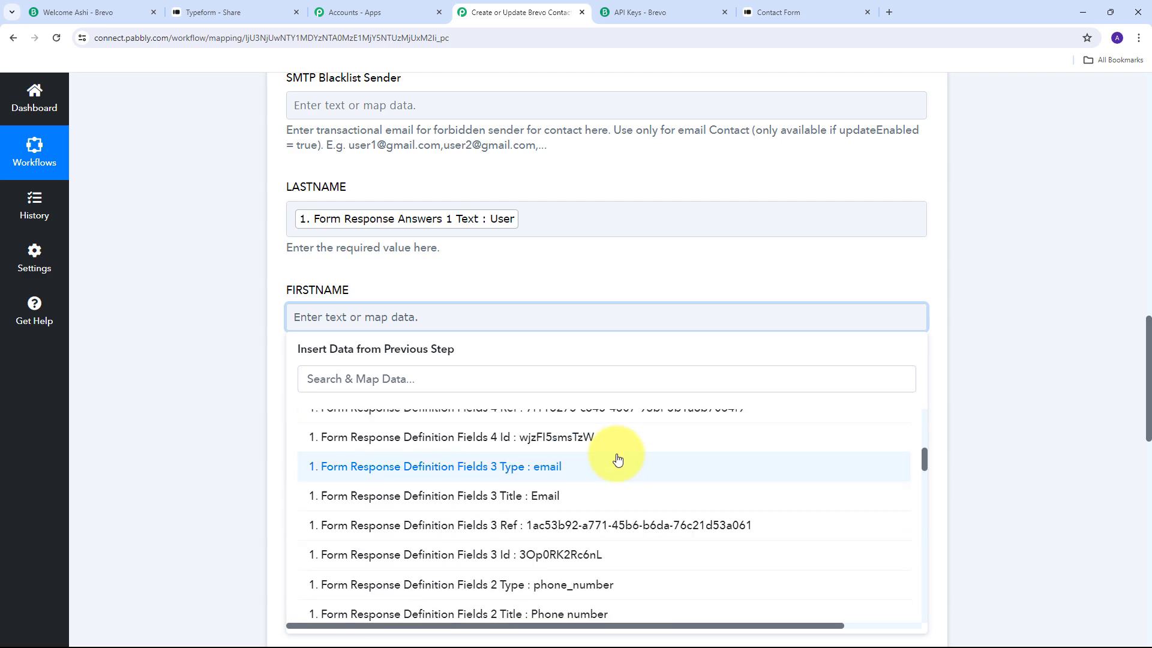
{"action": "scroll", "coordinate": [618, 460], "scroll_direction": "down", "scroll_amount": 15}
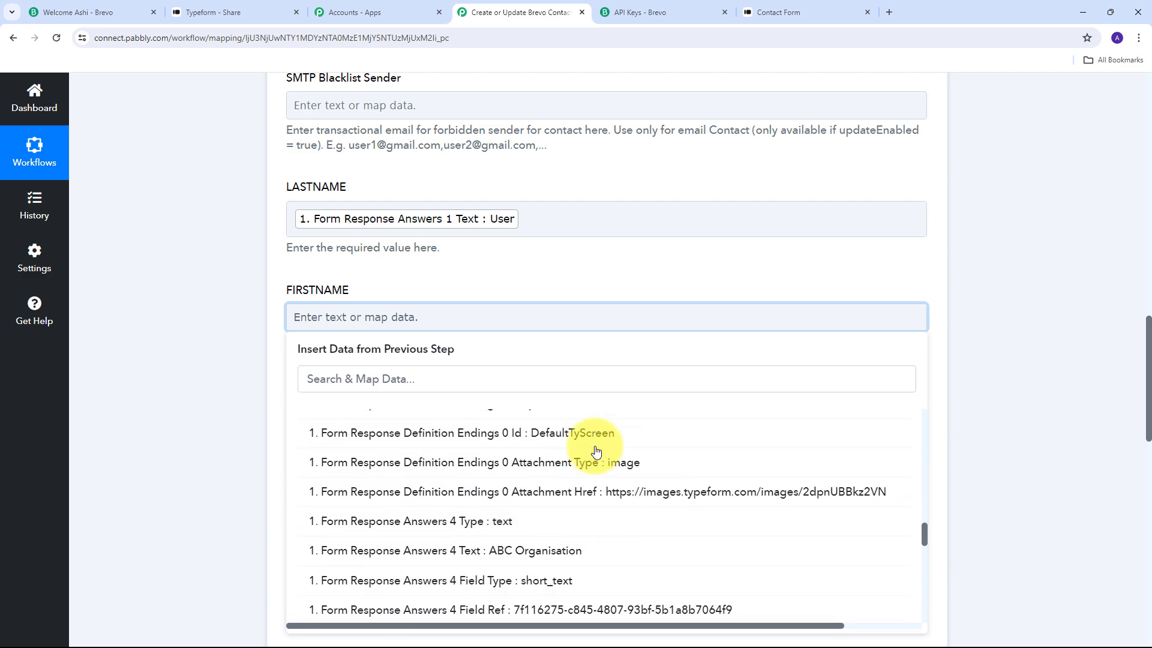
{"action": "scroll", "coordinate": [595, 451], "scroll_direction": "down", "scroll_amount": 10}
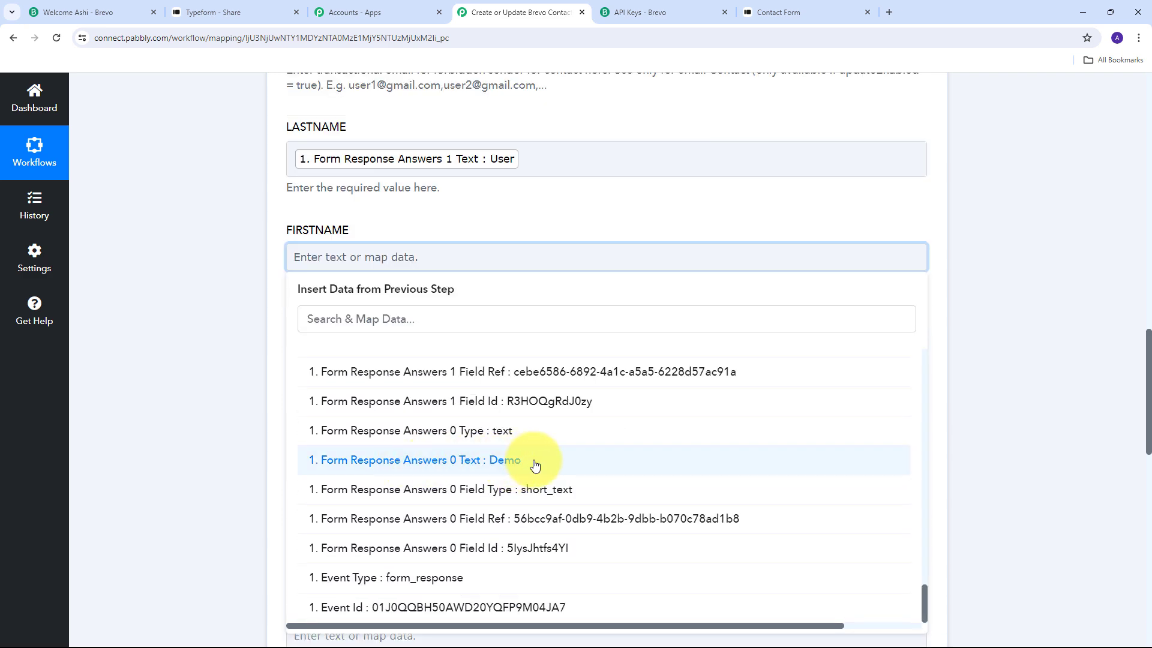
{"action": "left_click", "coordinate": [490, 465]}
{"action": "scroll", "coordinate": [489, 360], "scroll_direction": "up", "scroll_amount": 12}
{"action": "scroll", "coordinate": [523, 407], "scroll_direction": "up", "scroll_amount": 6}
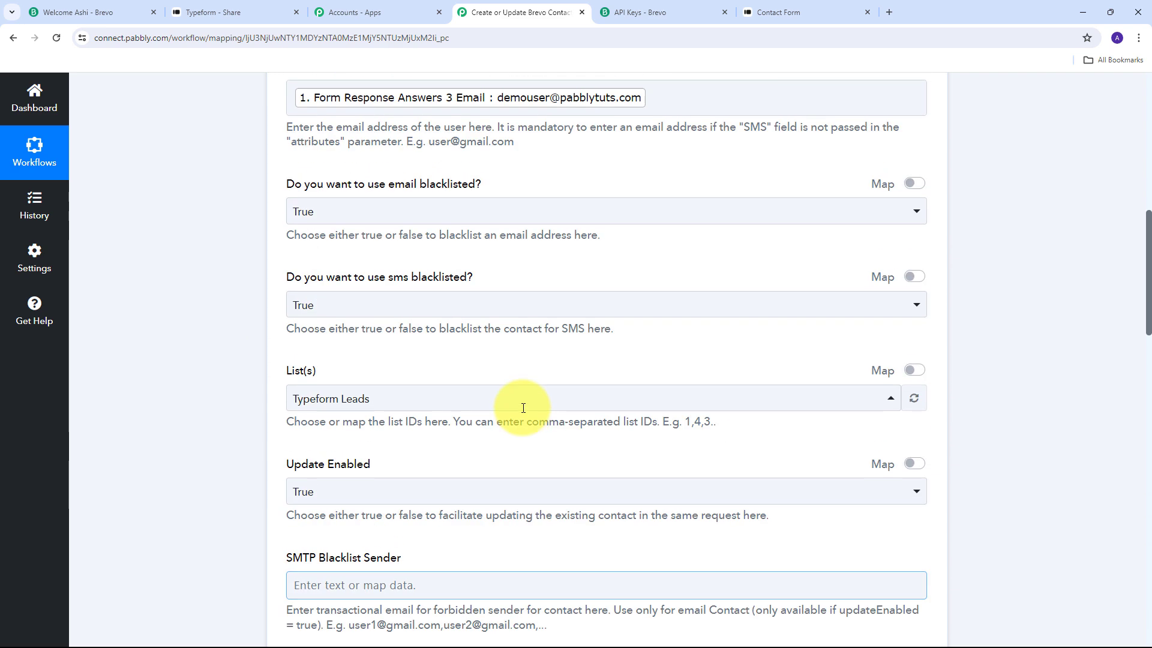
{"action": "scroll", "coordinate": [522, 407], "scroll_direction": "down", "scroll_amount": 4}
{"action": "left_click", "coordinate": [522, 409]}
{"action": "scroll", "coordinate": [522, 410], "scroll_direction": "down", "scroll_amount": 7}
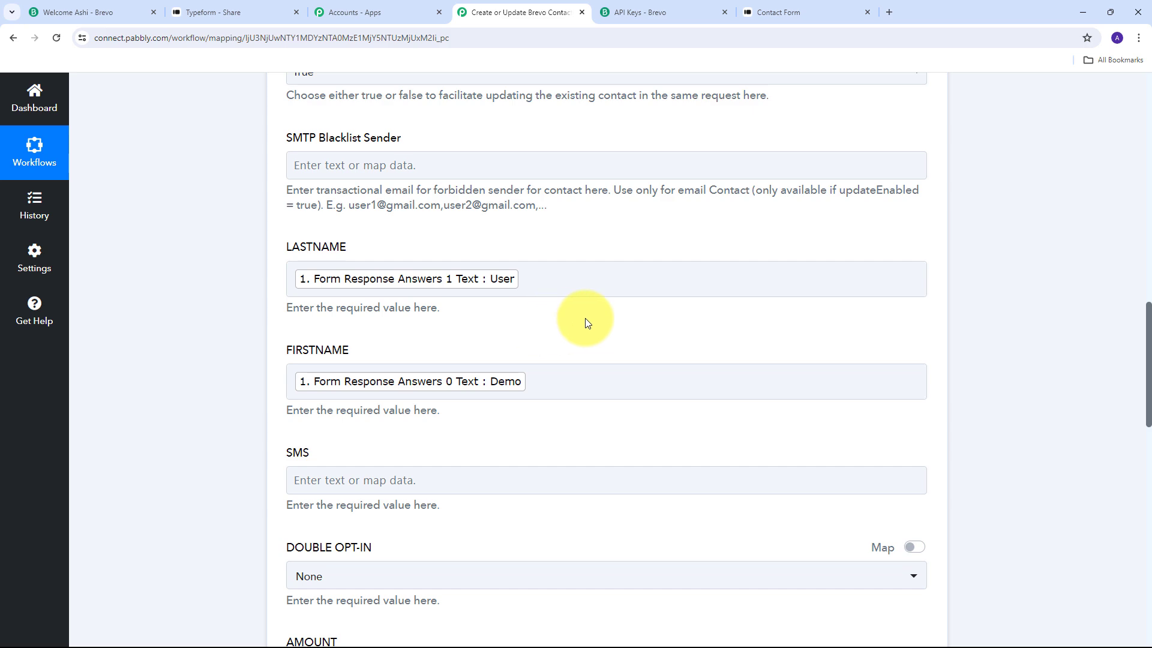
{"action": "scroll", "coordinate": [629, 287], "scroll_direction": "down", "scroll_amount": 15}
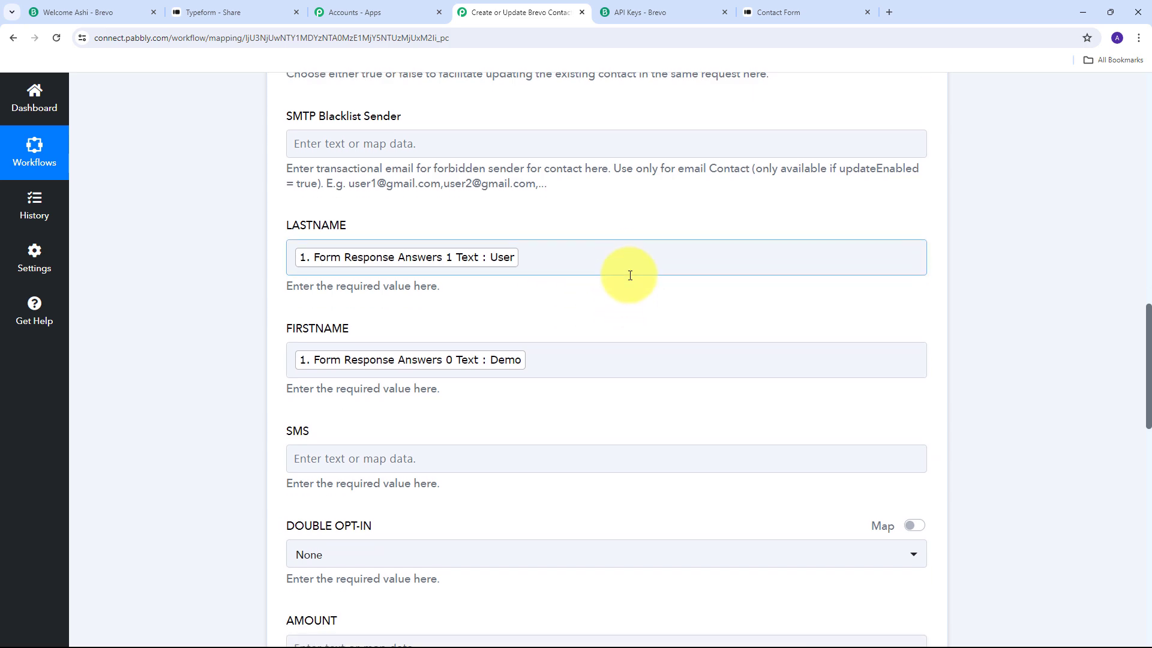
Save and test the Brevo step, confirm returned contact Id 365, and switch to Brevo.
{"action": "scroll", "coordinate": [630, 275], "scroll_direction": "down", "scroll_amount": 2}
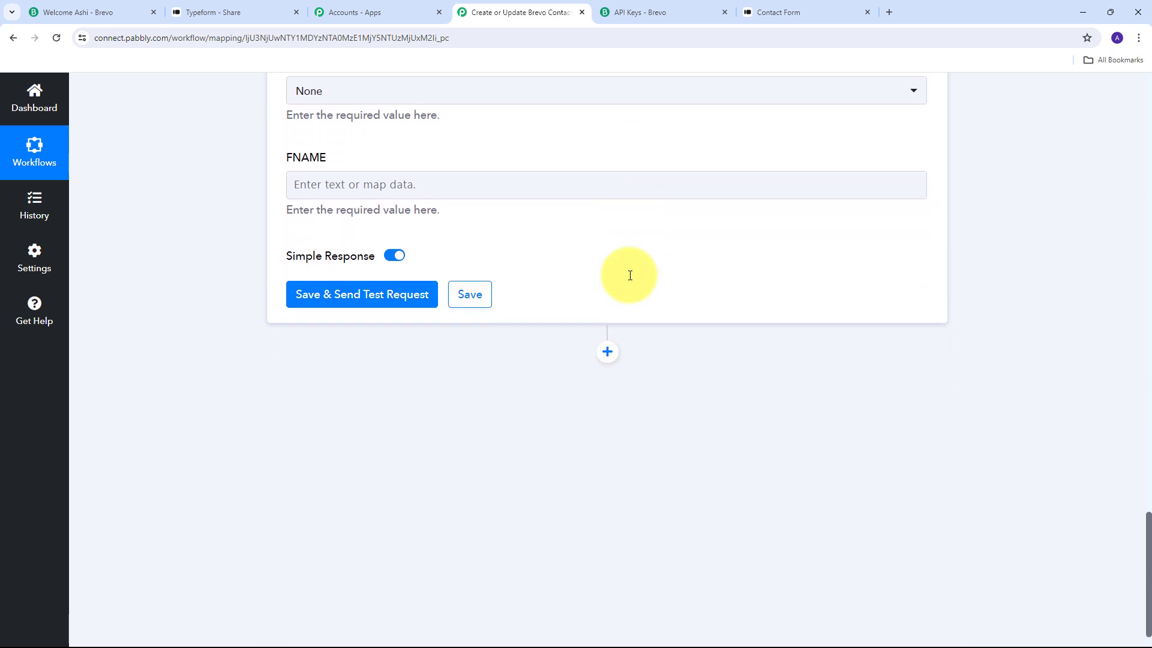
{"action": "left_click", "coordinate": [367, 296]}
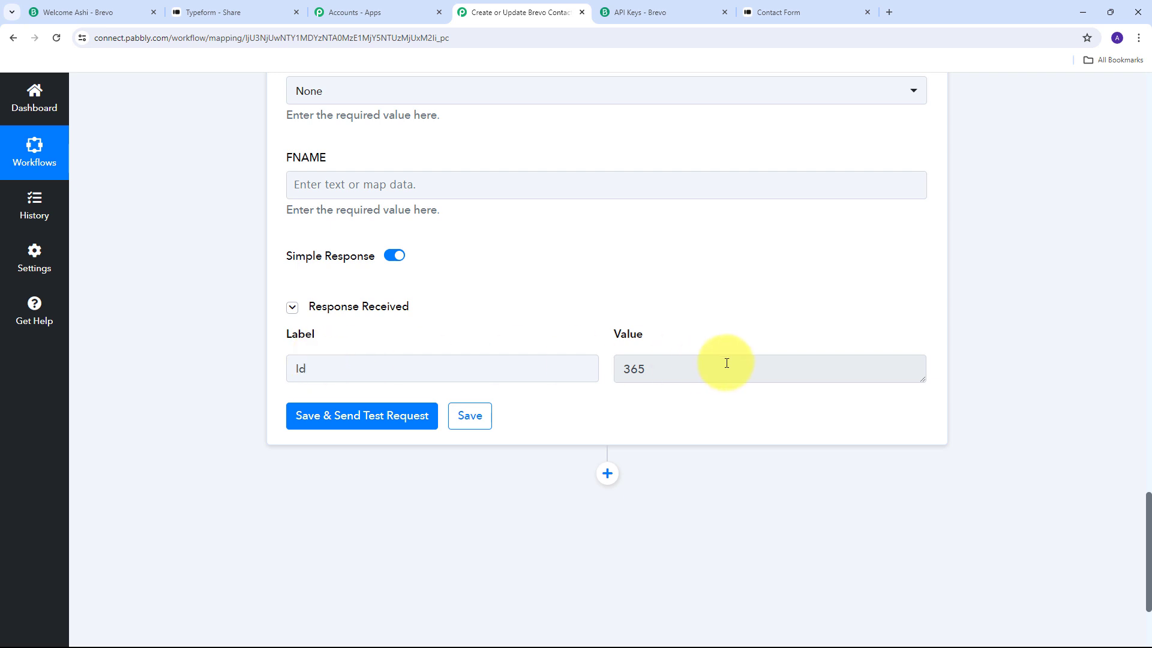
{"action": "left_click", "coordinate": [629, 369]}
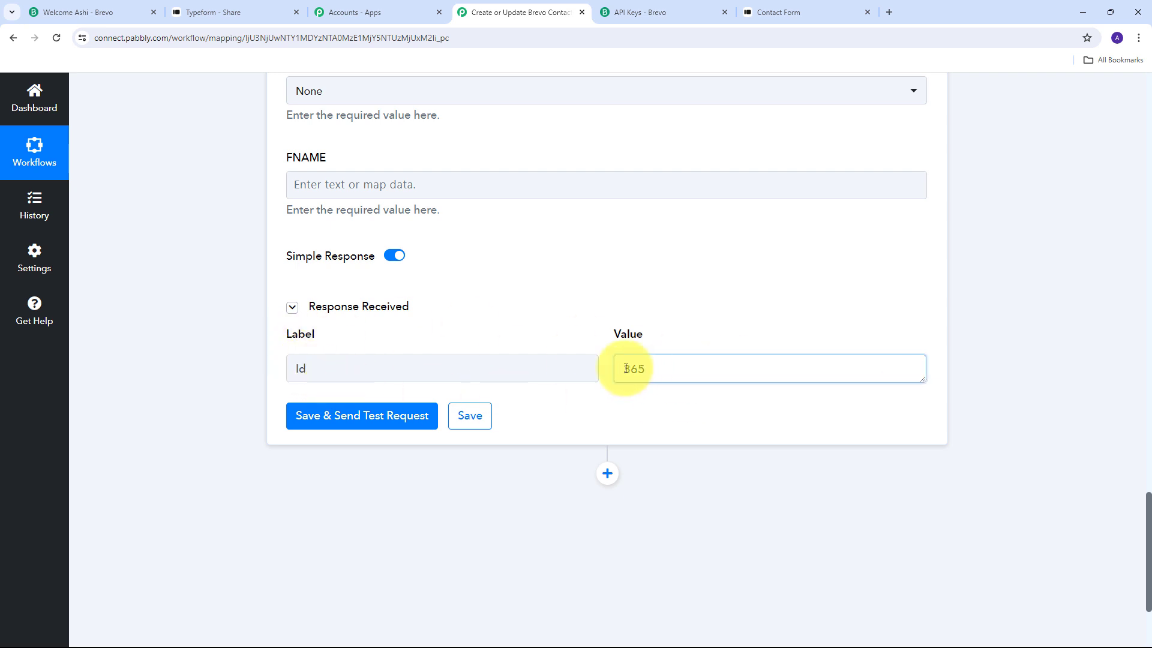
{"action": "double_click", "coordinate": [624, 369]}
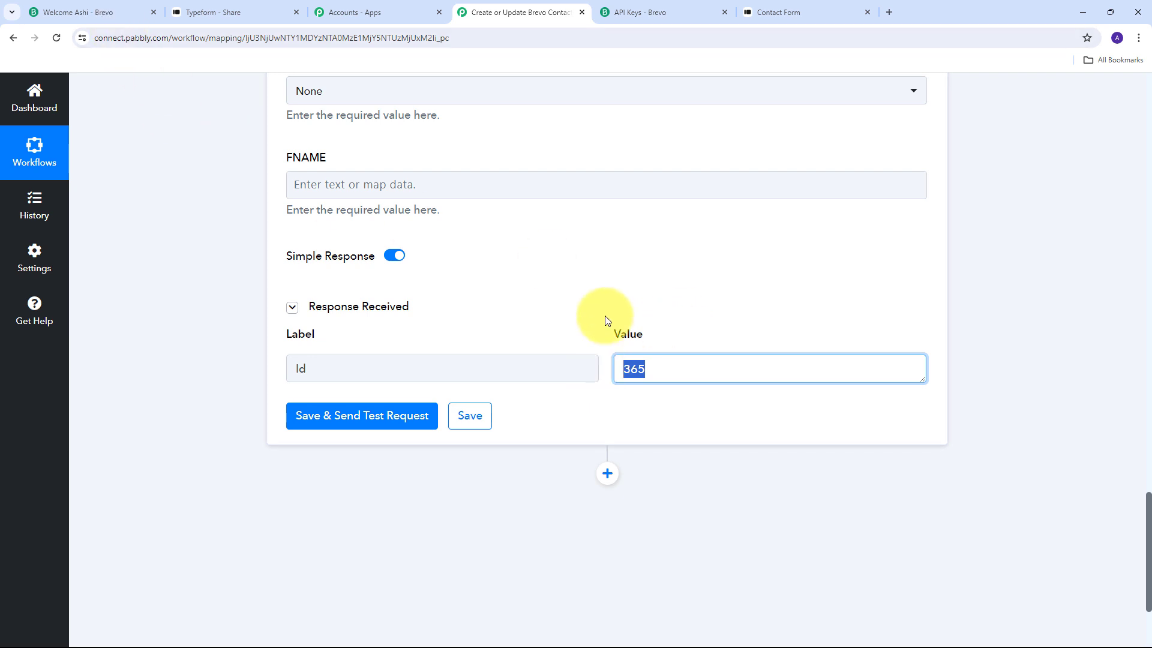
{"action": "left_click", "coordinate": [96, 17]}
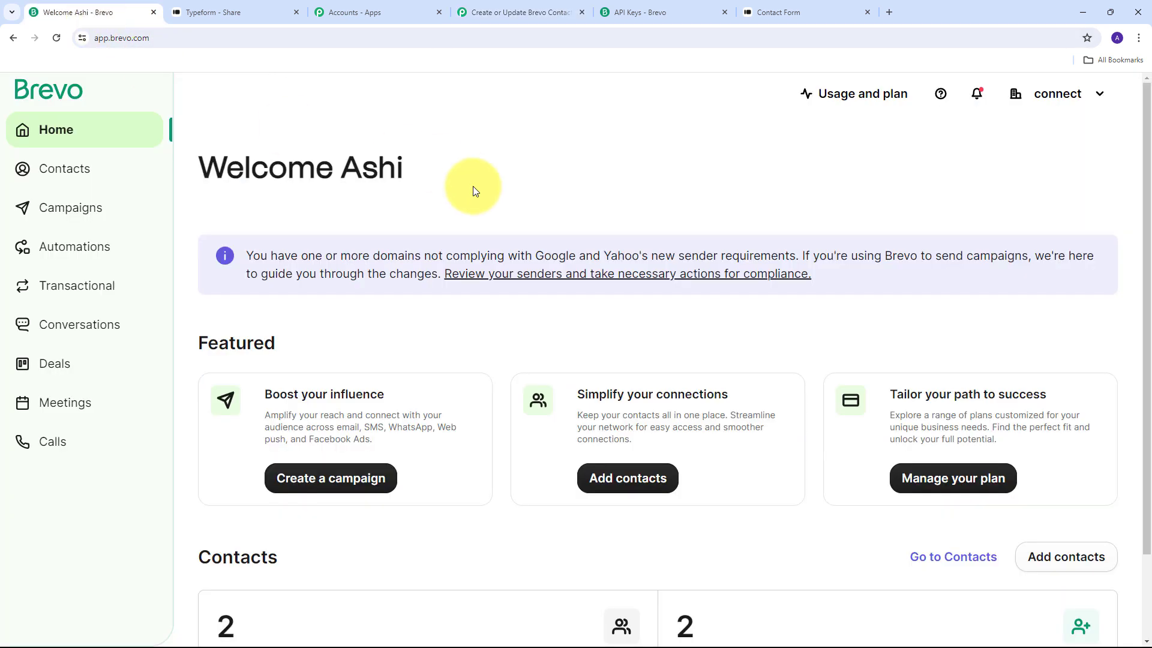
Open the Typeform Leads list in Brevo's contacts.
{"action": "left_click", "coordinate": [51, 173]}
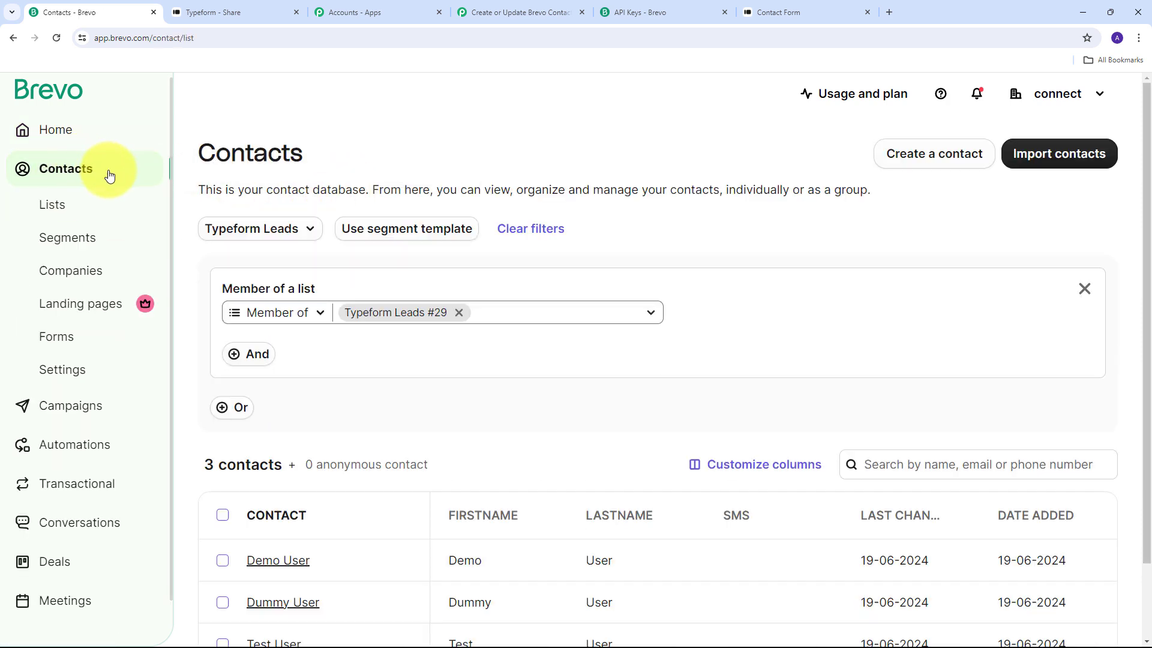
{"action": "left_click", "coordinate": [58, 207]}
{"action": "scroll", "coordinate": [264, 352], "scroll_direction": "down", "scroll_amount": 10}
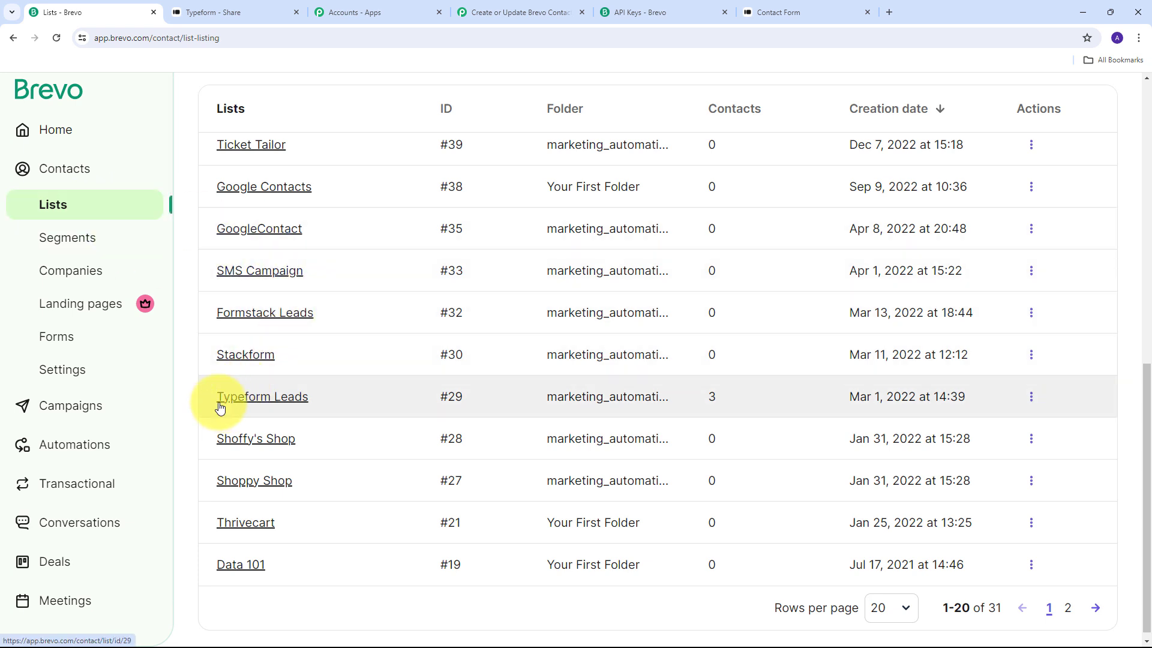
{"action": "left_click", "coordinate": [271, 405]}
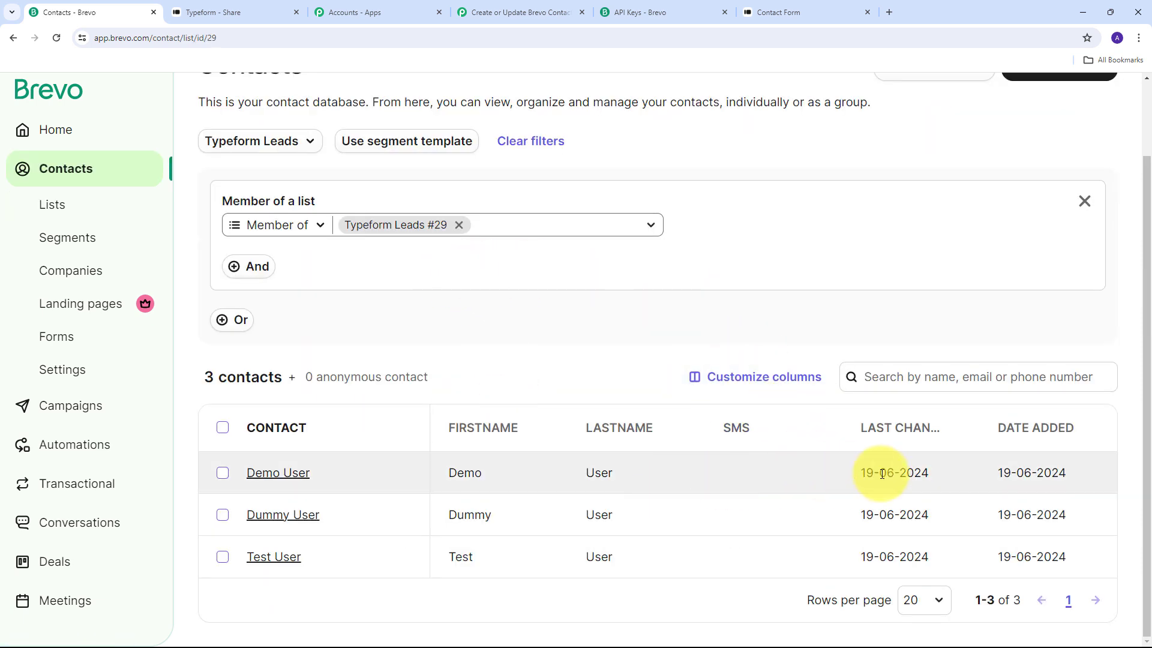
Check the new test contact's first and last name, then return to the filtered list.
{"action": "left_click", "coordinate": [269, 474]}
{"action": "scroll", "coordinate": [565, 207], "scroll_direction": "down", "scroll_amount": 2}
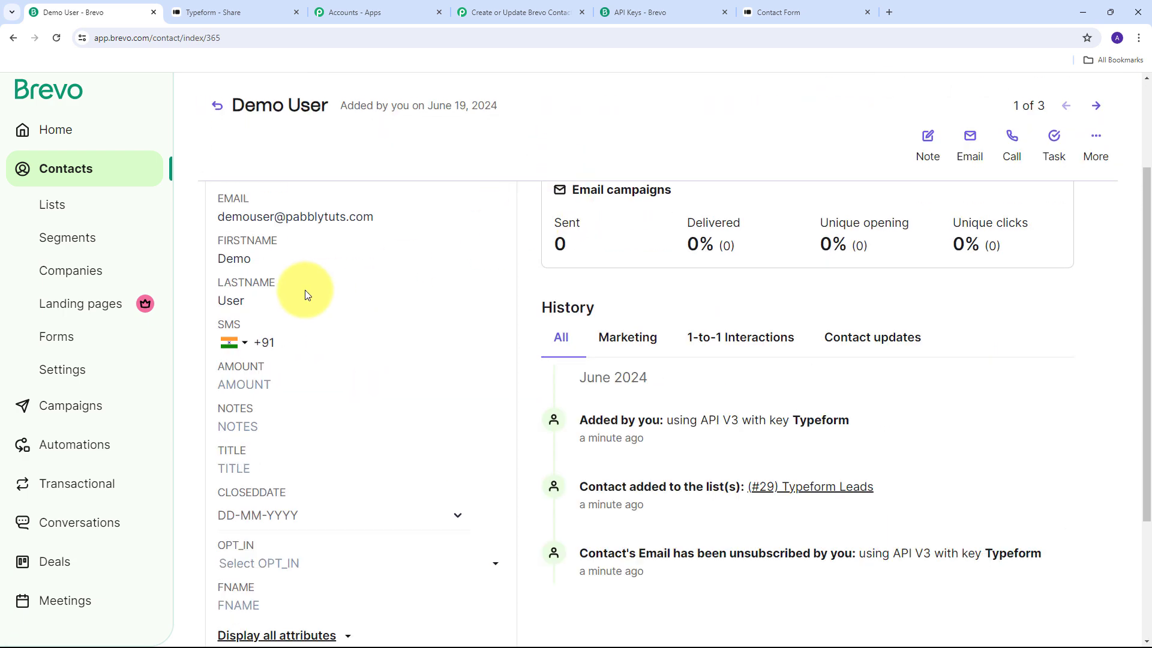
{"action": "scroll", "coordinate": [304, 291], "scroll_direction": "up", "scroll_amount": 2}
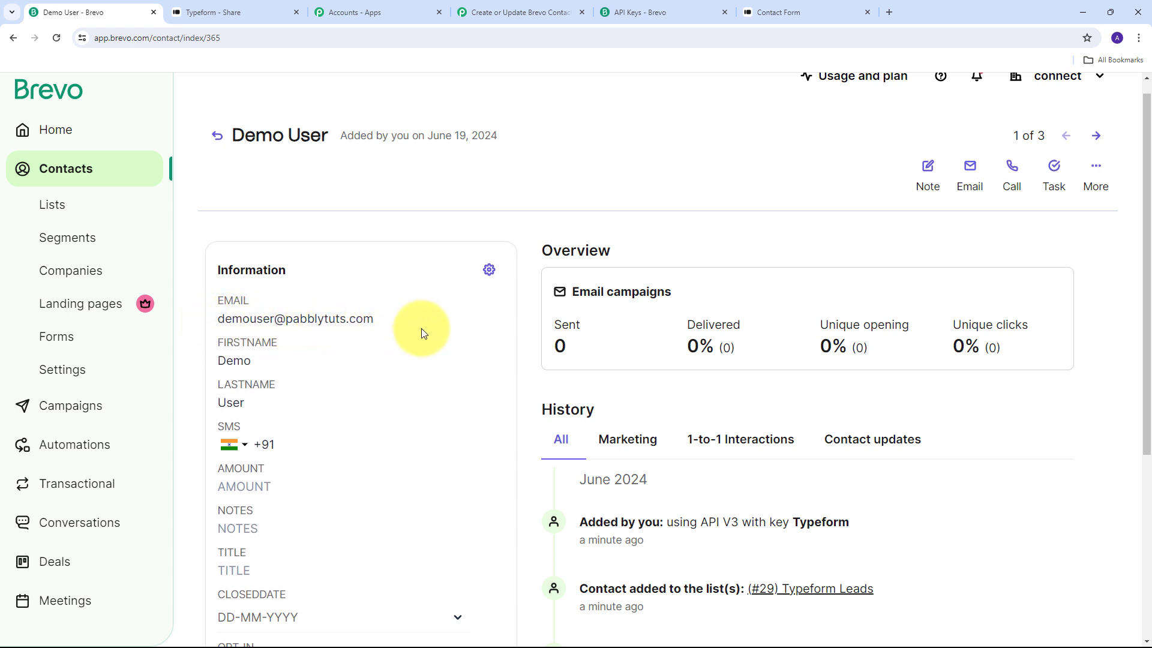
{"action": "left_click", "coordinate": [273, 355]}
{"action": "left_click_drag", "start_coordinate": [279, 361], "coordinate": [205, 360]}
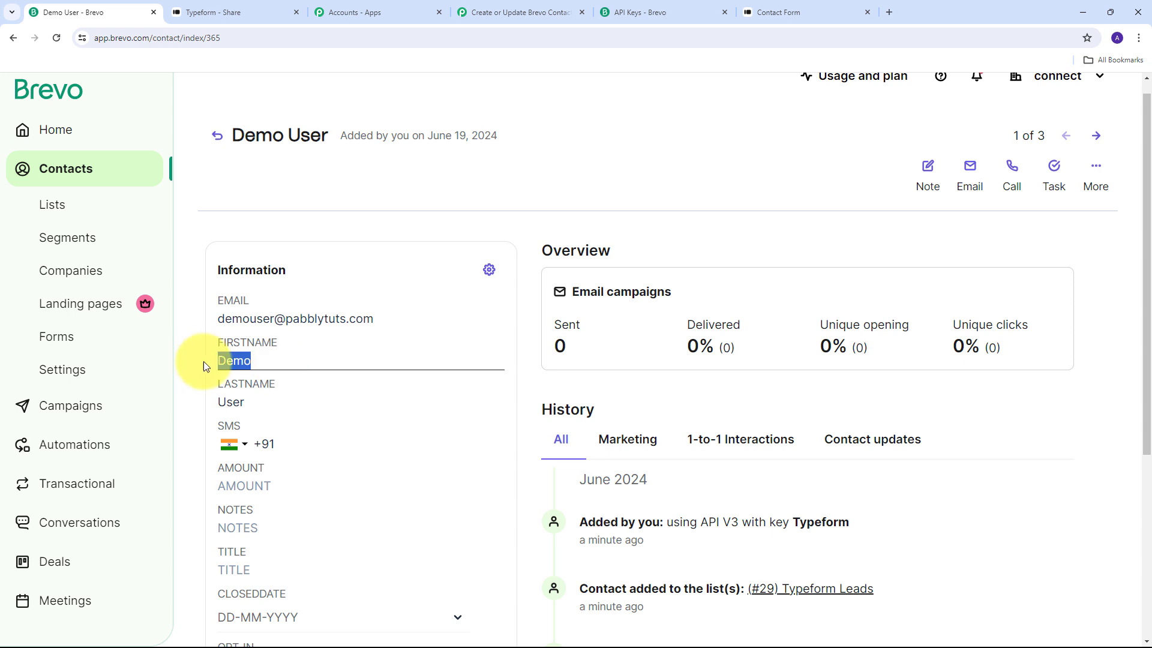
{"action": "left_click_drag", "start_coordinate": [259, 400], "coordinate": [193, 403]}
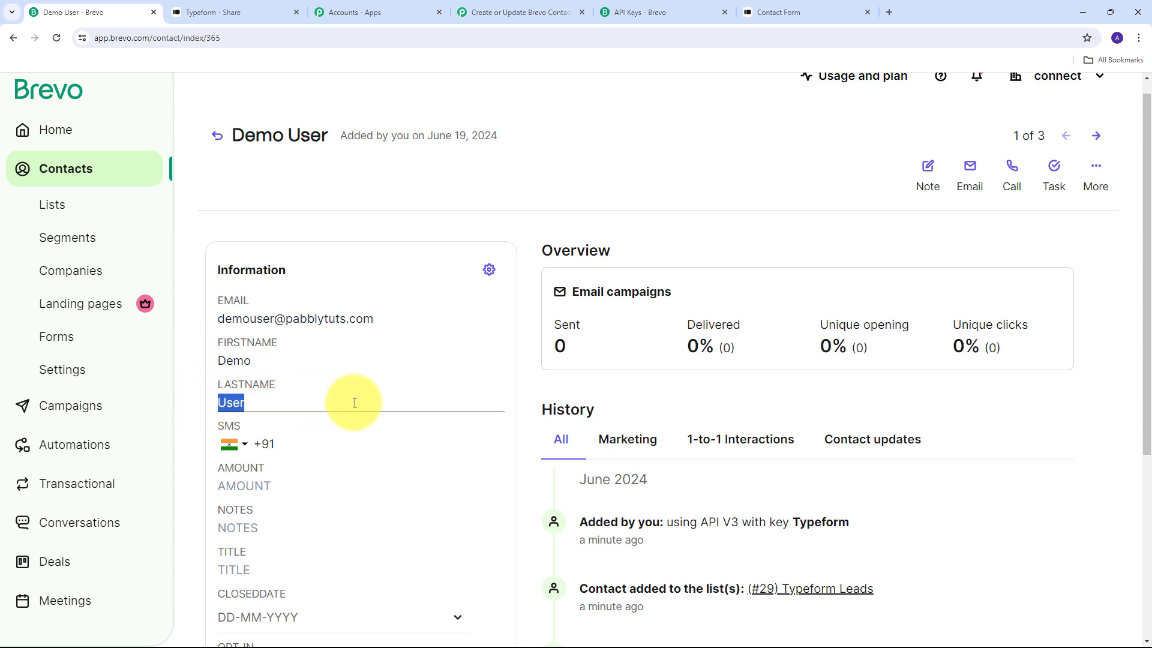
{"action": "scroll", "coordinate": [354, 398], "scroll_direction": "up", "scroll_amount": 1}
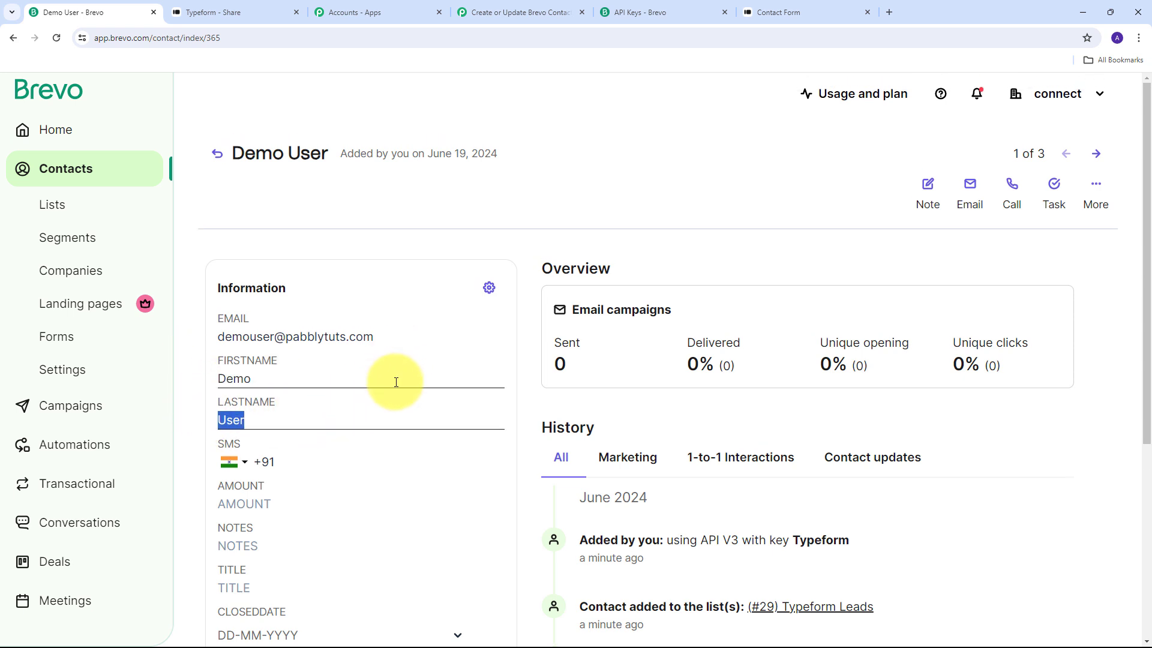
{"action": "left_click", "coordinate": [375, 252]}
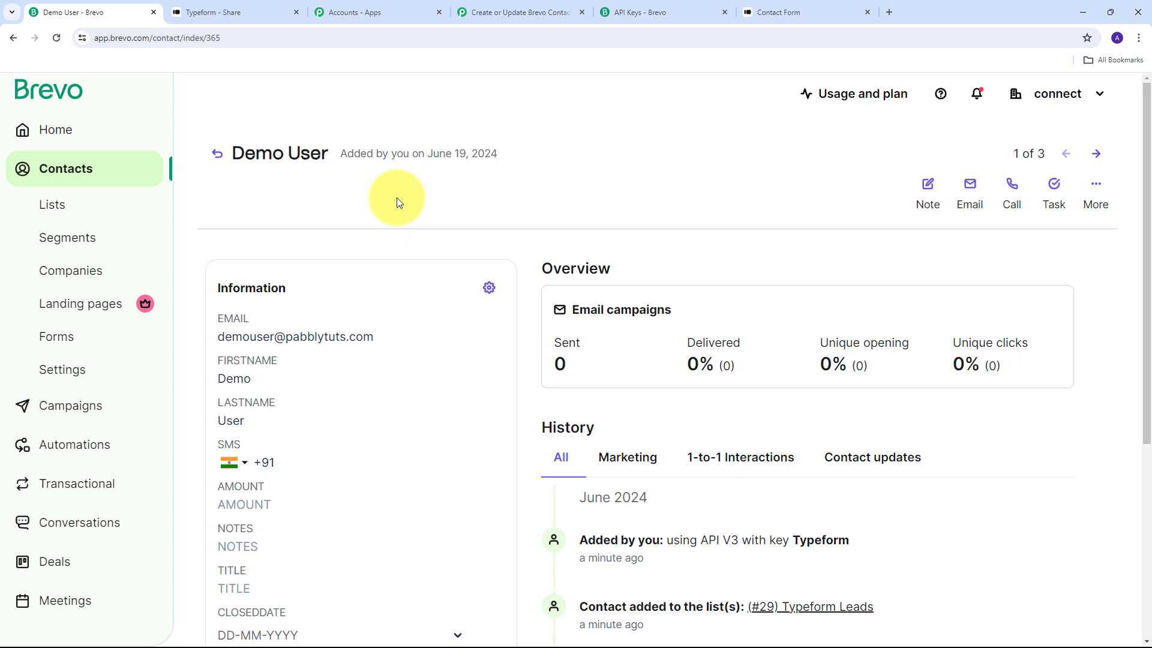
{"action": "left_click", "coordinate": [217, 154]}
{"action": "scroll", "coordinate": [504, 402], "scroll_direction": "down", "scroll_amount": 1}
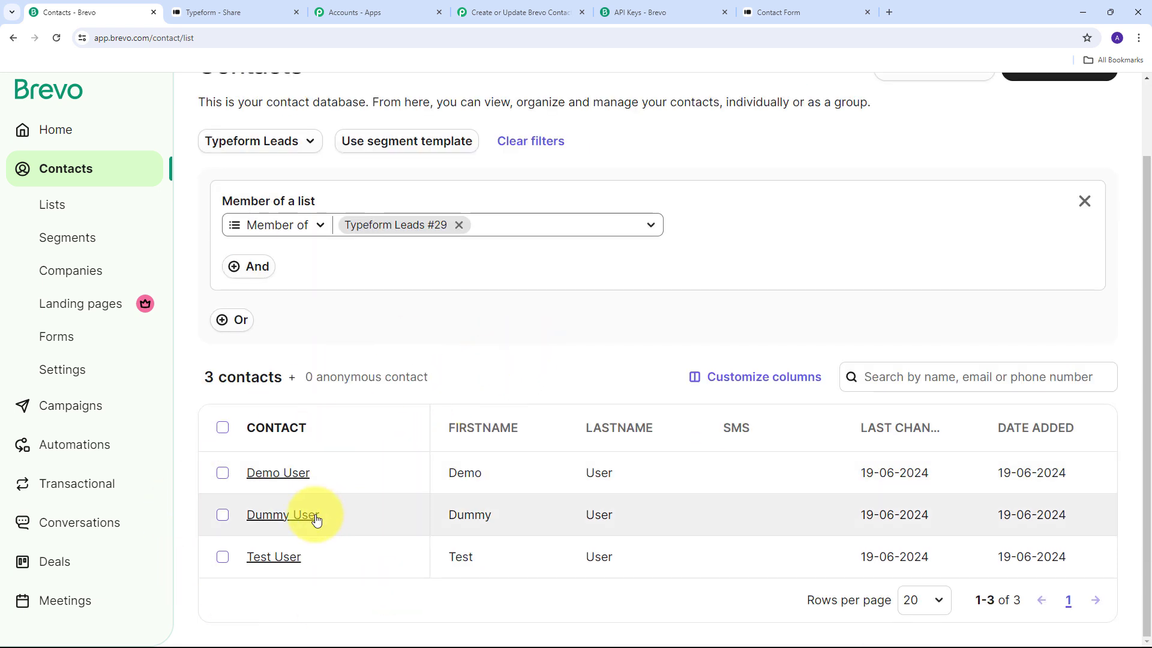
Review the second test contact's details, then go to the Typeform share page.
{"action": "left_click", "coordinate": [274, 517]}
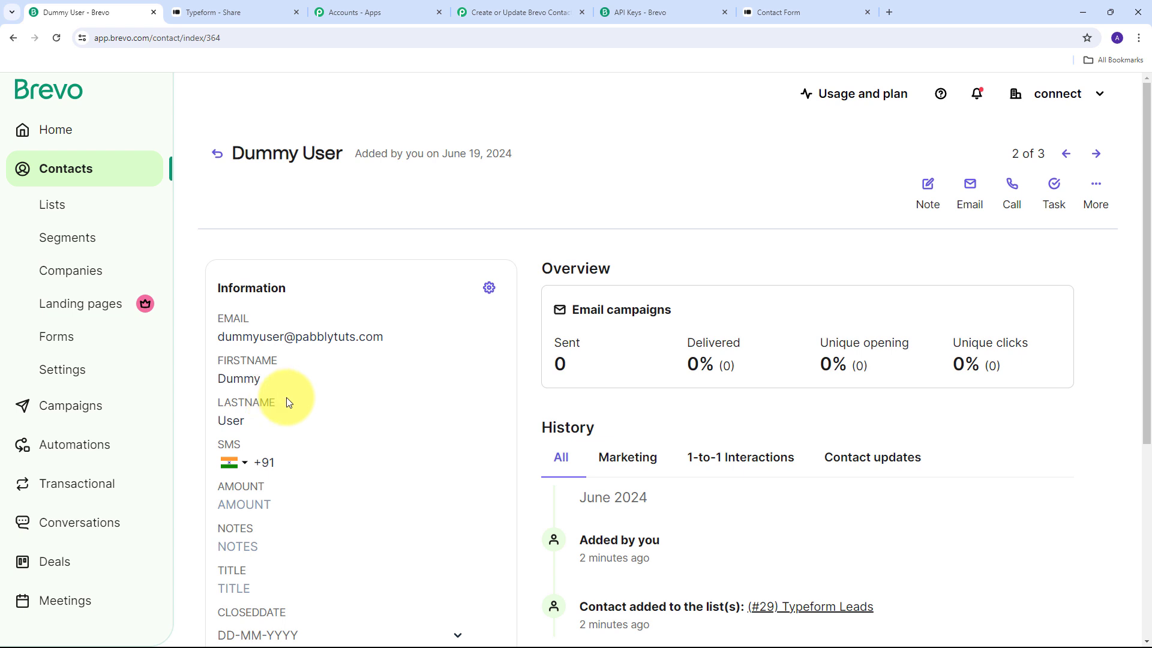
{"action": "left_click", "coordinate": [217, 158]}
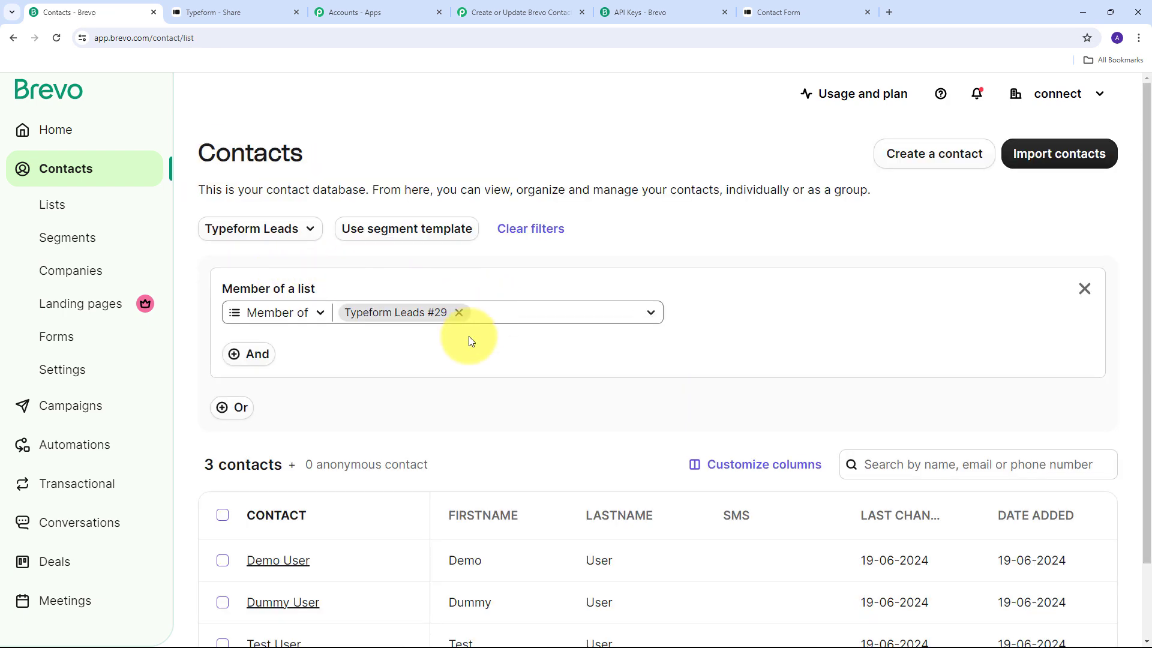
{"action": "left_click", "coordinate": [228, 11]}
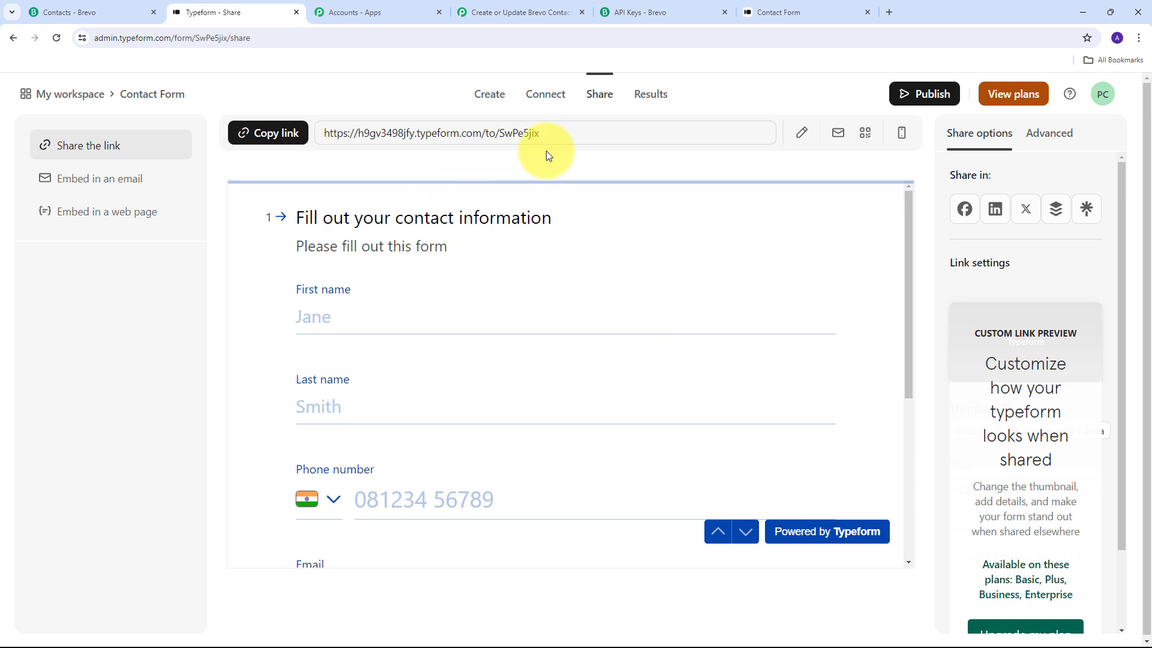
Copy the Contact Form's public link and load it in a new browser tab.
{"action": "left_click", "coordinate": [273, 141]}
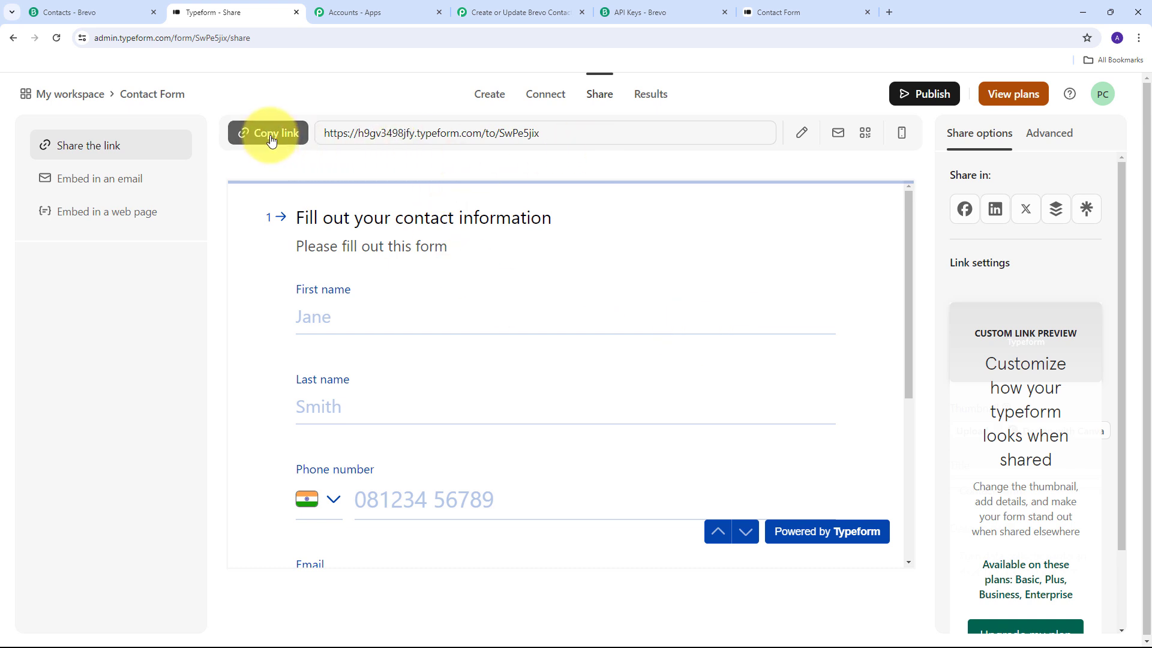
{"action": "left_click", "coordinate": [889, 13]}
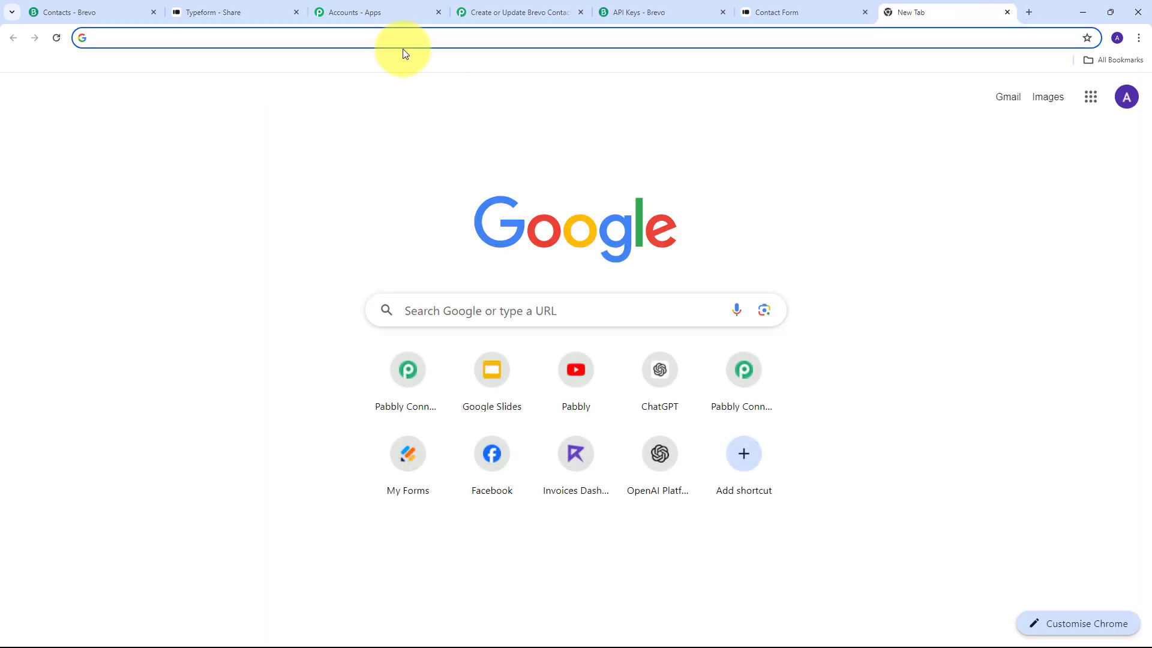
{"action": "type", "text": "https://h9gv3498jfy.typeform.com/to/SwPe5jix"}
{"action": "key", "text": "Return"}
{"action": "scroll", "coordinate": [420, 215], "scroll_direction": "down", "scroll_amount": 1}
{"action": "scroll", "coordinate": [420, 216], "scroll_direction": "up", "scroll_amount": 1}
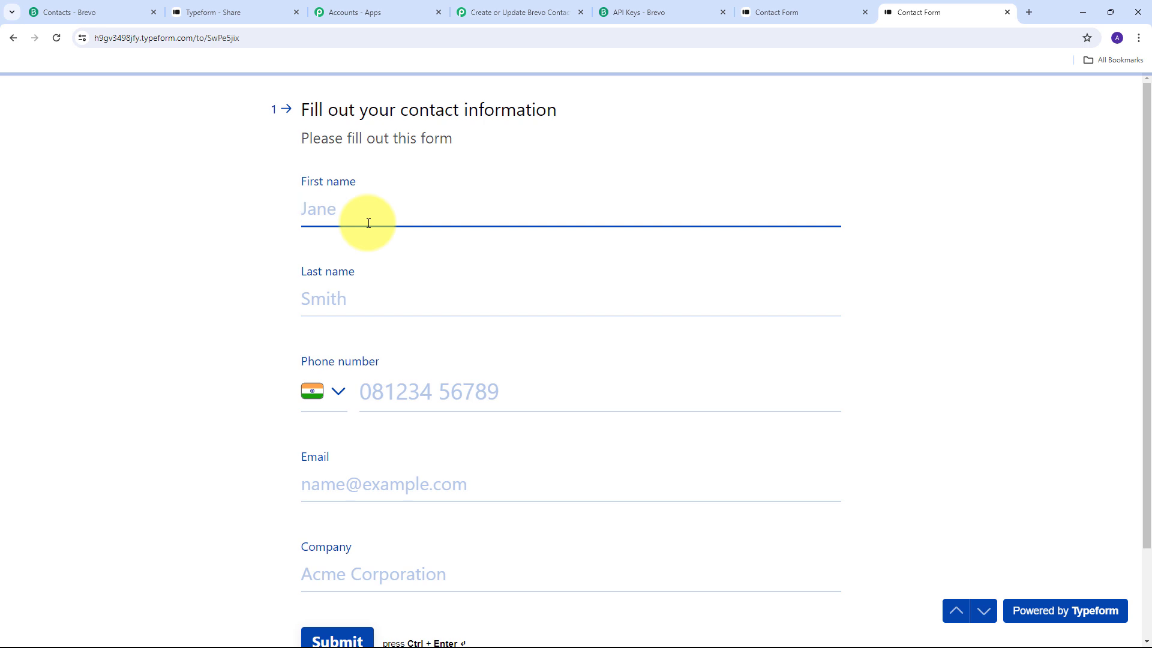
Fill in a test first name, last name, phone, email and 'XYZ Company', then submit.
{"action": "key", "text": "Tab"}
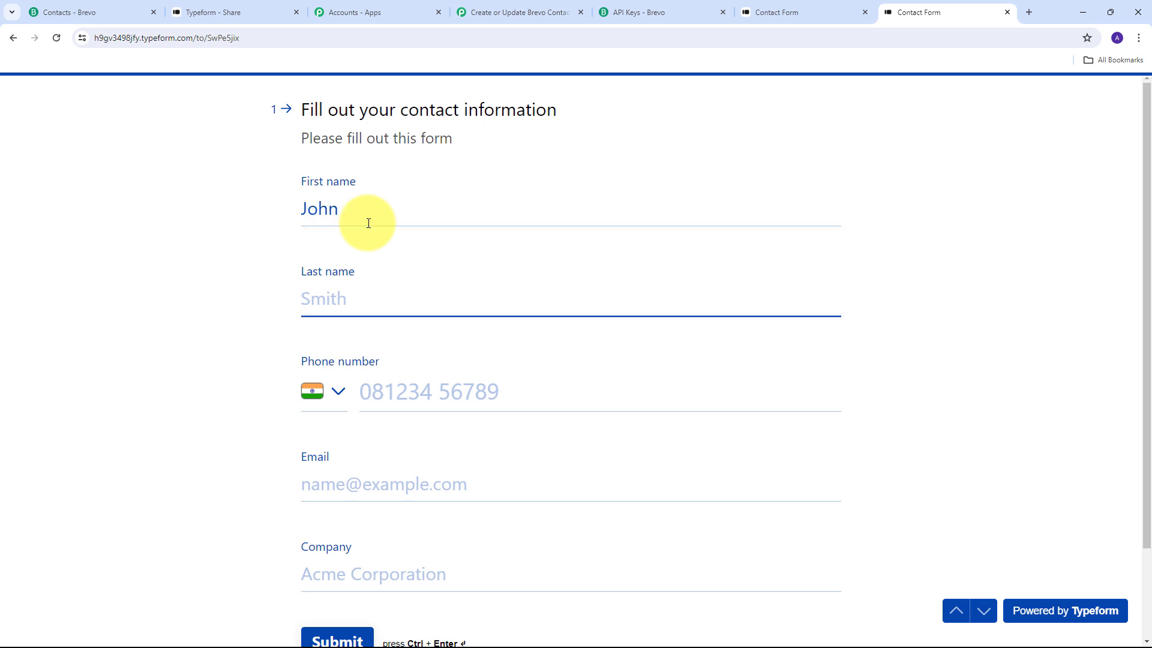
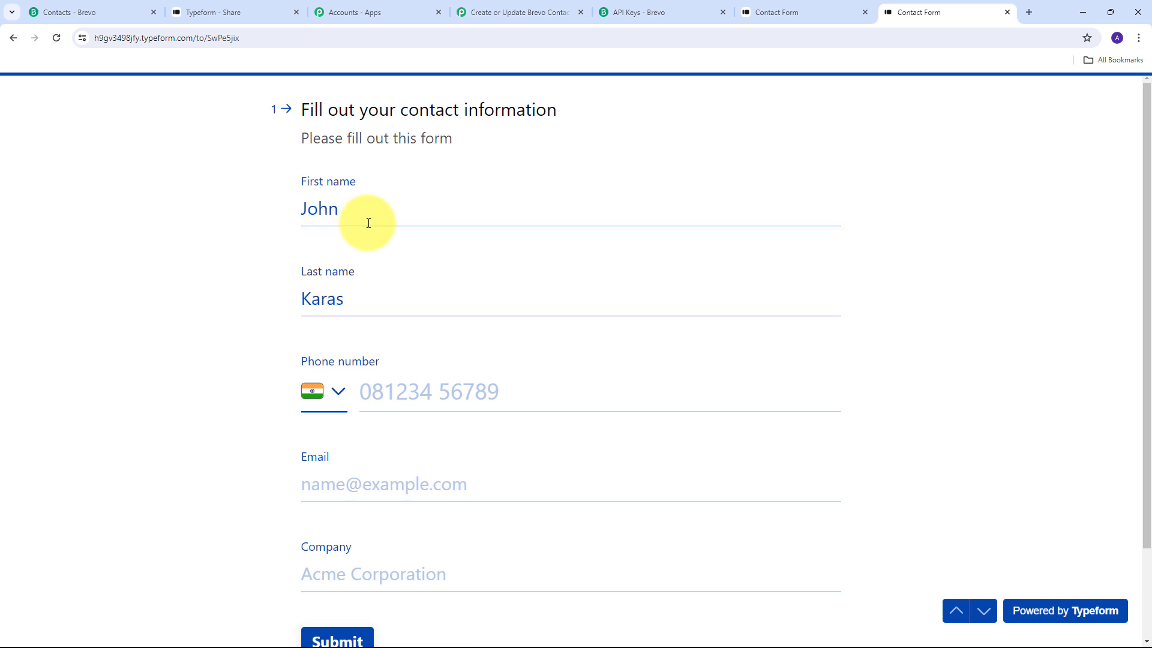
{"action": "key", "text": "Tab"}
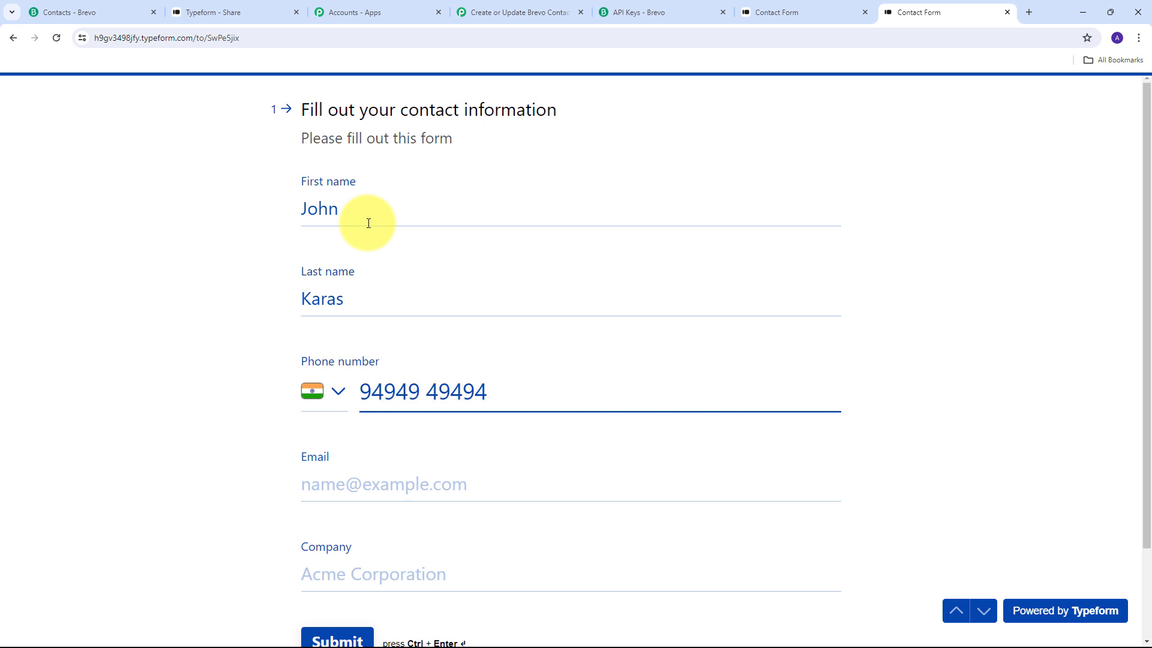
{"action": "key", "text": "Tab"}
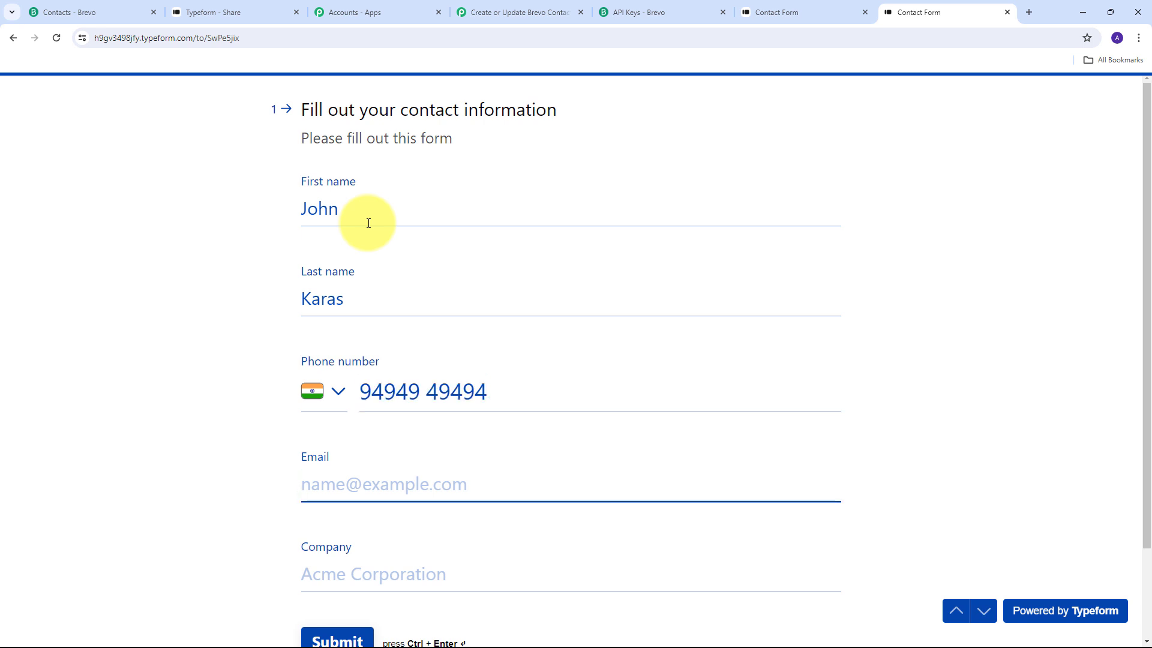
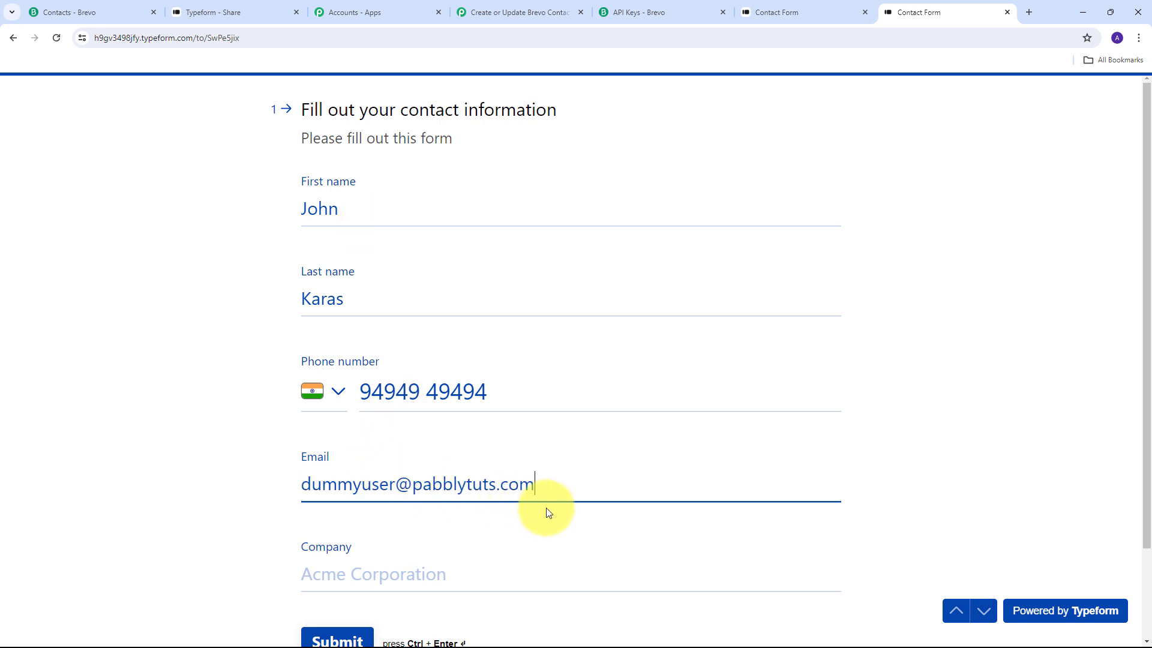
{"action": "scroll", "coordinate": [392, 504], "scroll_direction": "down", "scroll_amount": 1}
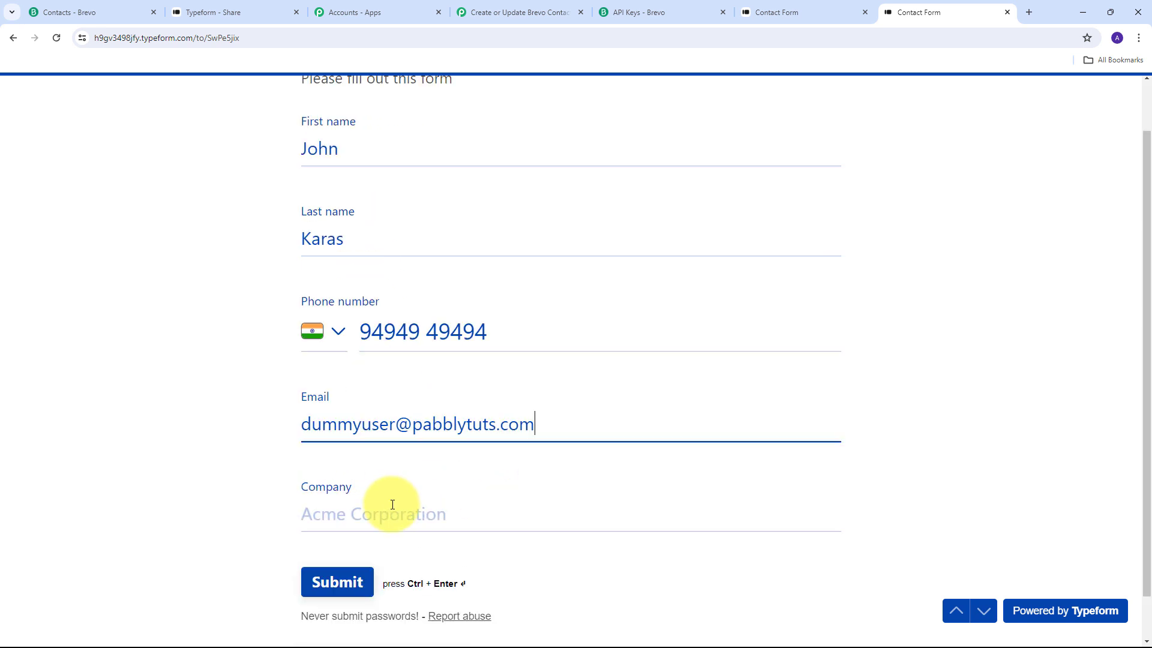
{"action": "left_click", "coordinate": [359, 520]}
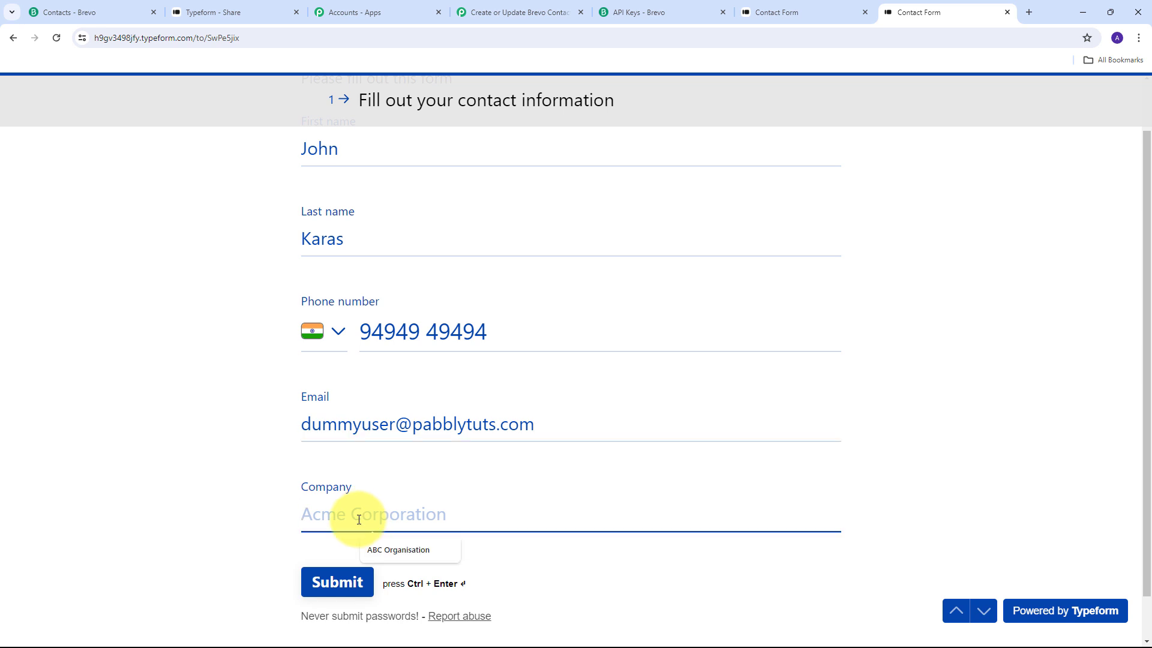
{"action": "type", "text": "XYZ Company"}
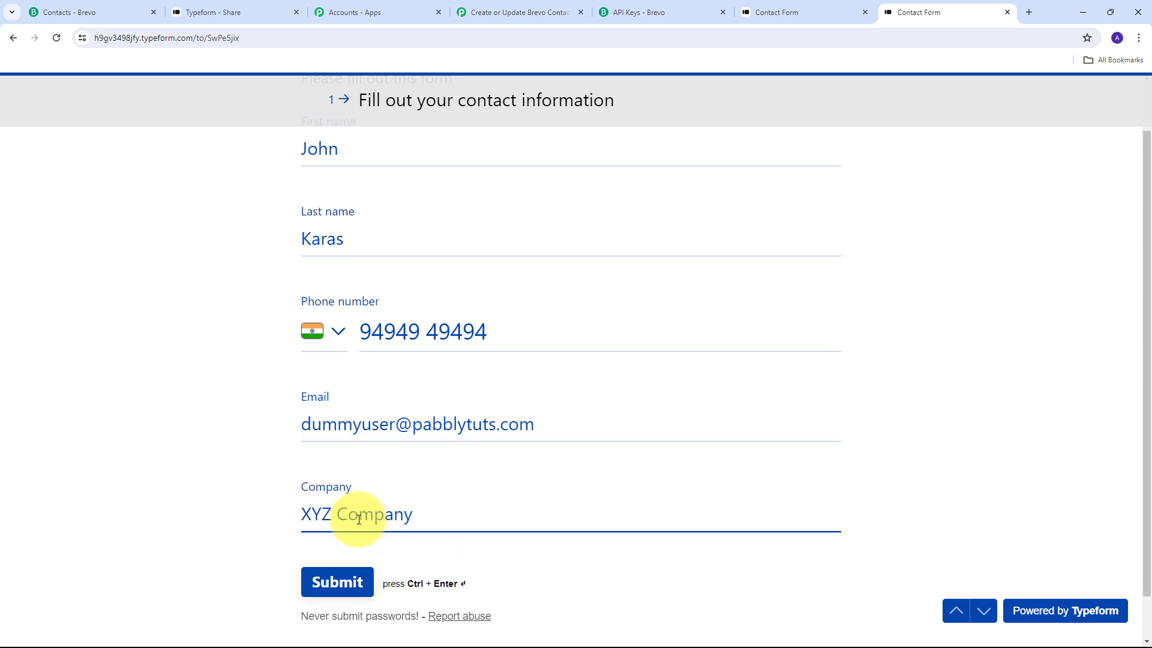
{"action": "left_click", "coordinate": [336, 580]}
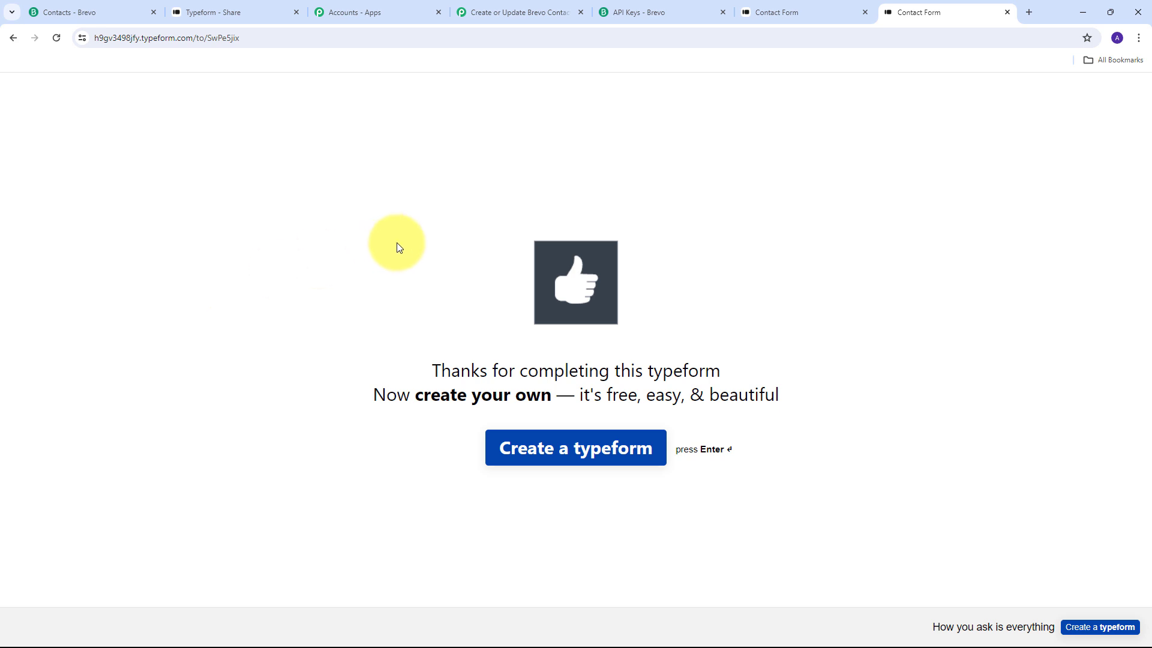
Refresh Brevo's contacts and open the updated contact to verify its new name and history.
{"action": "left_click", "coordinate": [87, 7]}
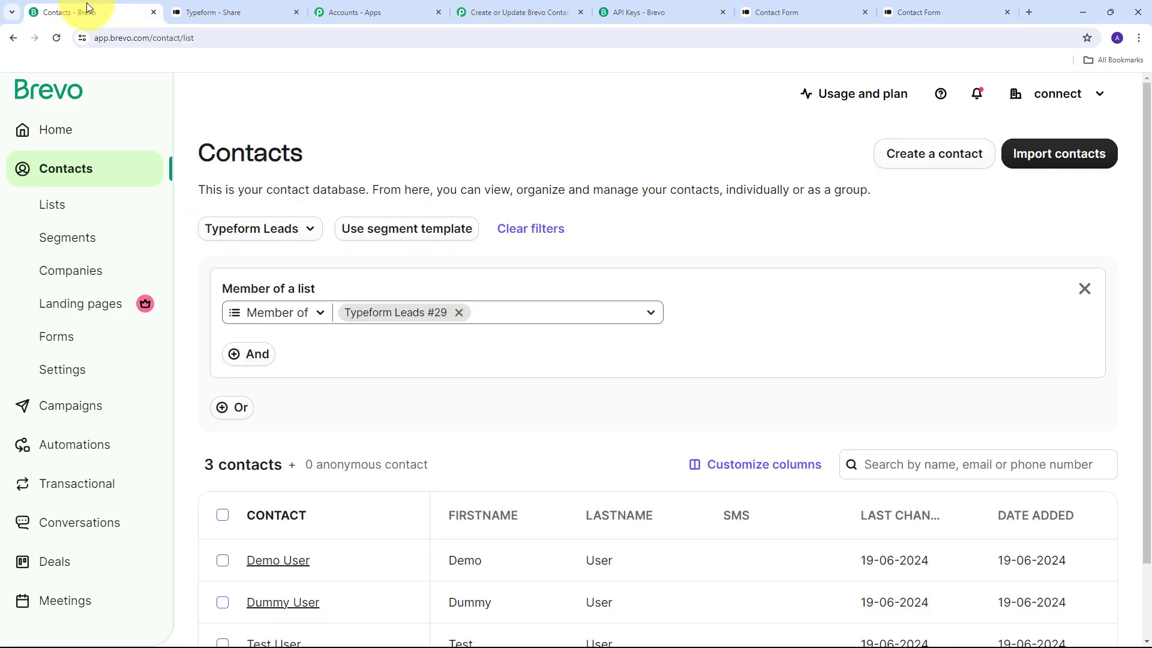
{"action": "left_click", "coordinate": [56, 38]}
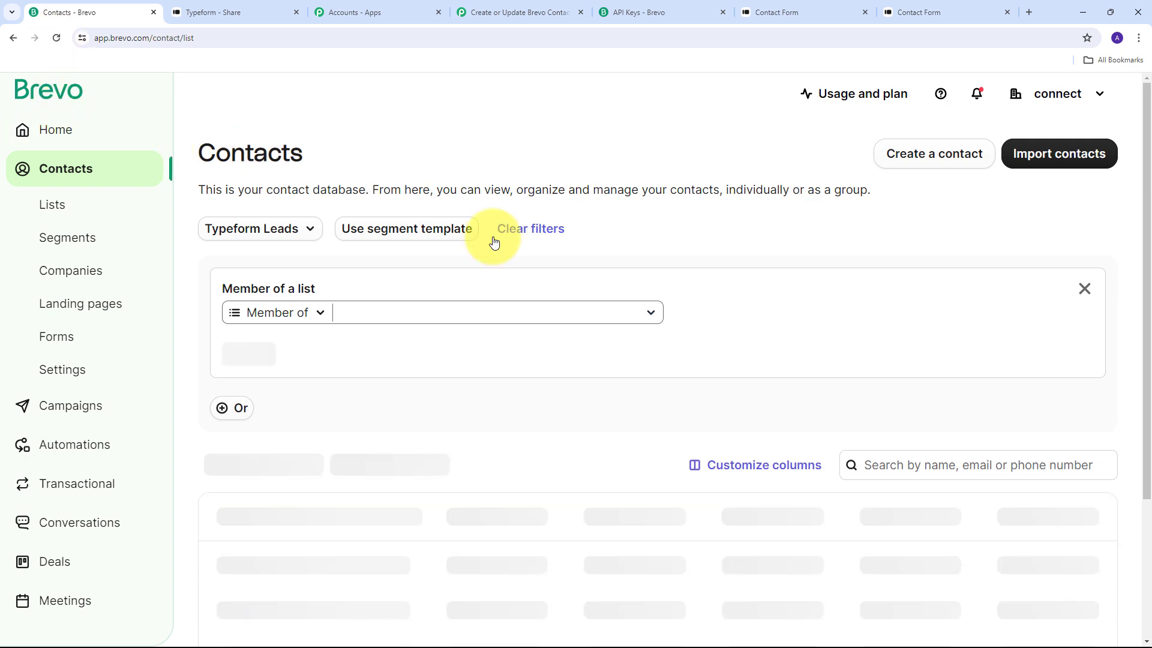
{"action": "scroll", "coordinate": [481, 326], "scroll_direction": "down", "scroll_amount": 3}
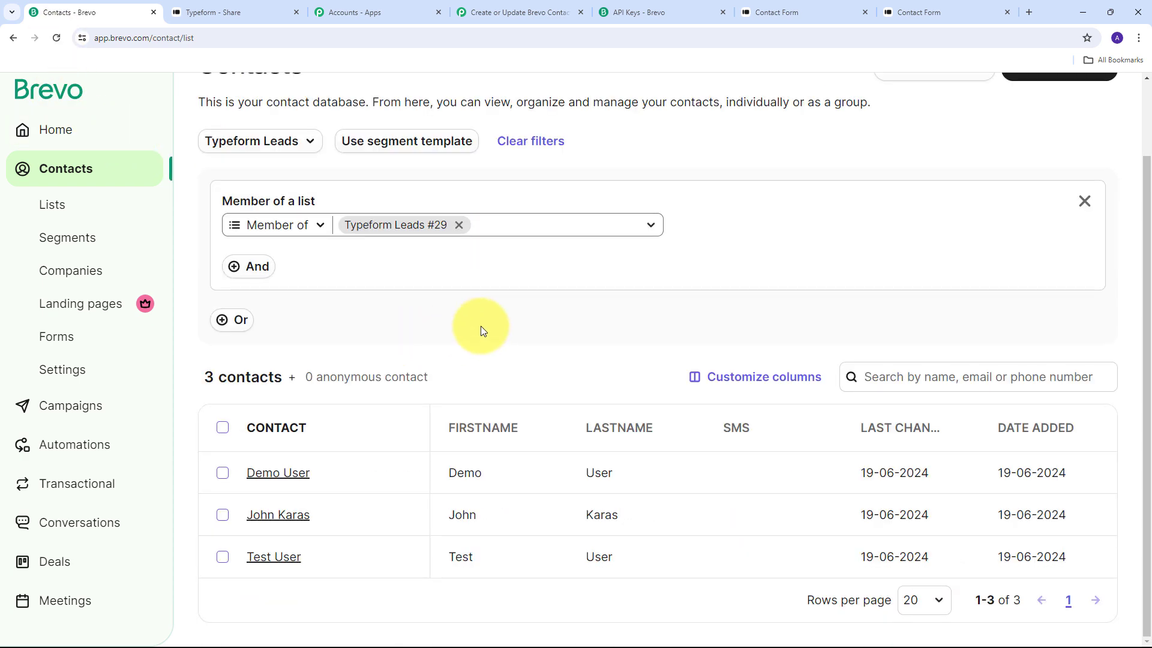
{"action": "left_click", "coordinate": [273, 516]}
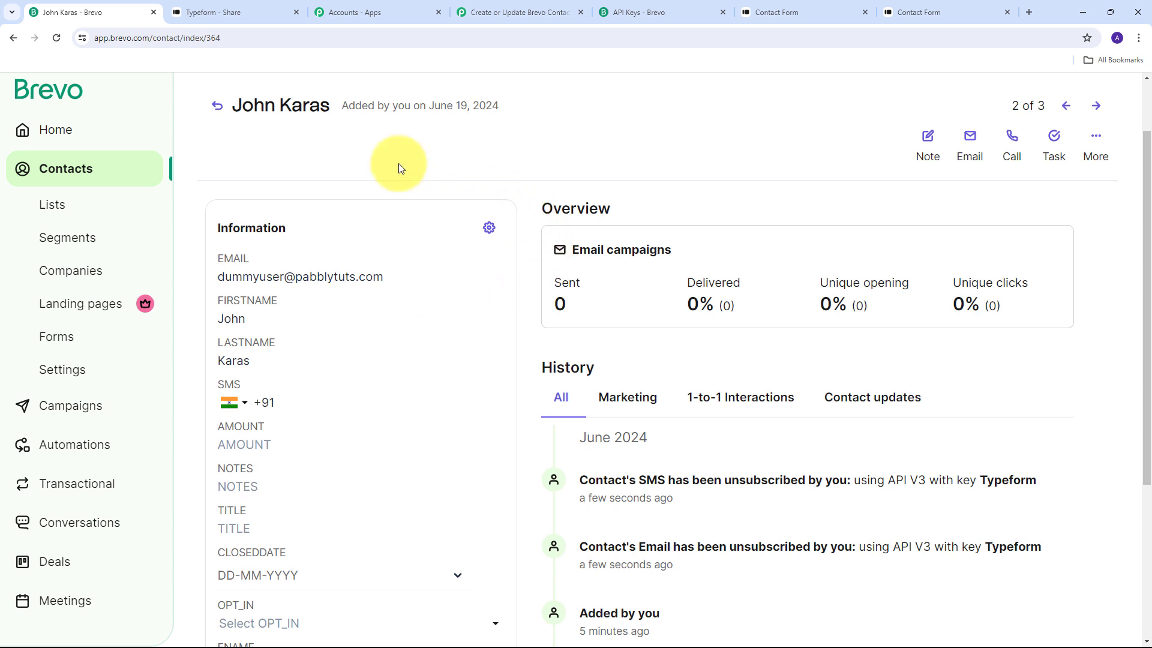
{"action": "left_click", "coordinate": [217, 11]}
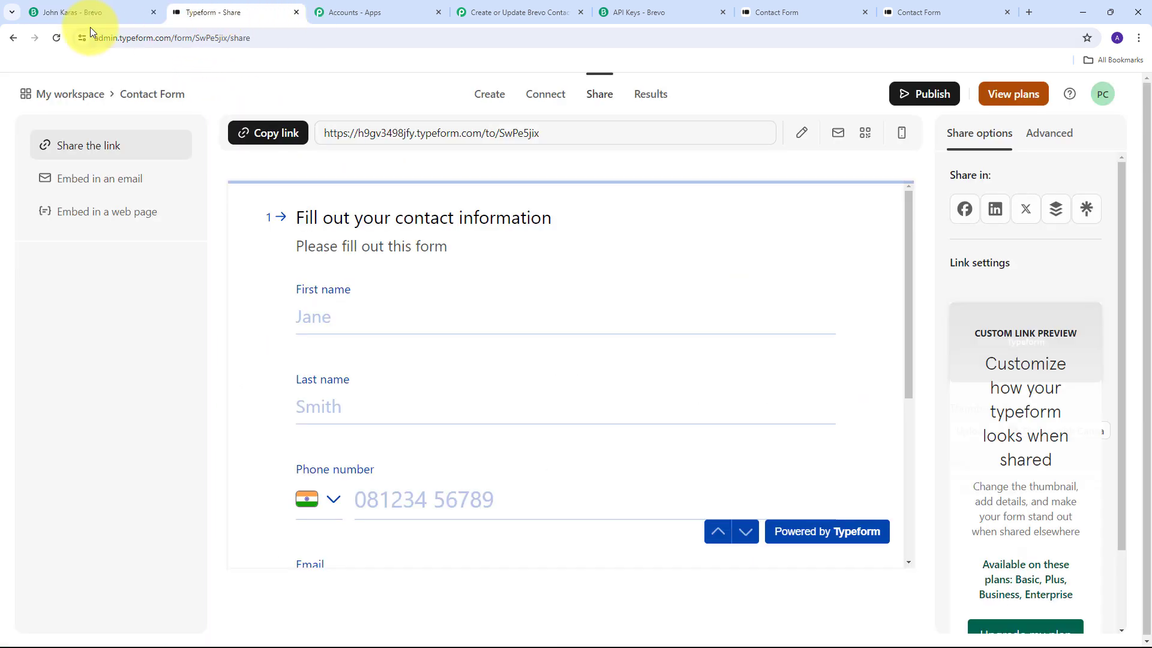
{"action": "left_click", "coordinate": [86, 9]}
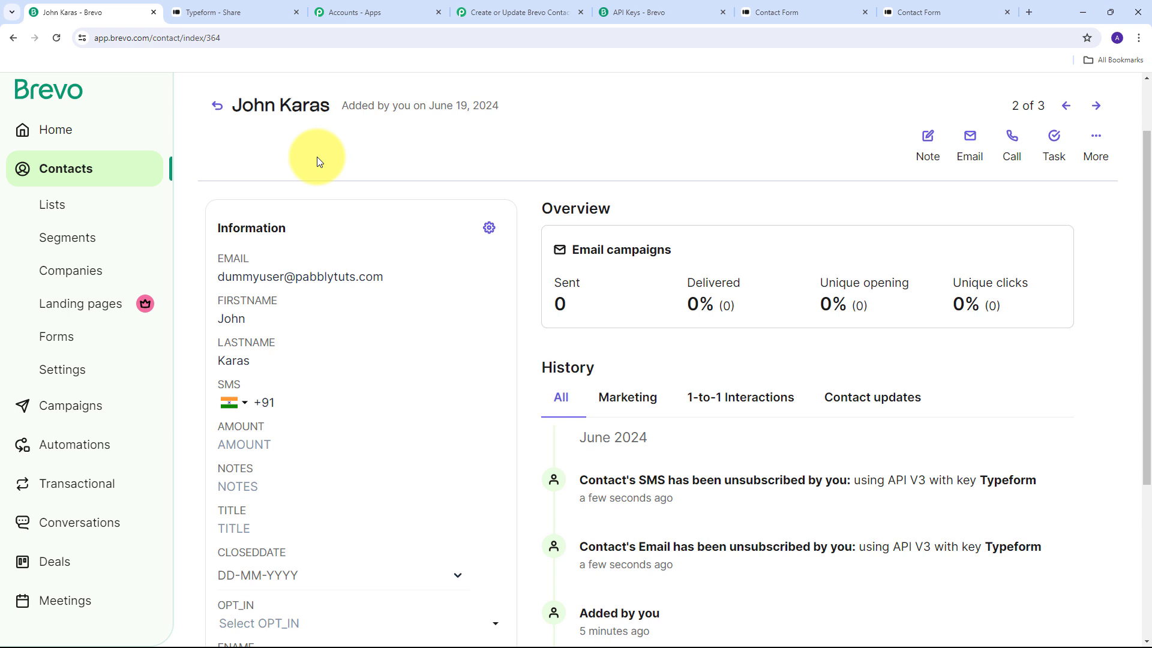
Return to the Pabbly Connect workflow and collapse the Brevo Create or Update Contact action step.
{"action": "left_click", "coordinate": [515, 12]}
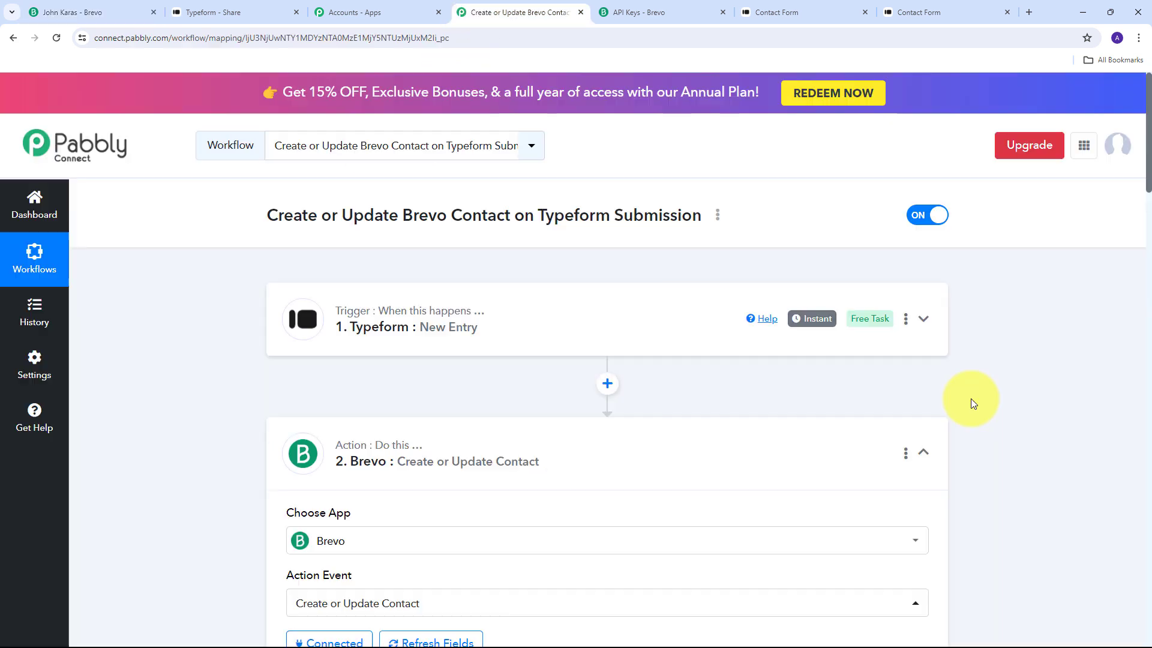
{"action": "left_click", "coordinate": [925, 453]}
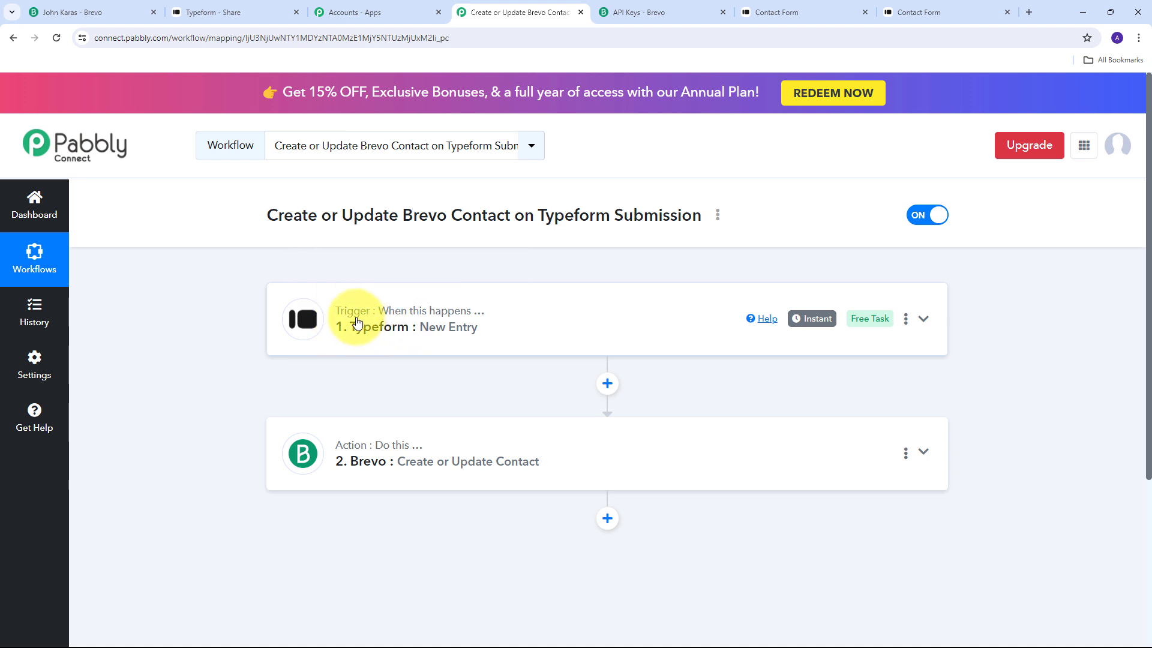
{"action": "scroll", "coordinate": [360, 299], "scroll_direction": "down", "scroll_amount": 1}
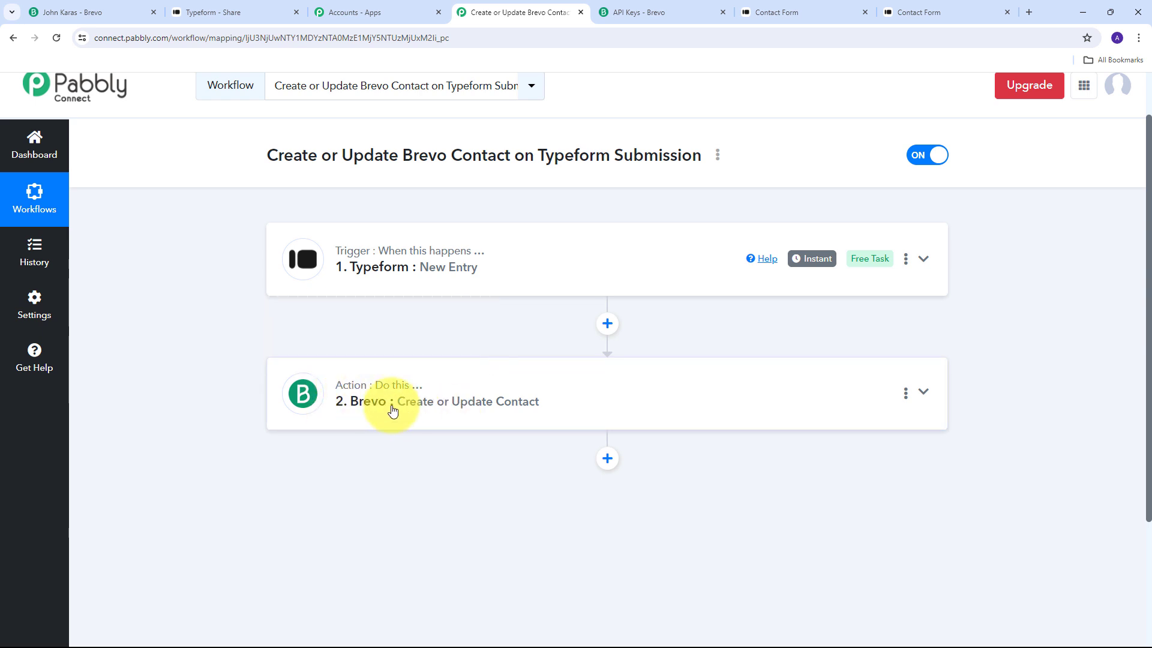
{"action": "scroll", "coordinate": [202, 332], "scroll_direction": "up", "scroll_amount": 1}
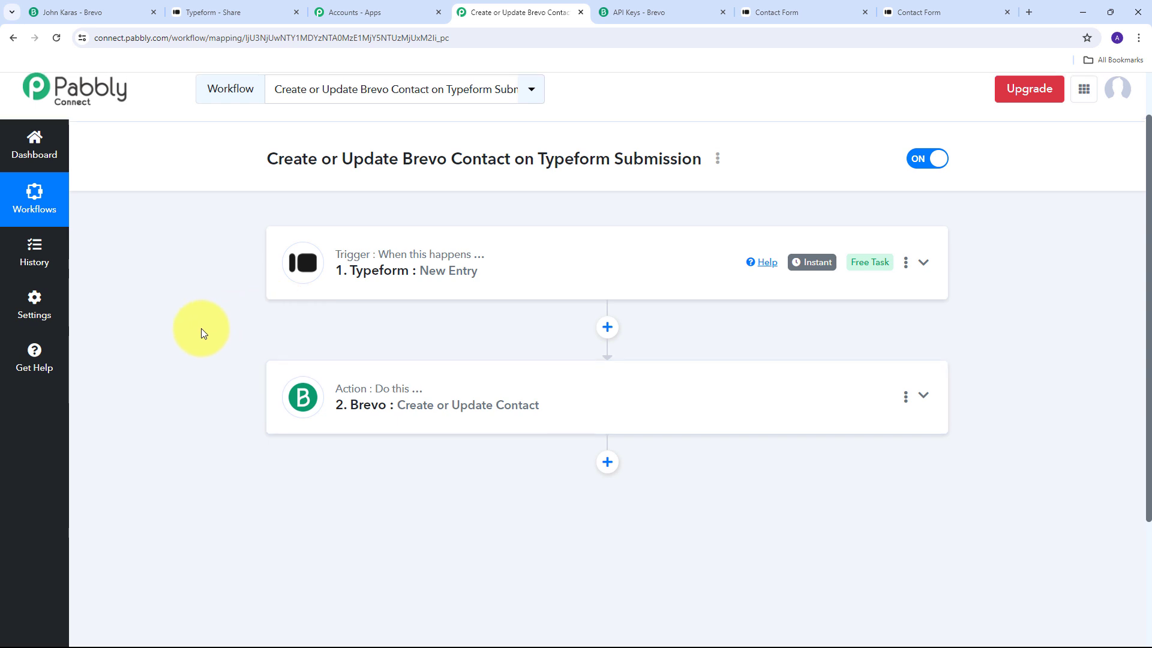
{"action": "scroll", "coordinate": [201, 329], "scroll_direction": "up", "scroll_amount": 1}
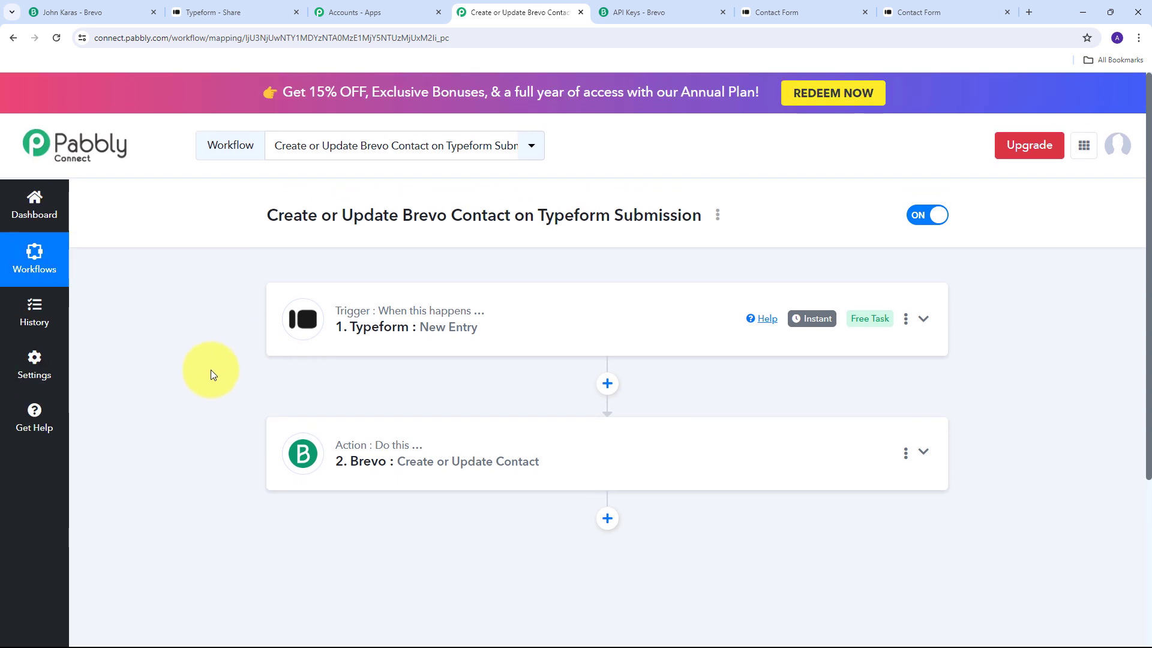